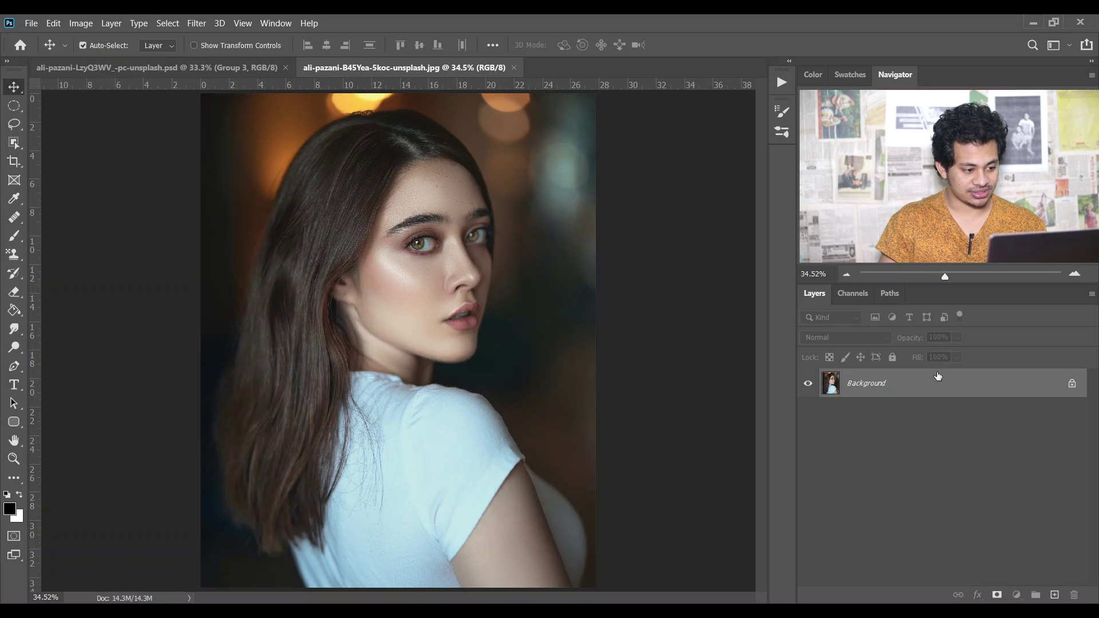
Duplicate the Background layer twice, hide Layer 1 copy and make Layer 1 the active layer.
left_click_drag(938, 376, 940, 379)
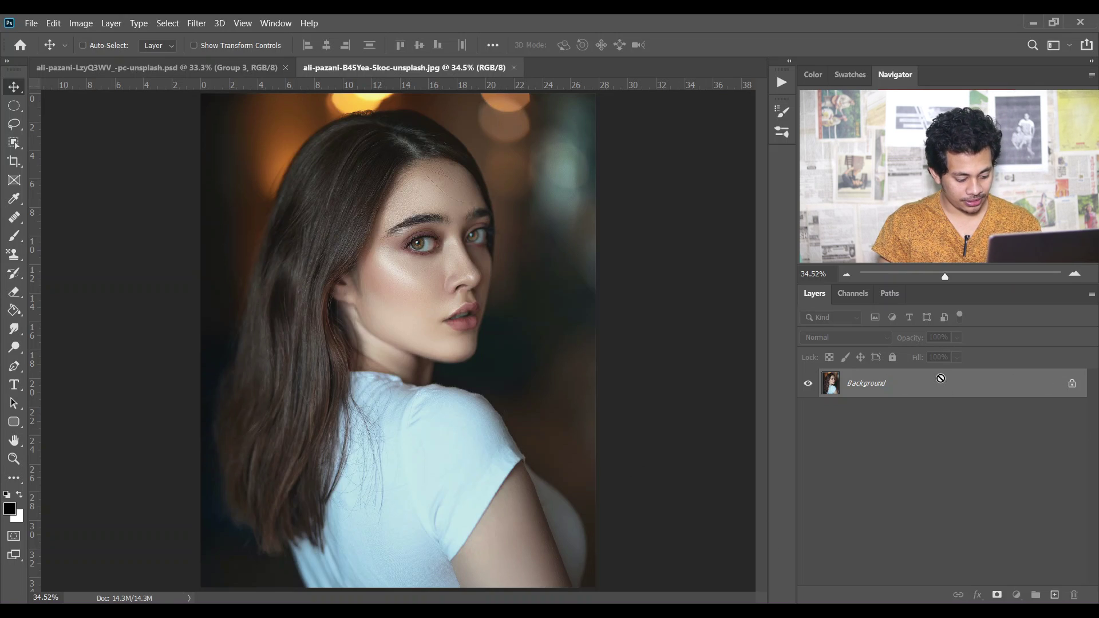
key("ctrl+j")
key("ctrl+j")
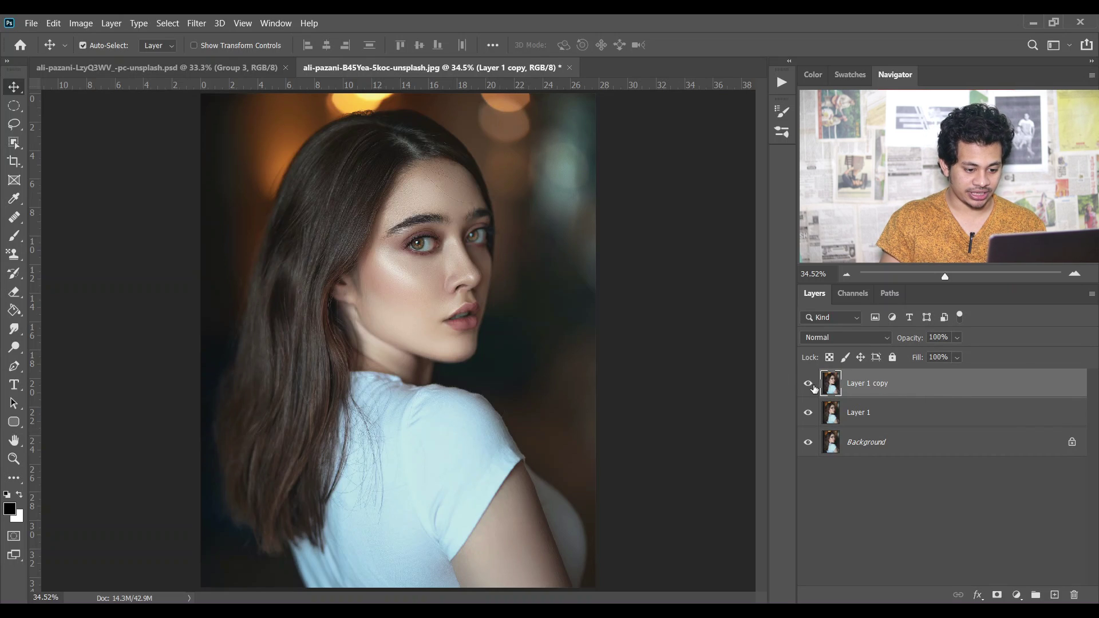
left_click(808, 383)
left_click(893, 413)
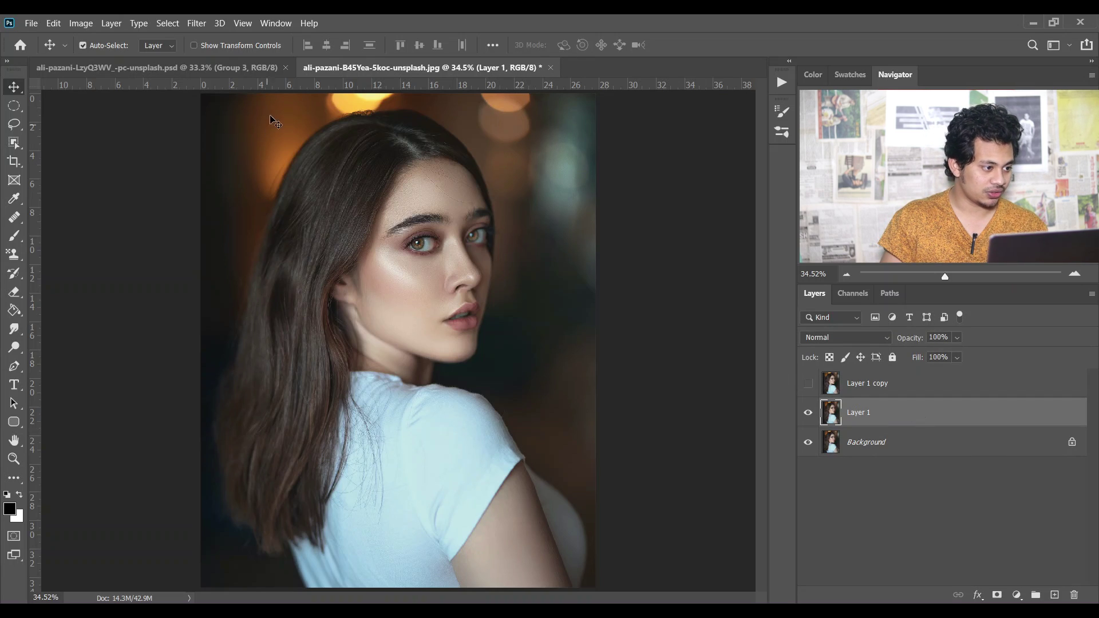
Warm Layer 1 with the Camera Raw Filter at Temperature 15 and compare the image with the layer hidden and shown.
left_click(198, 24)
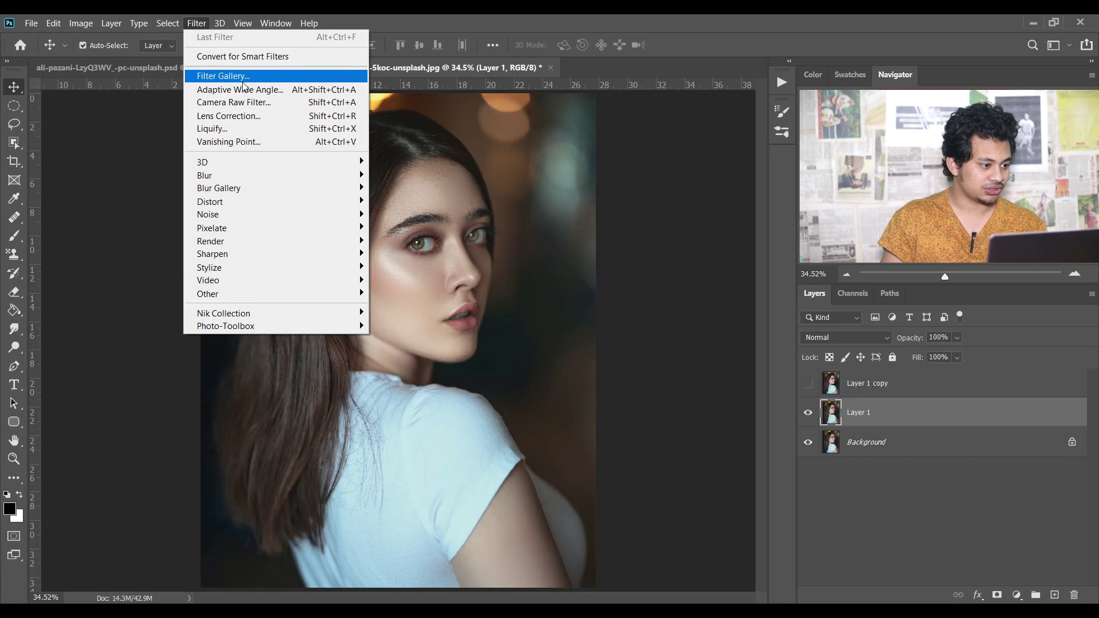
left_click(252, 102)
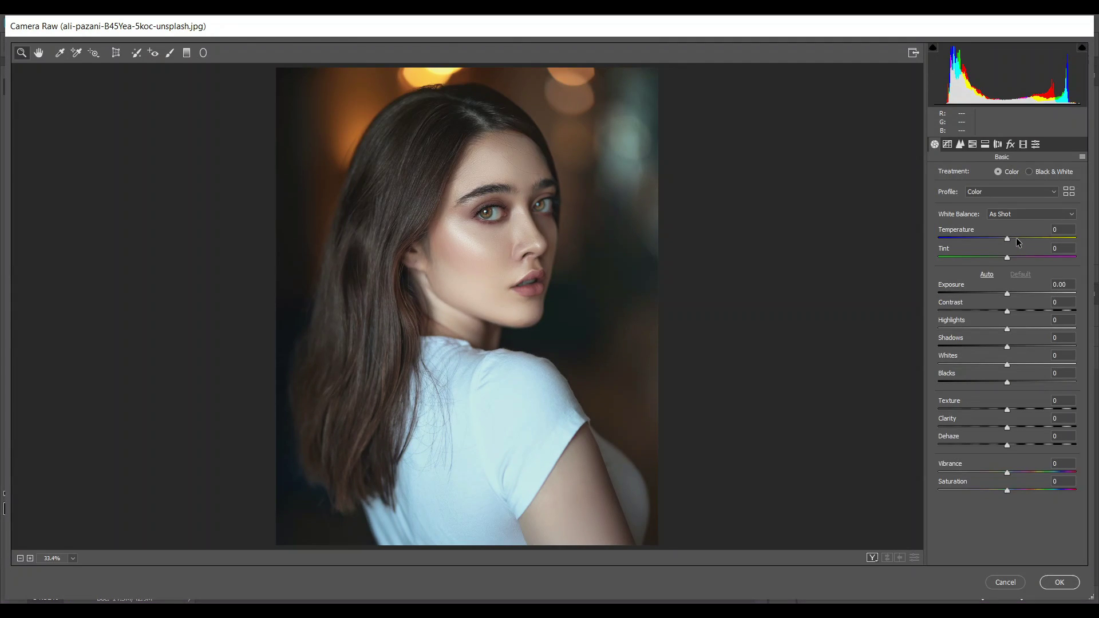
left_click(1016, 238)
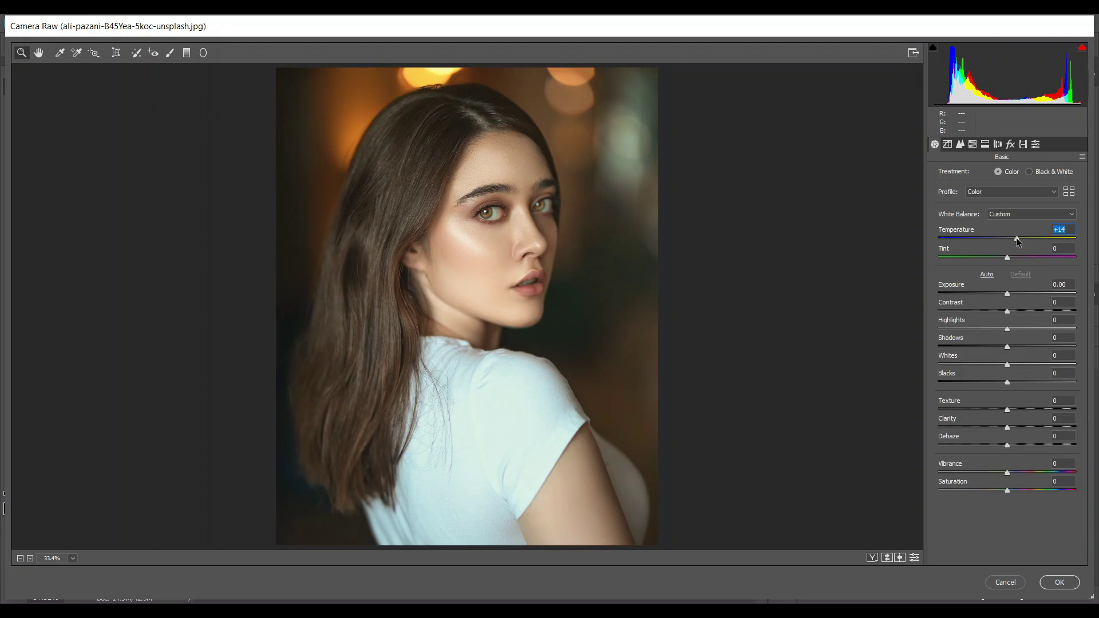
left_click(1050, 234)
type("15")
left_click(1060, 583)
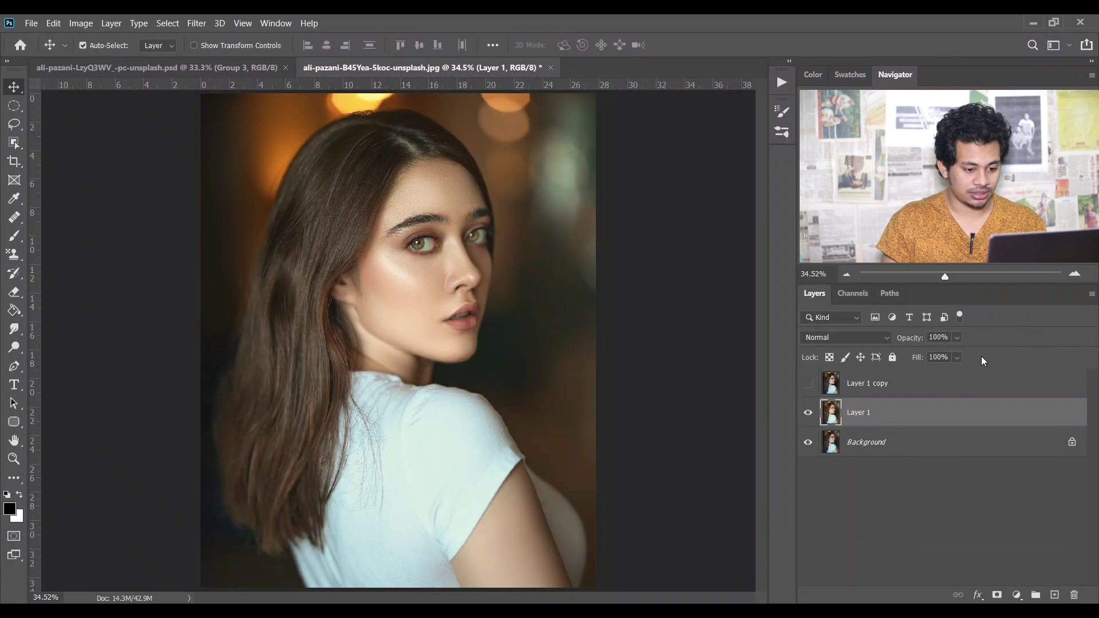
left_click(810, 414)
left_click(810, 415)
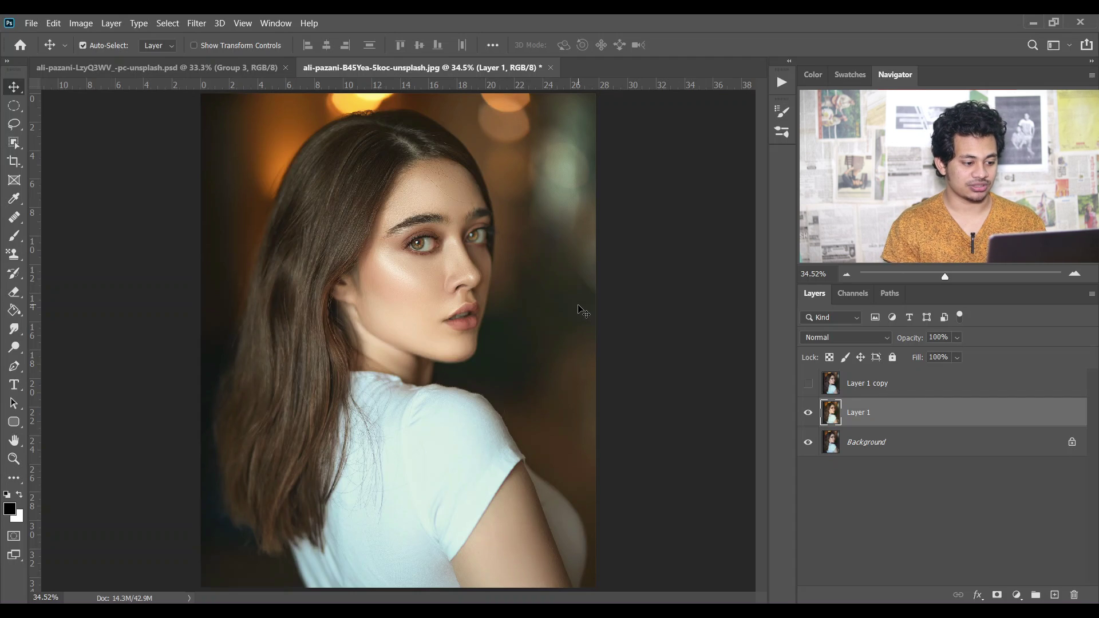
Add a layer mask to Layer 1, invert it to black, and choose the Soft Round brush.
left_click(997, 595)
key("ctrl+i")
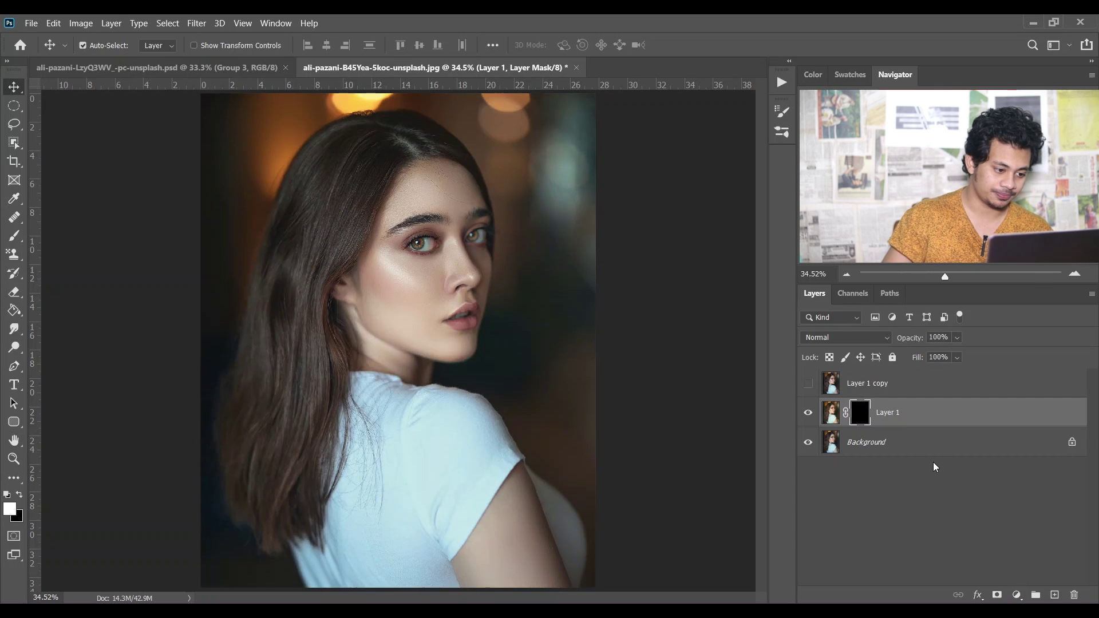
key("b")
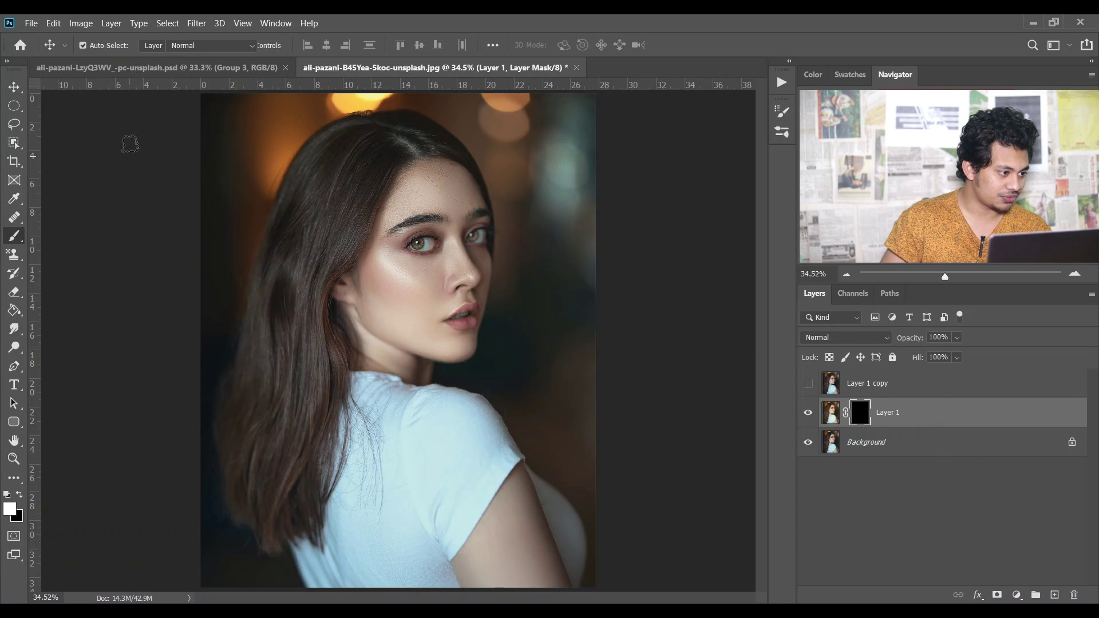
left_click(91, 48)
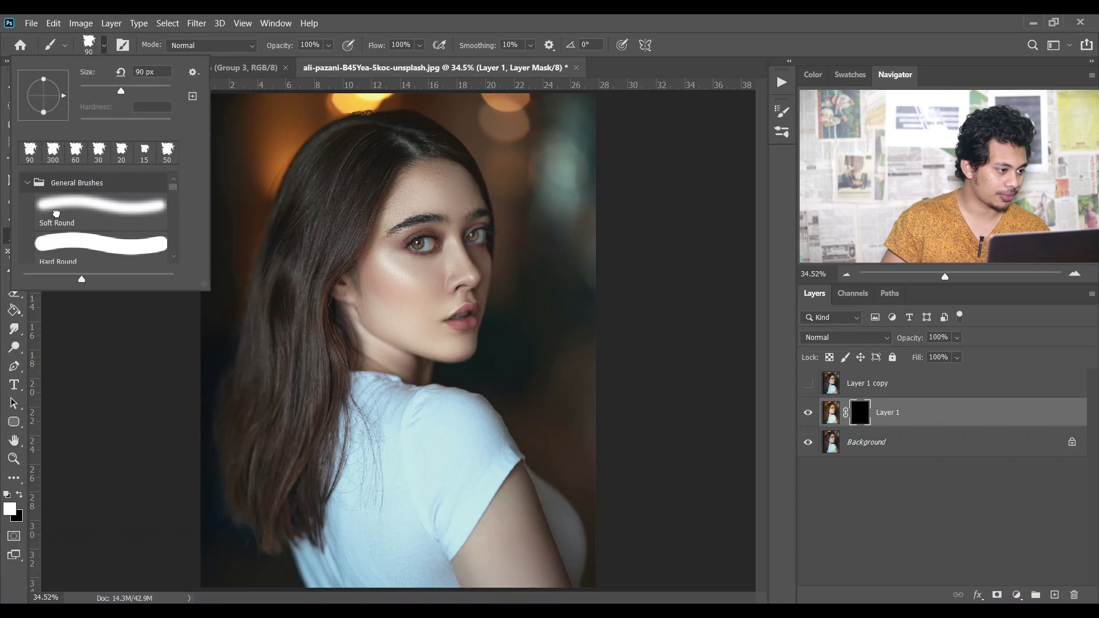
left_click(54, 213)
left_click(560, 20)
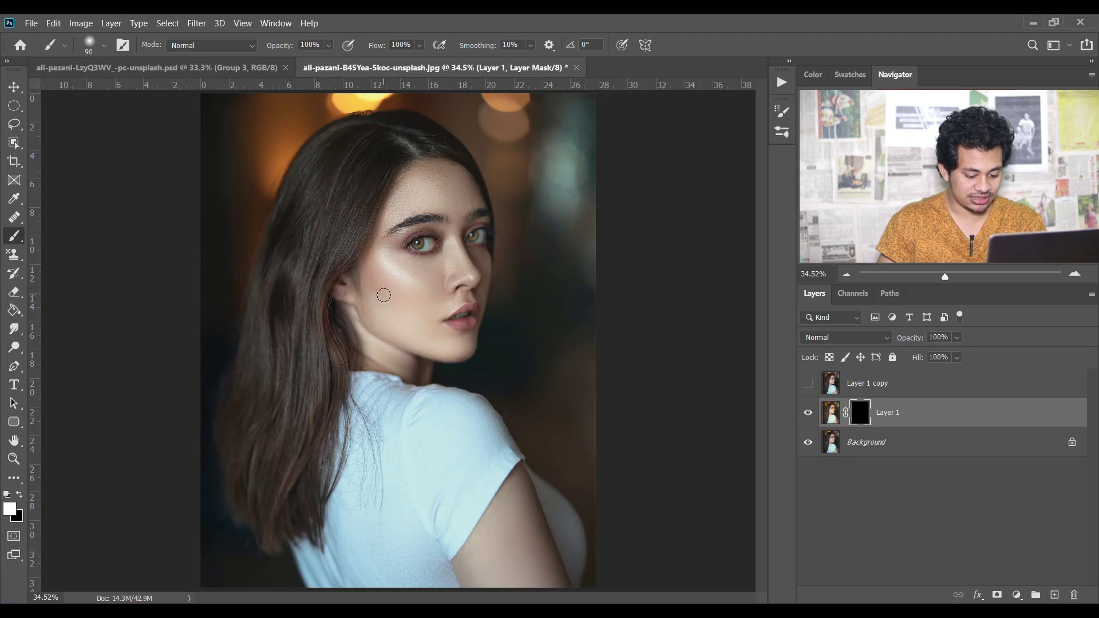
Paint white on Layer 1's mask over the woman's face and cheek with a 600 px soft brush.
key("bracketright")
key("bracketright")
key("bracketright")
key("bracketright")
key("bracketright")
key("bracketright")
key("bracketright")
key("bracketright")
key("bracketright")
key("bracketright")
key("bracketright")
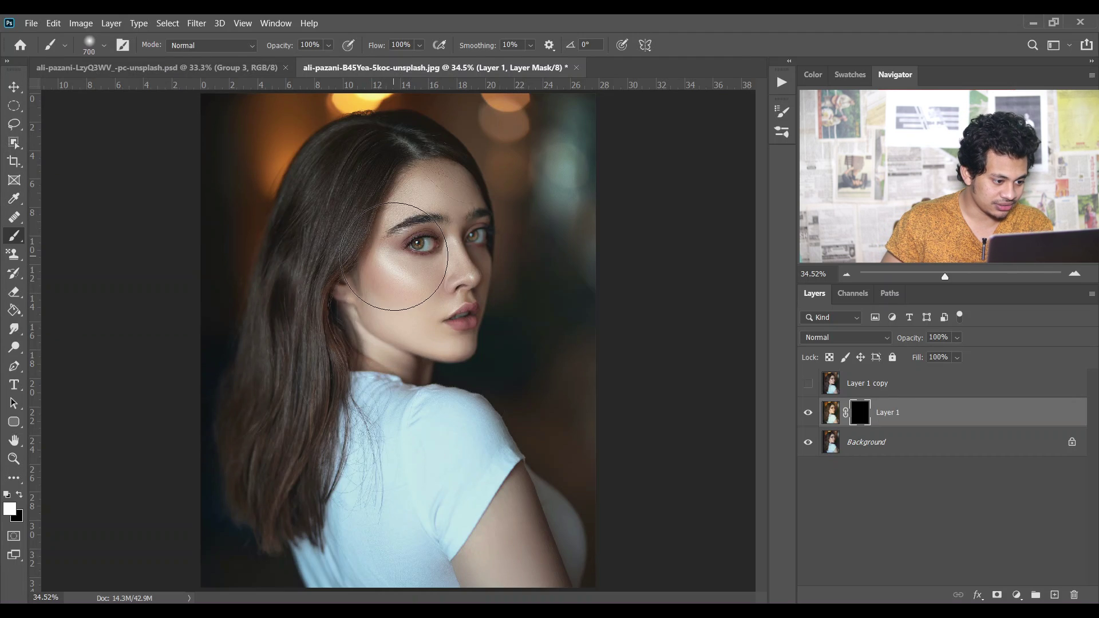
key("bracketleft")
left_click_drag(395, 263, 380, 294)
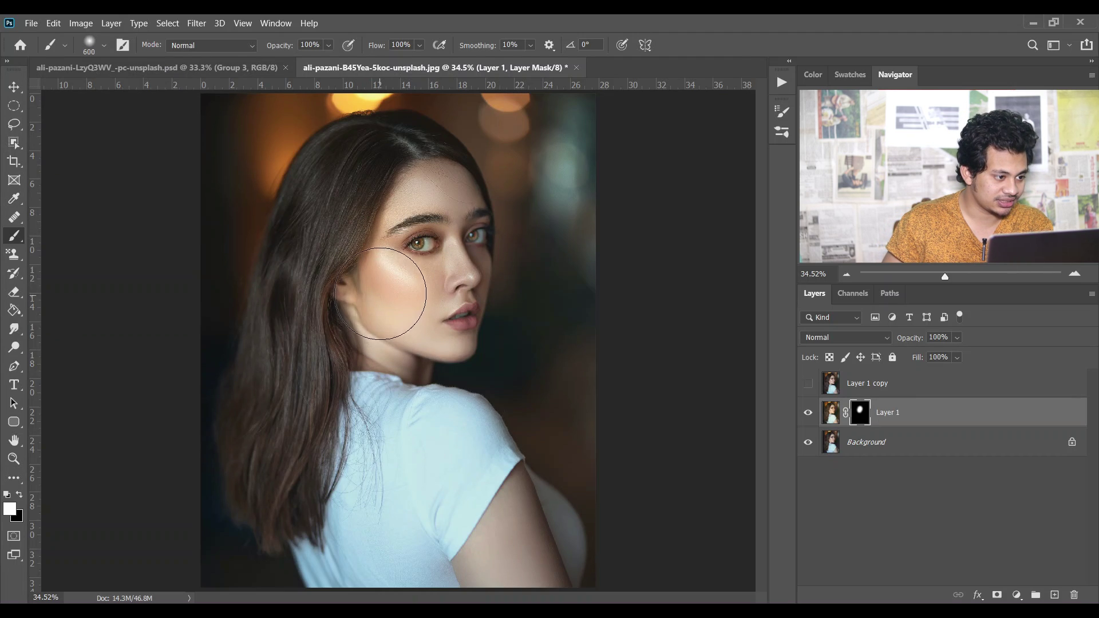
Paint the rest of the woman white on Layer 1's mask, covering forehead, hair, shirt and arm with 400 and 250 px brushes.
key("bracketleft")
key("bracketleft")
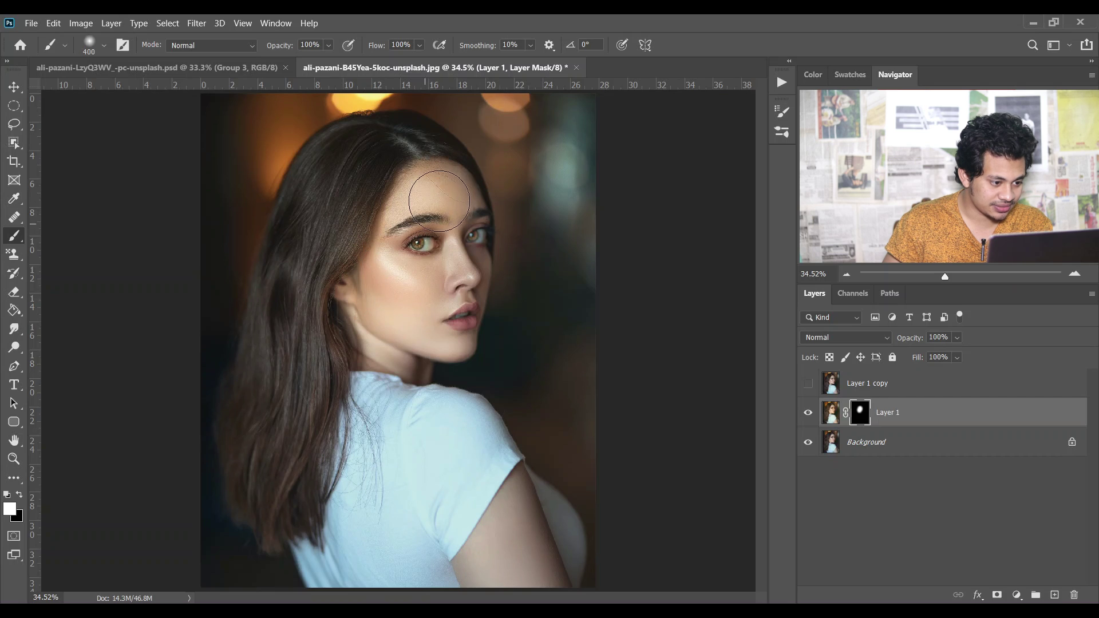
mouse_move(380, 300)
left_mouse_down()
mouse_move(334, 404)
mouse_move(335, 576)
mouse_move(507, 507)
mouse_move(522, 581)
mouse_move(523, 504)
mouse_move(551, 567)
mouse_move(551, 534)
mouse_move(469, 421)
mouse_move(328, 438)
left_mouse_up()
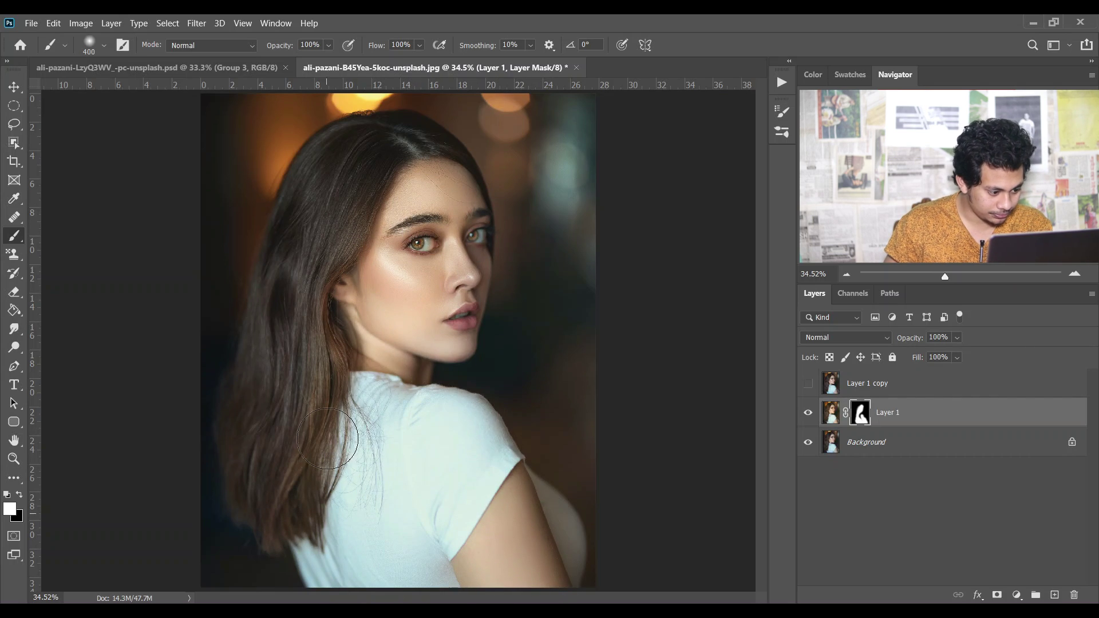
key("bracketleft")
key("bracketleft")
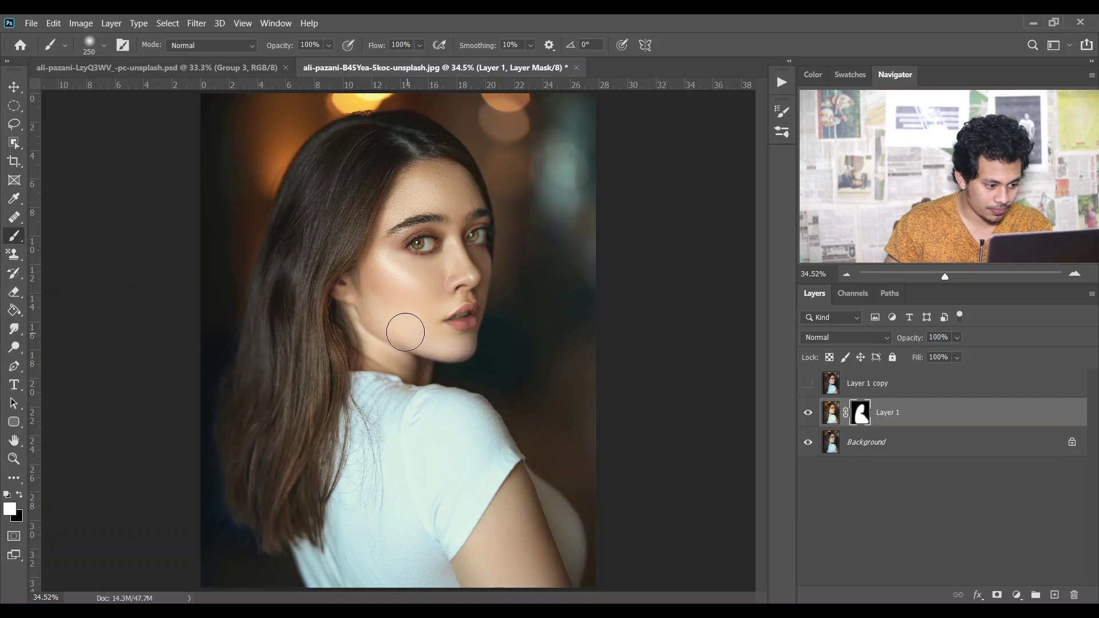
mouse_move(405, 332)
left_mouse_down()
mouse_move(367, 335)
mouse_move(457, 341)
mouse_move(475, 235)
mouse_move(441, 155)
mouse_move(348, 133)
mouse_move(281, 242)
mouse_move(299, 326)
mouse_move(296, 489)
mouse_move(250, 451)
mouse_move(267, 270)
mouse_move(306, 174)
mouse_move(376, 137)
left_mouse_up()
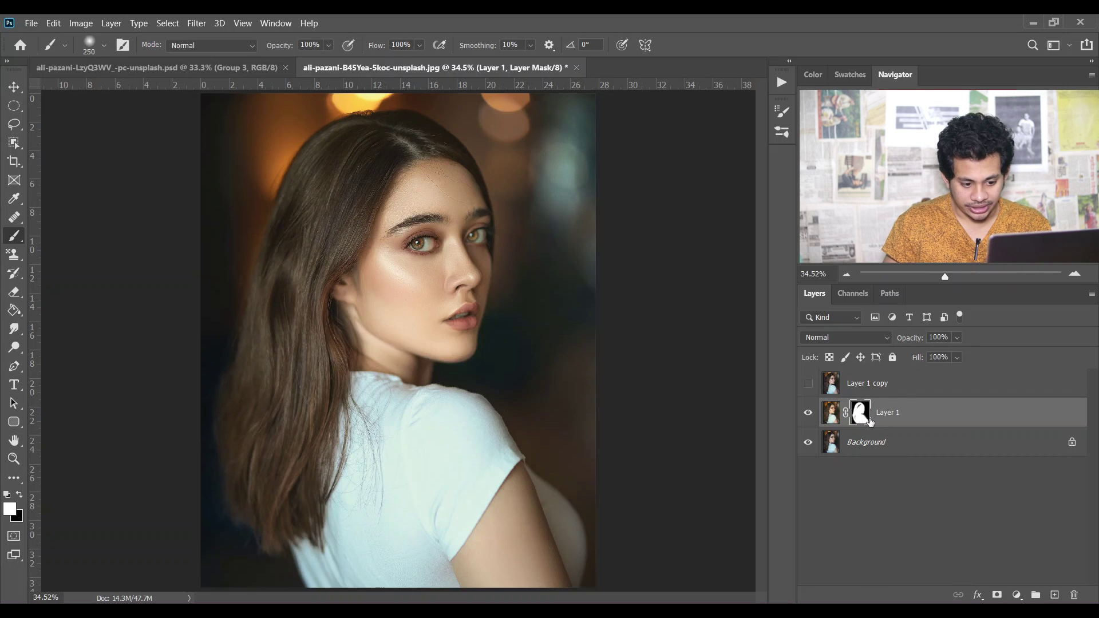
Show large layer thumbnails and fill the remaining gaps inside the woman's shape on Layer 1's mask with a 600 px white brush.
right_click(926, 500)
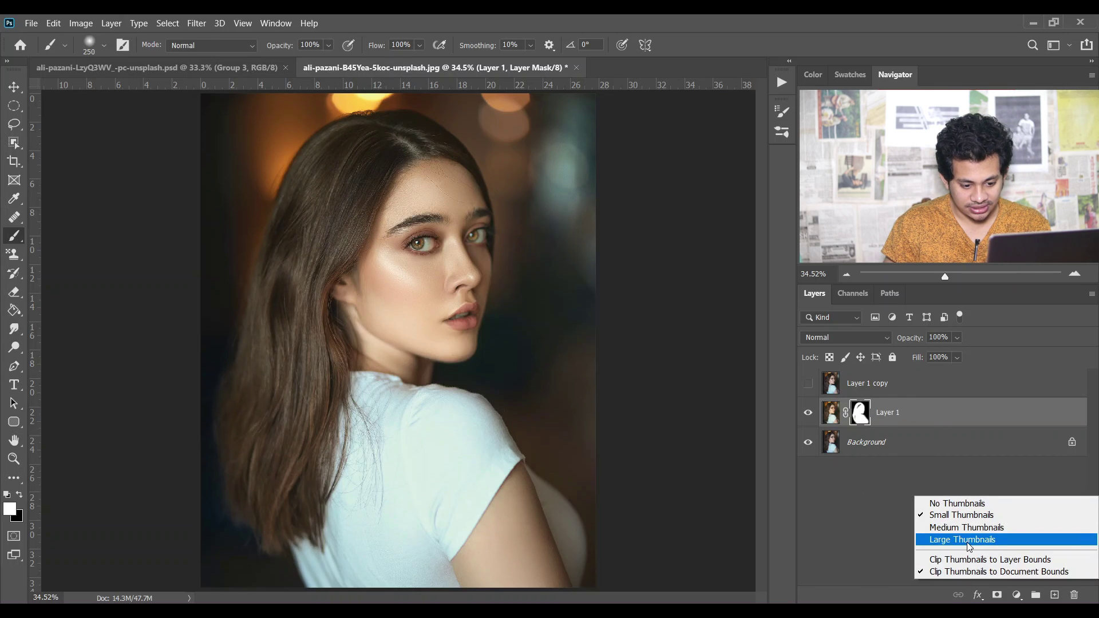
left_click(943, 536)
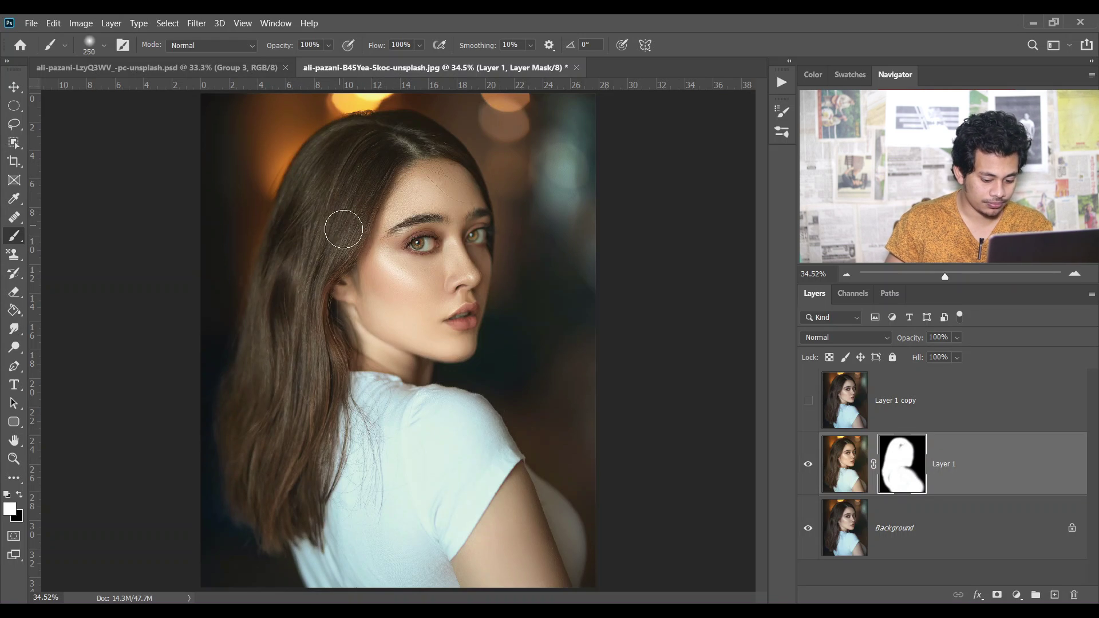
key("bracketright")
key("bracketright")
key("bracketright")
key("bracketright")
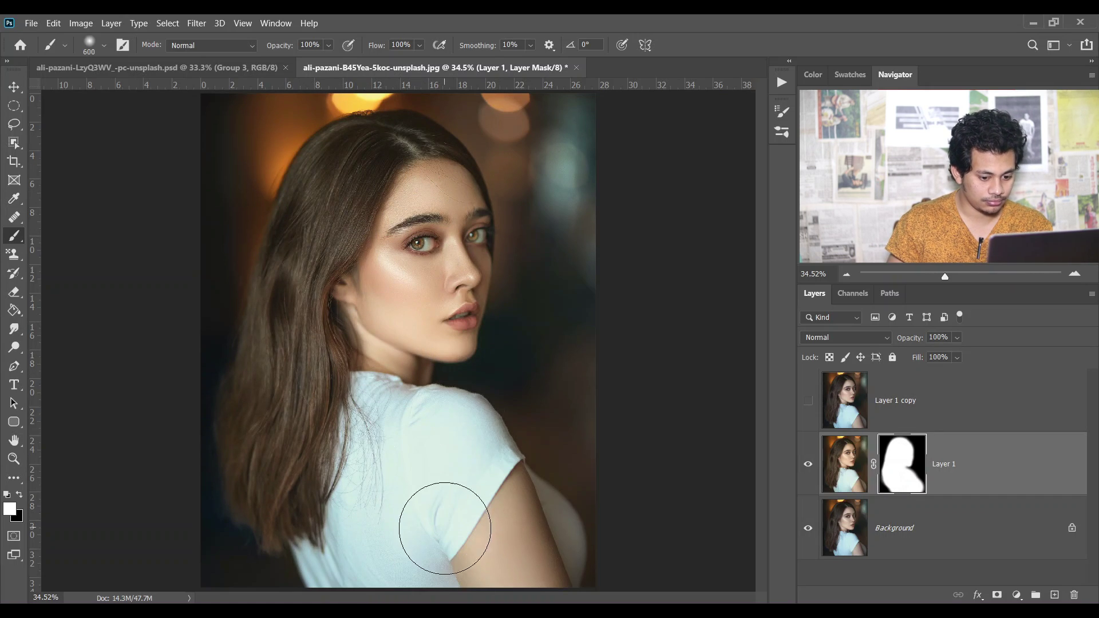
Inspect Layer 1's mask on its own, and compare the portrait with the warm layer hidden and shown.
left_click(904, 485, "alt")
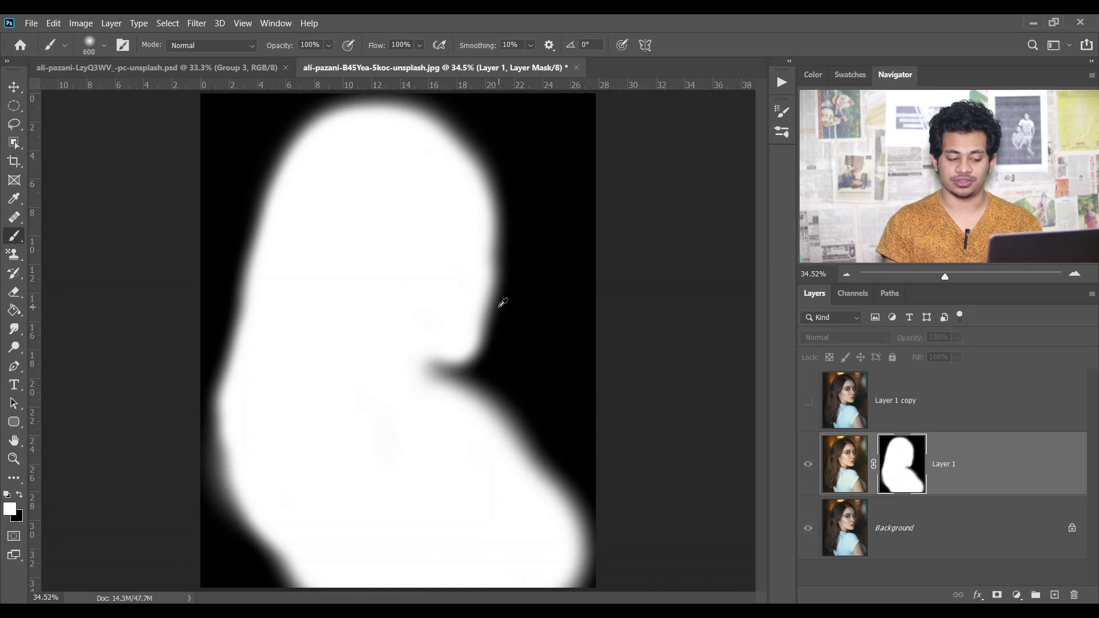
left_click(947, 455)
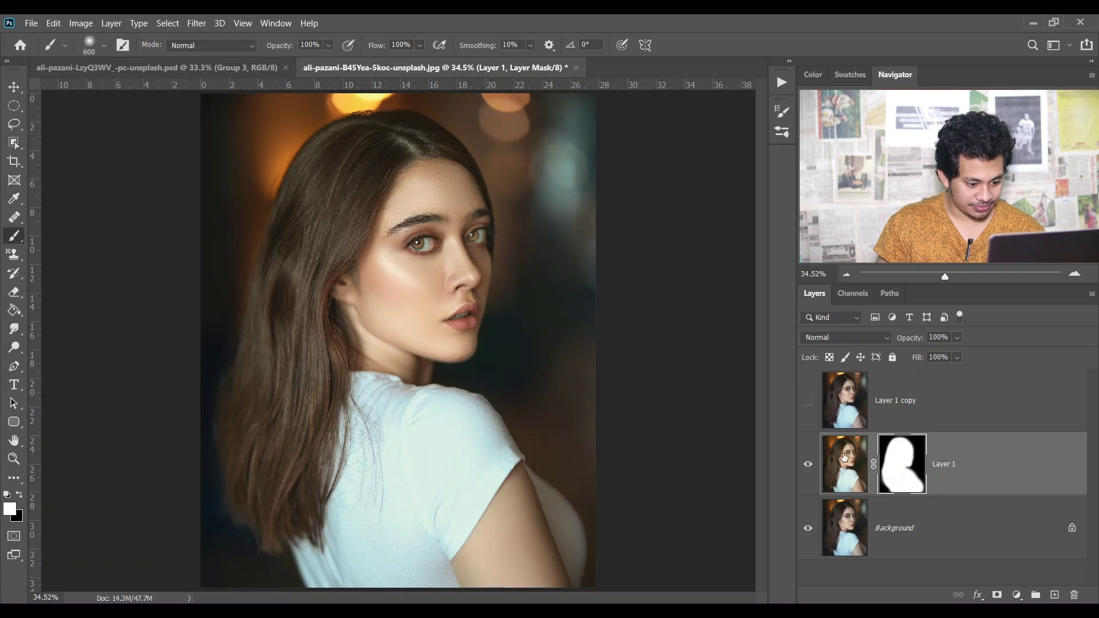
left_click(808, 466)
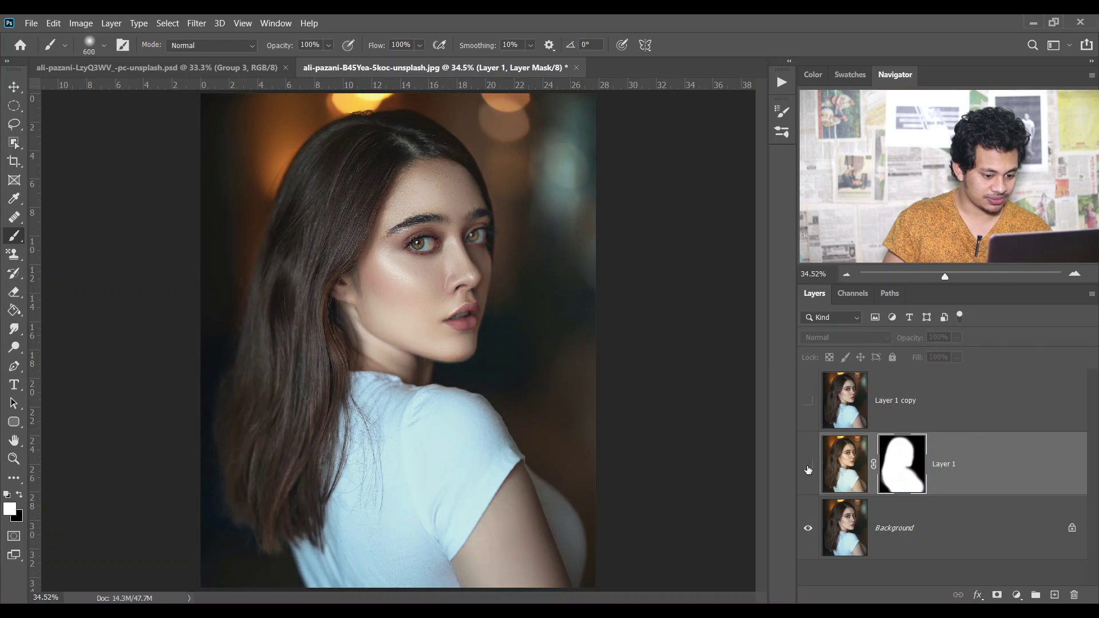
left_click(808, 467)
left_click(808, 467)
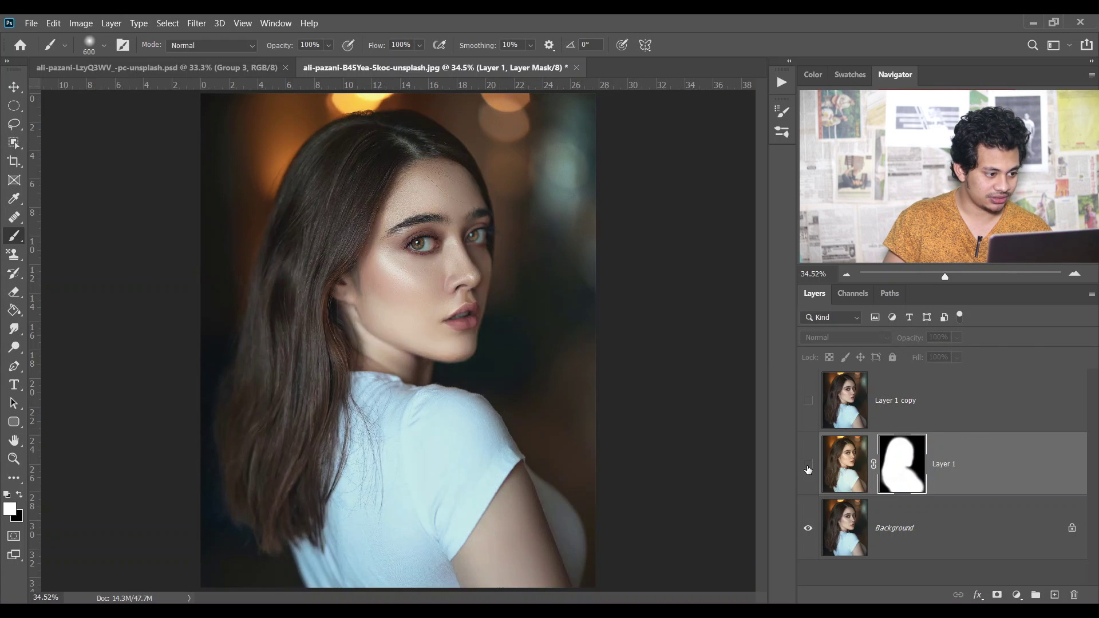
left_click(808, 468)
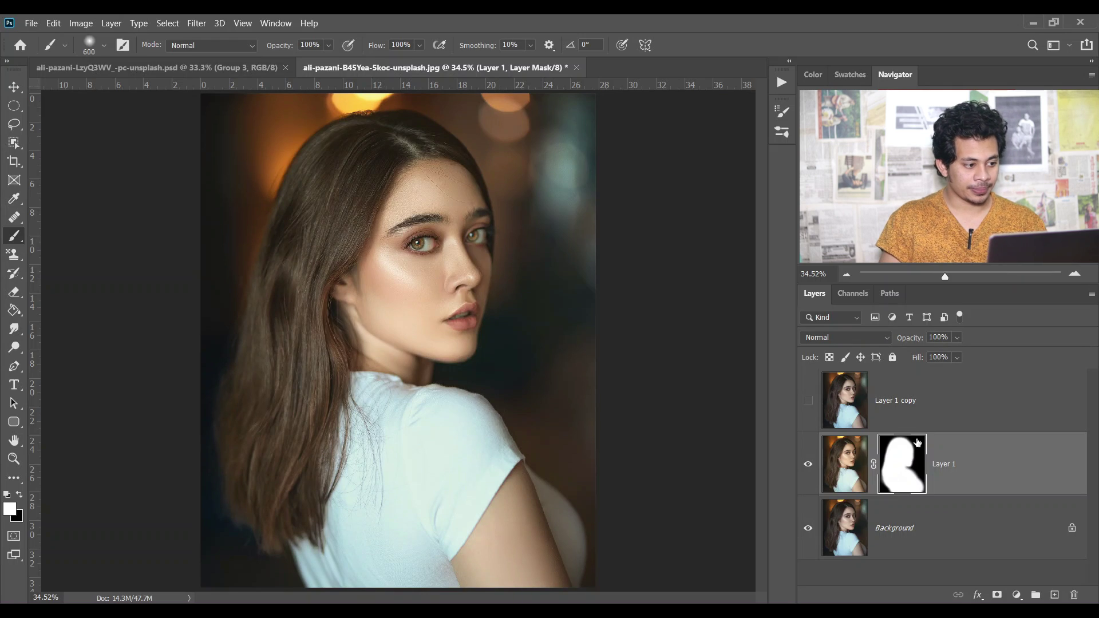
Make Layer 1 copy the active layer and turn its visibility on.
key("x")
left_click(867, 401)
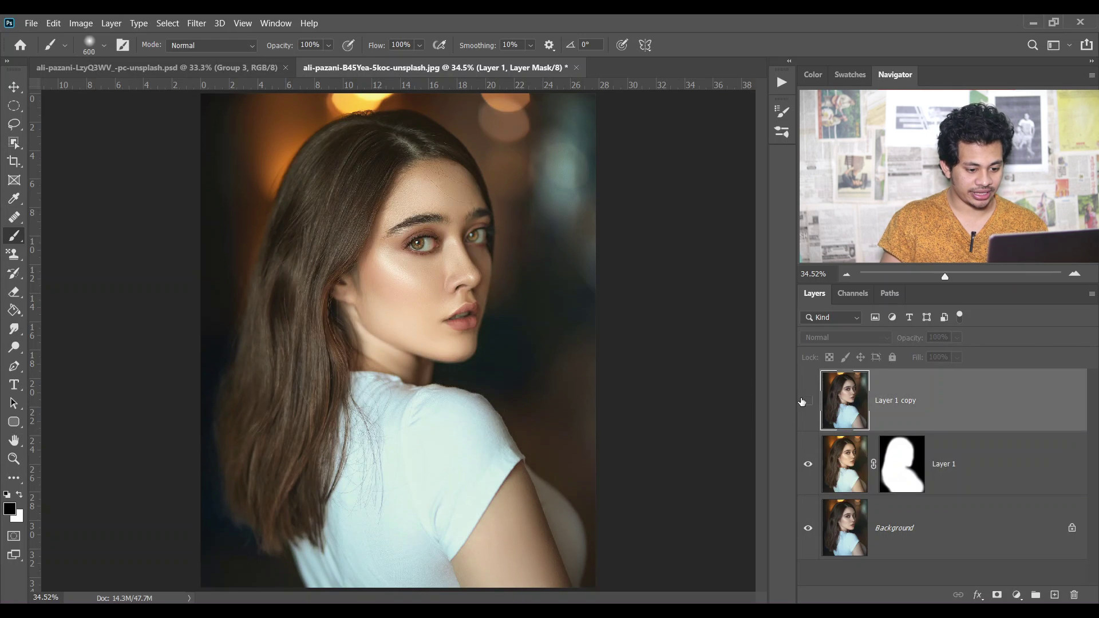
left_click(808, 401)
left_click(812, 401)
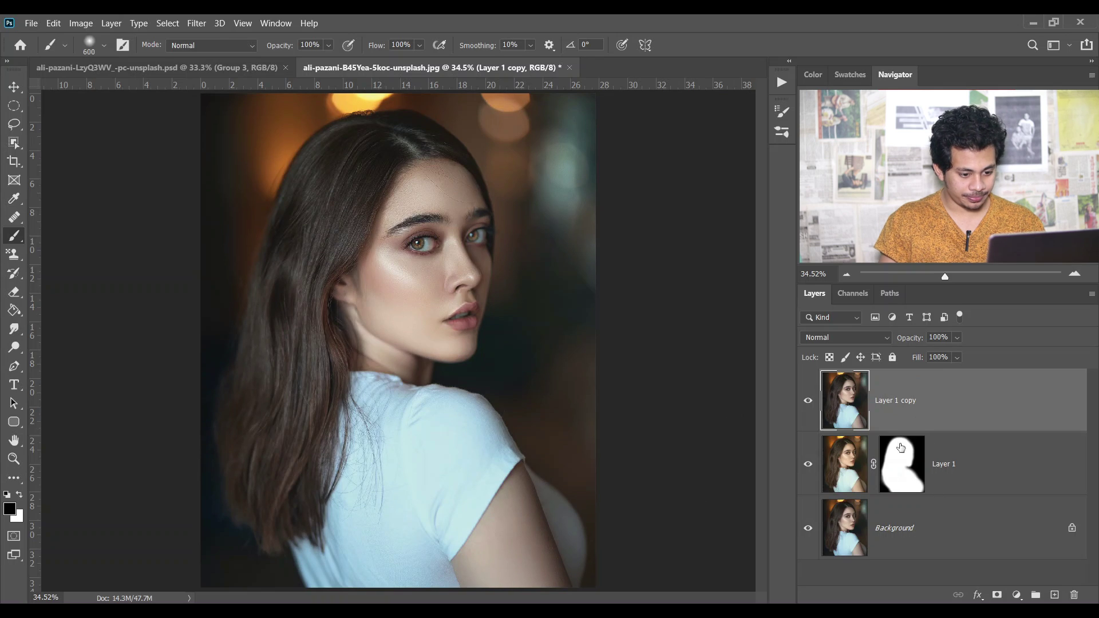
Cool Layer 1 copy by lowering the Camera Raw Filter's Temperature to a negative value, and compare it hidden and shown.
left_click(196, 23)
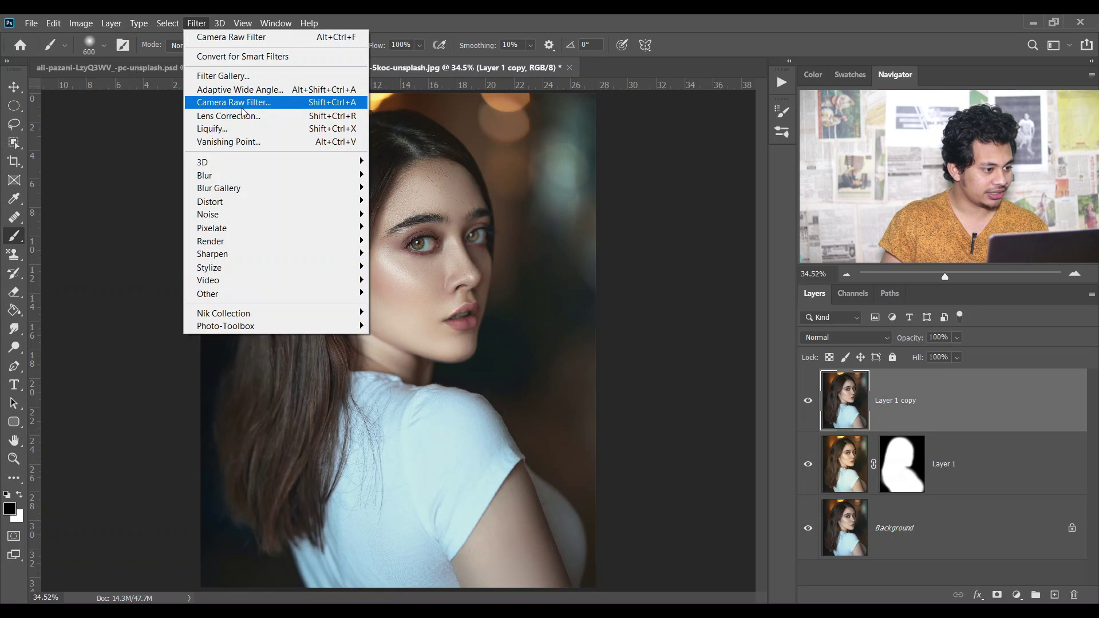
left_click(242, 107)
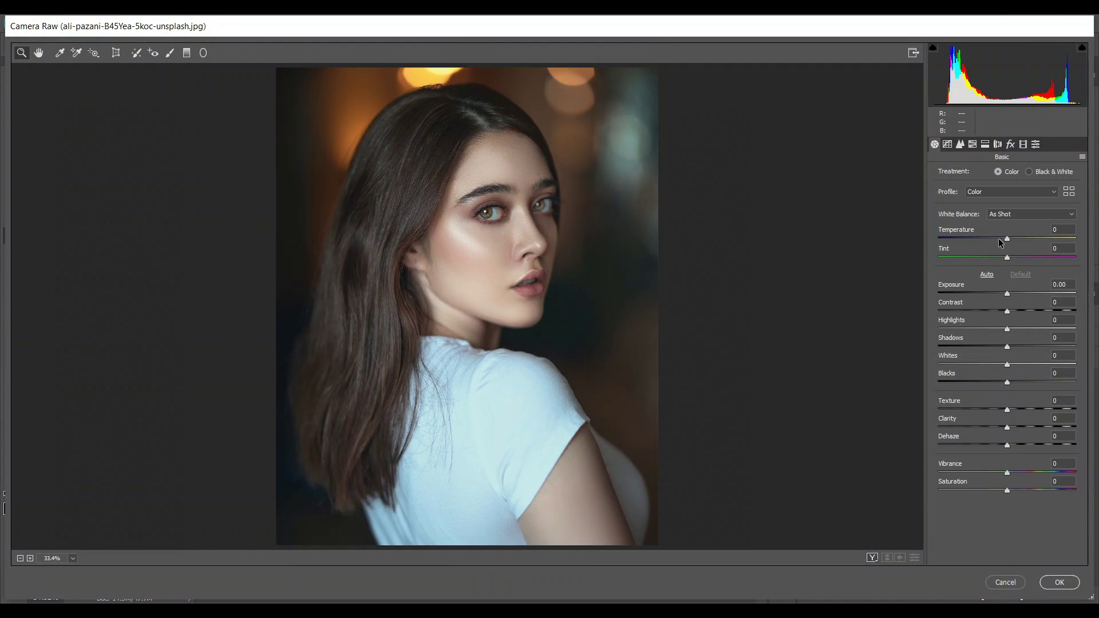
left_click(1000, 239)
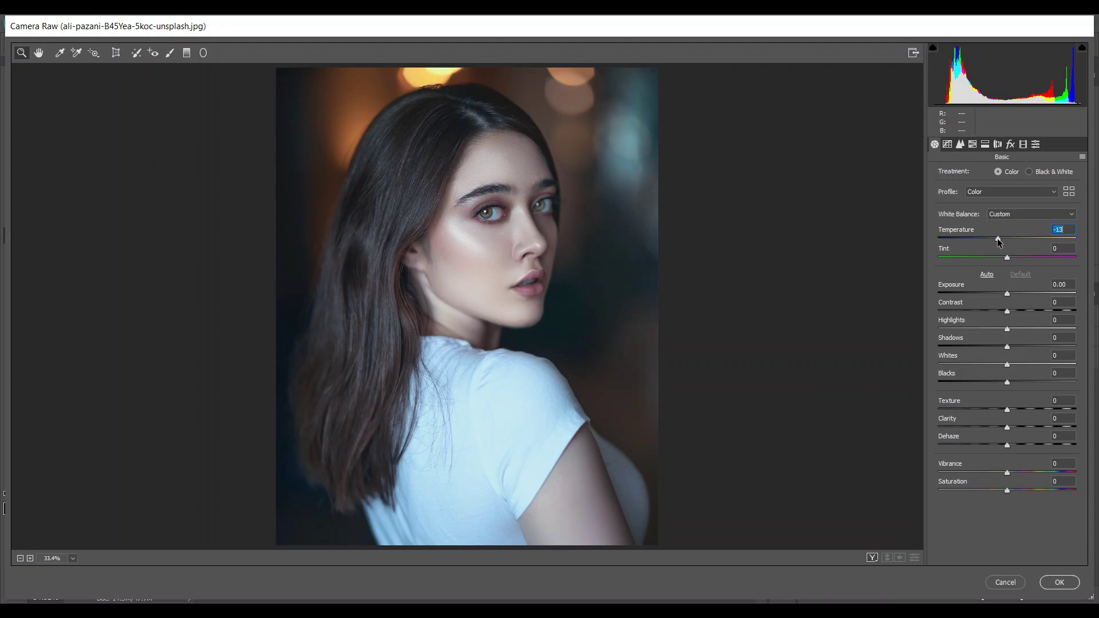
left_click_drag(998, 239, 995, 241)
left_click(1044, 588)
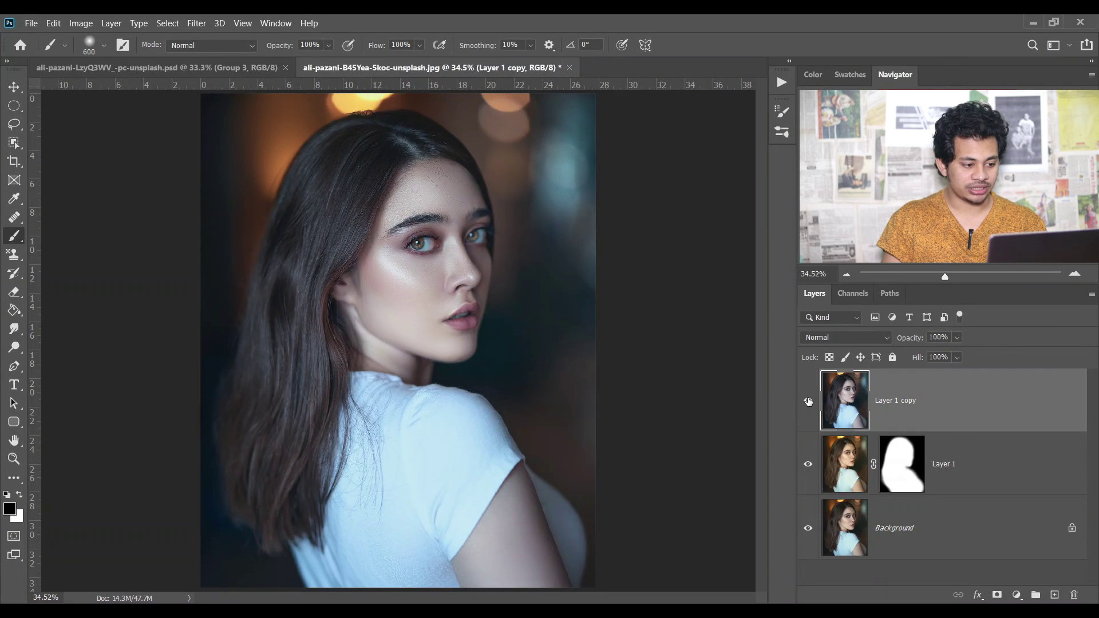
left_click(808, 400)
left_click(808, 400)
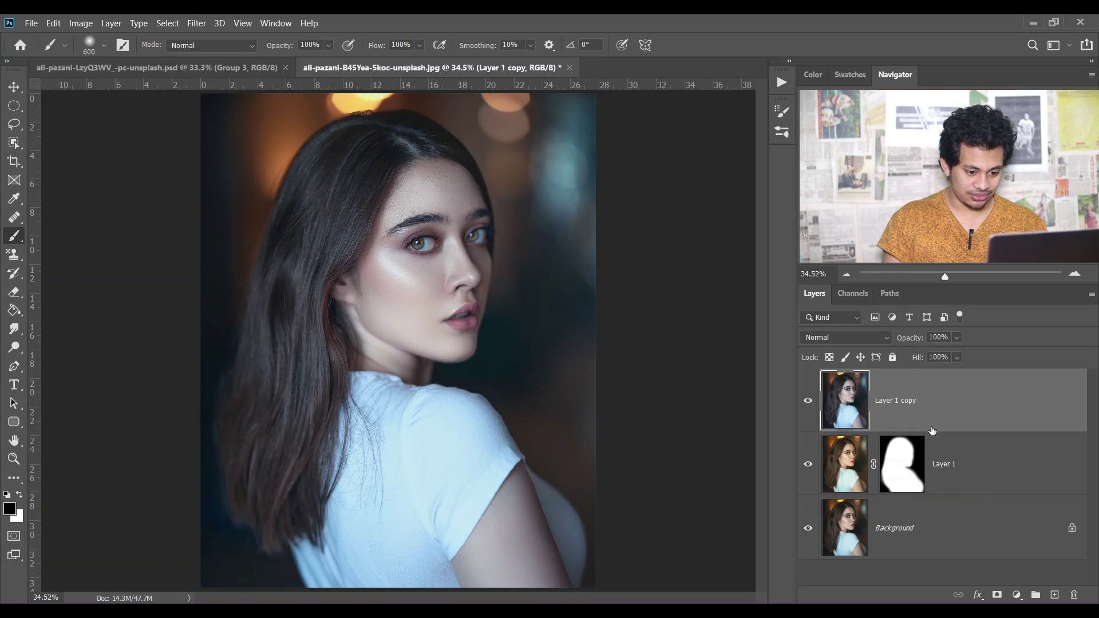
Copy Layer 1's mask onto Layer 1 copy.
left_click(910, 478)
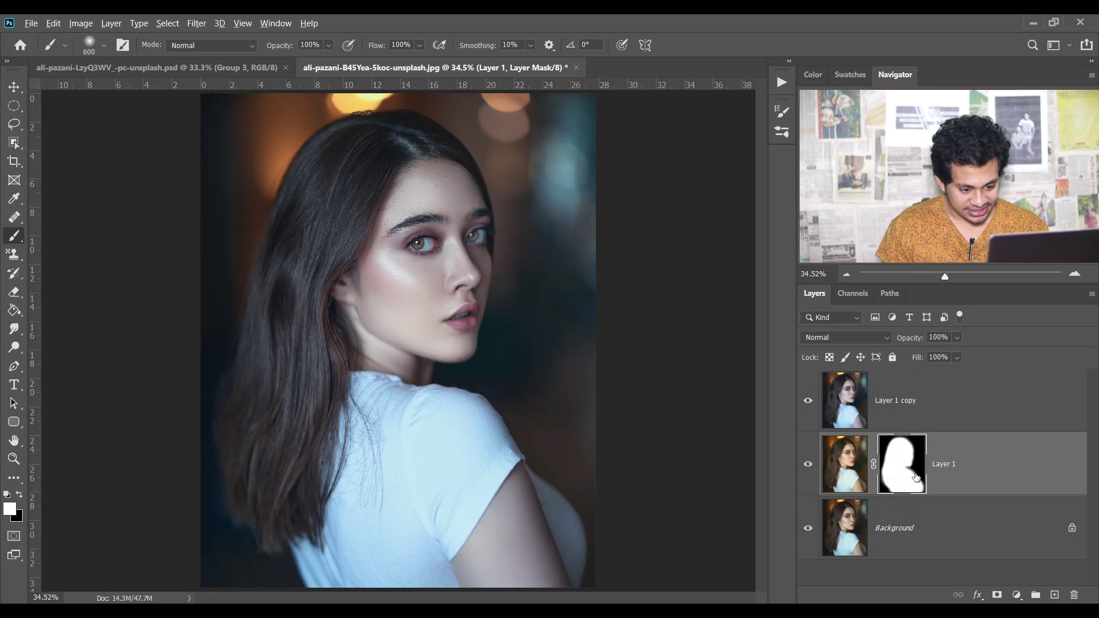
left_click_drag(912, 469, 910, 401)
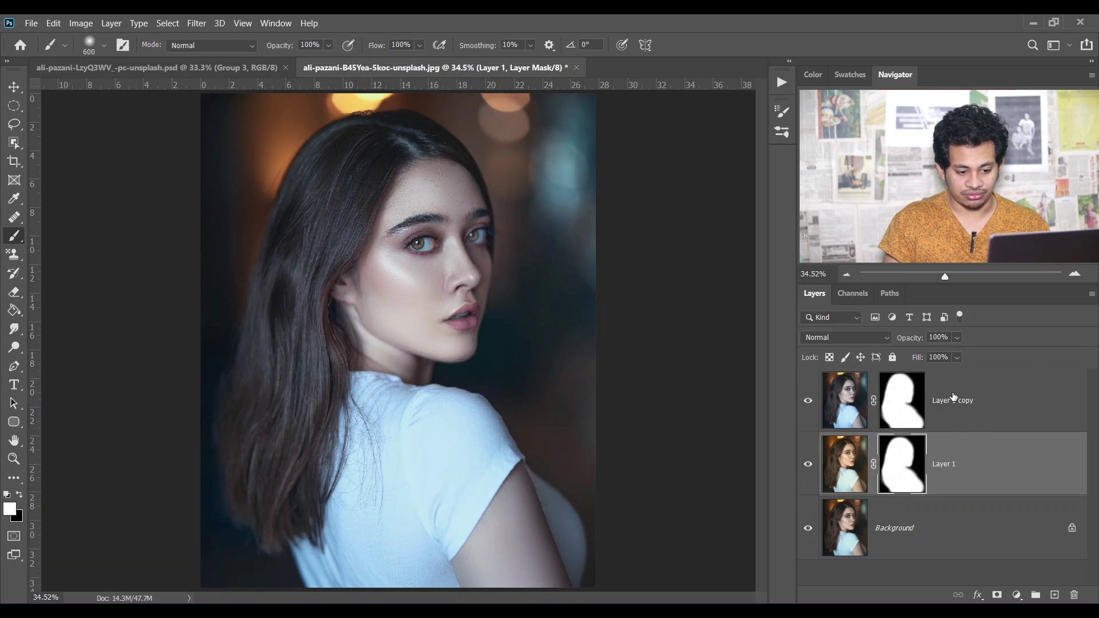
Invert Layer 1 copy's mask so the cool tone affects only the background, and compare the layer hidden and shown.
left_click(908, 408)
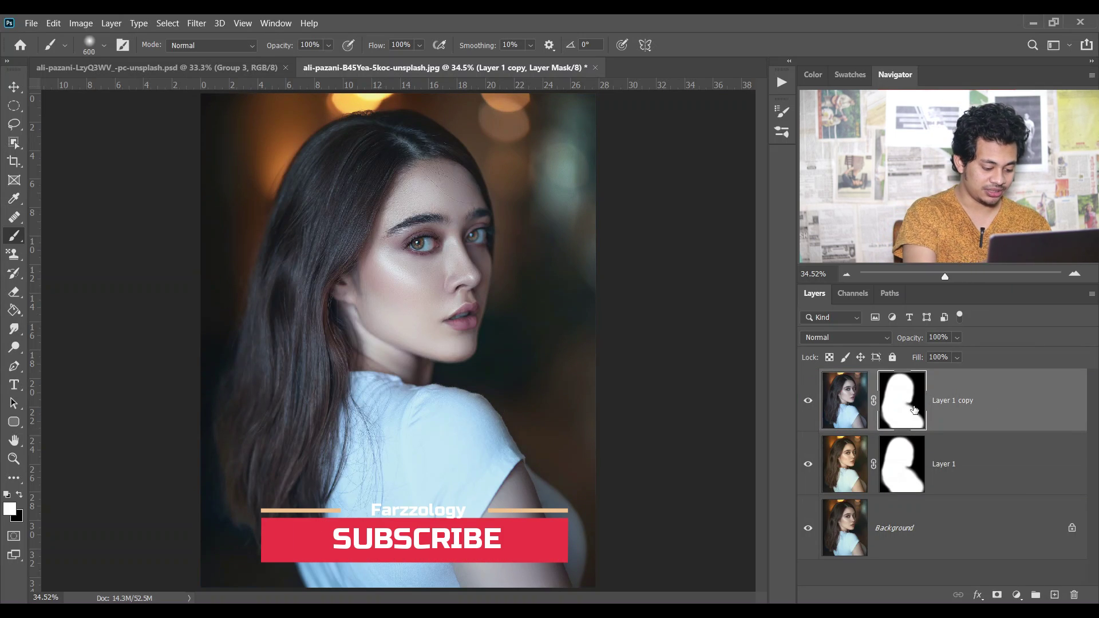
key("ctrl+i")
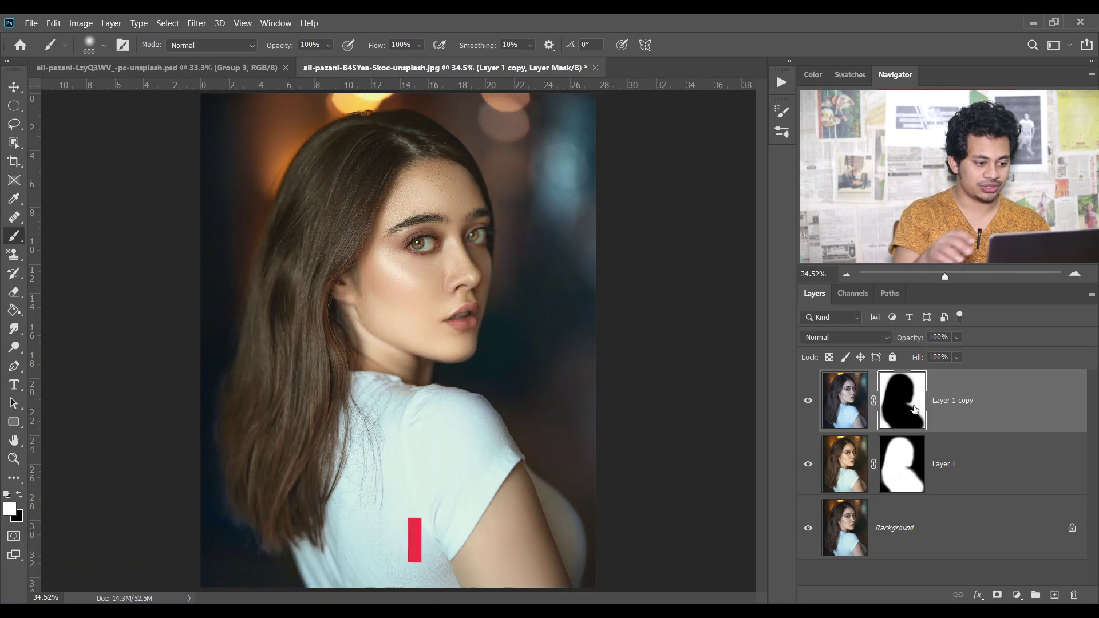
left_click(804, 400)
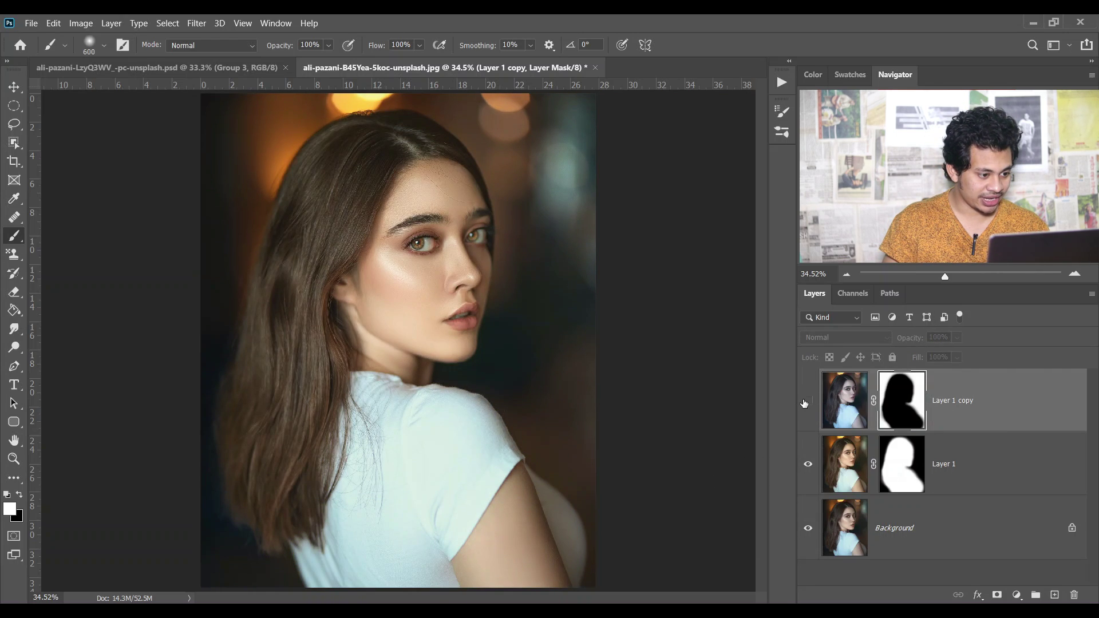
left_click(805, 402)
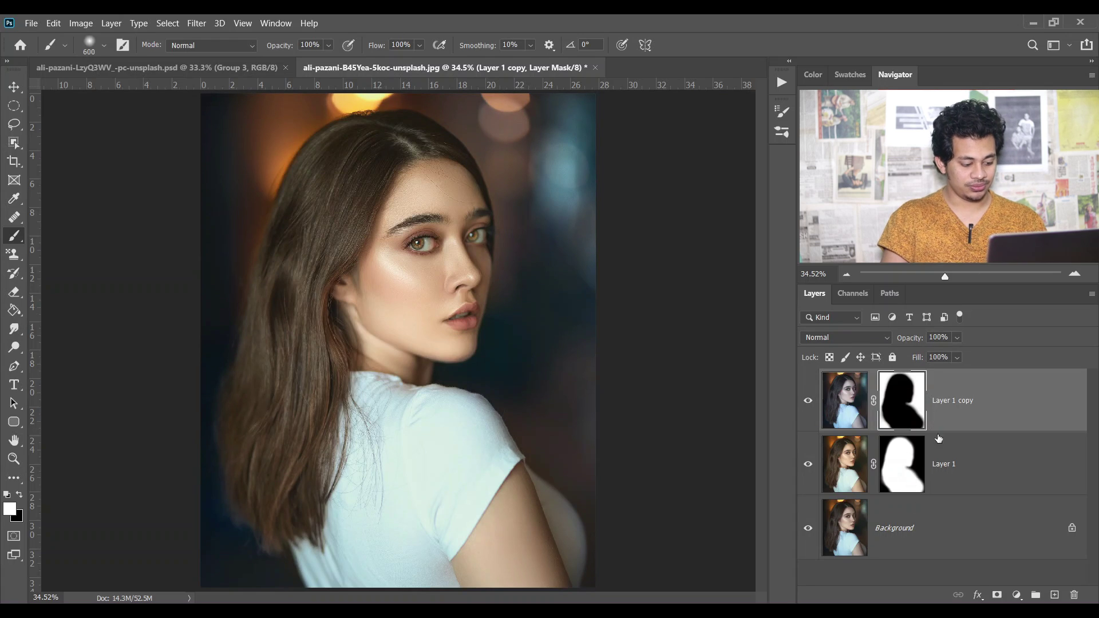
Group Layer 1 and Layer 1 copy, and compare the portrait with the group hidden and shown.
left_click(985, 455, "shift")
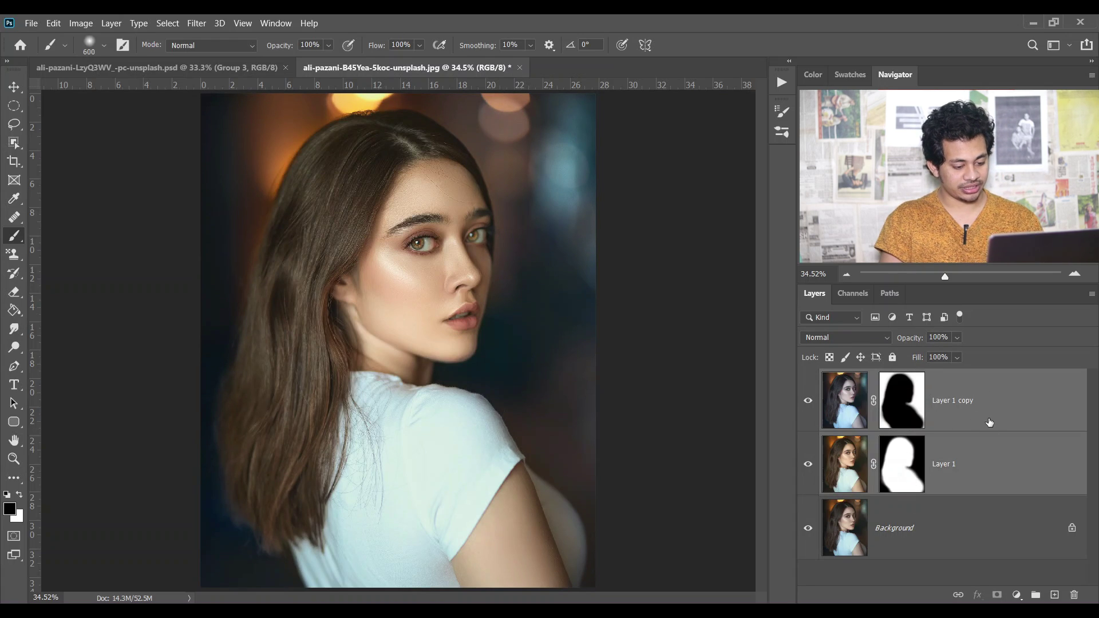
key("ctrl+g")
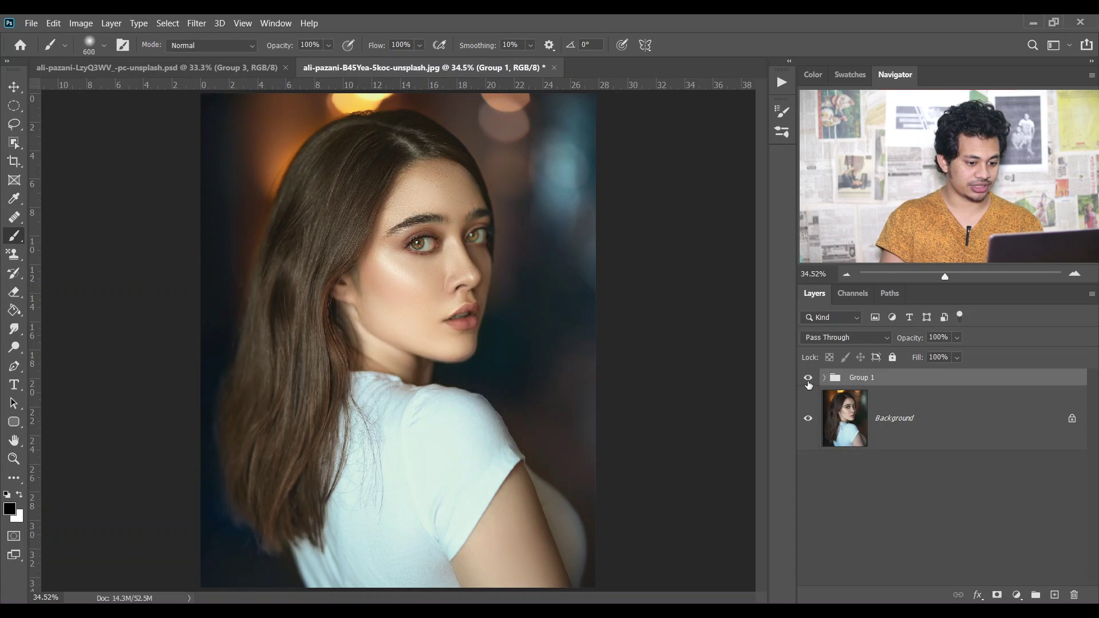
left_click(809, 378)
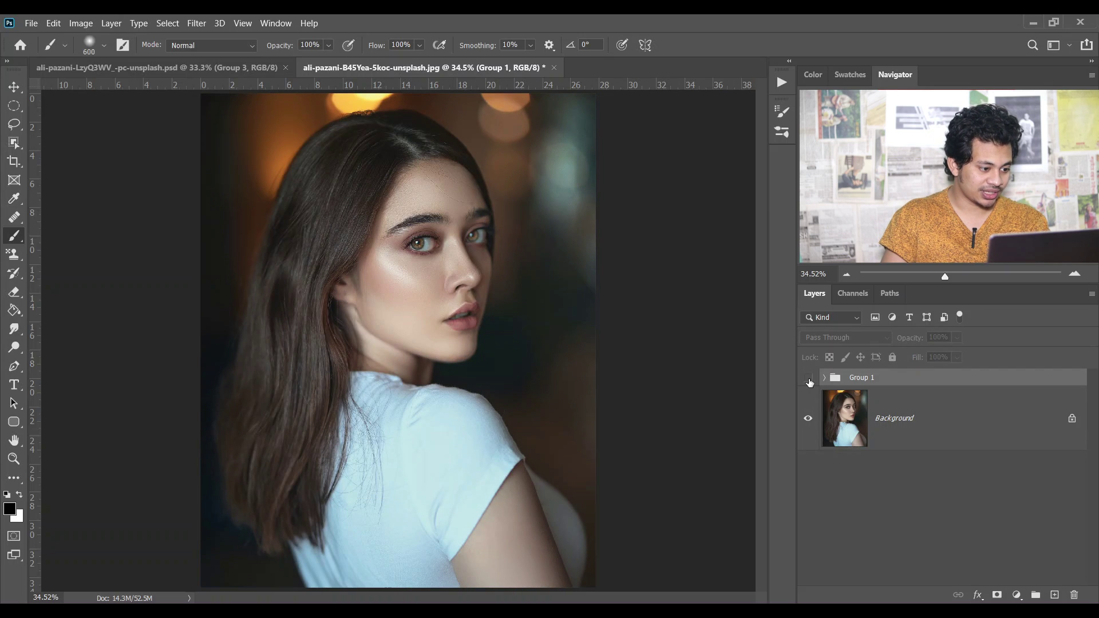
left_click(809, 378)
left_click(809, 379)
left_click(809, 379)
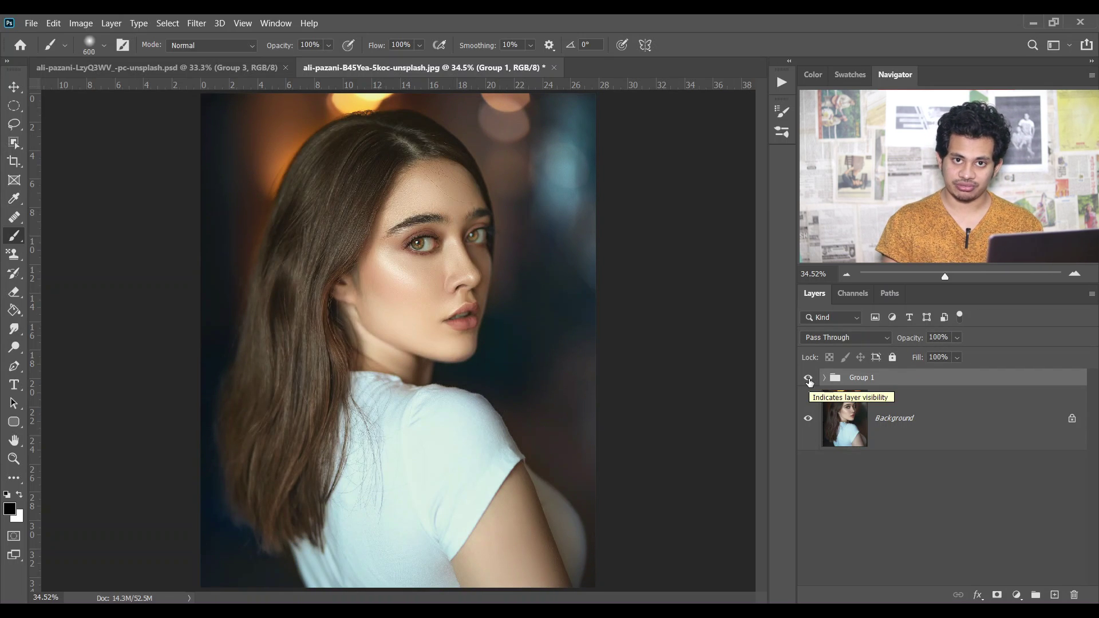
left_click(808, 378)
left_click(809, 378)
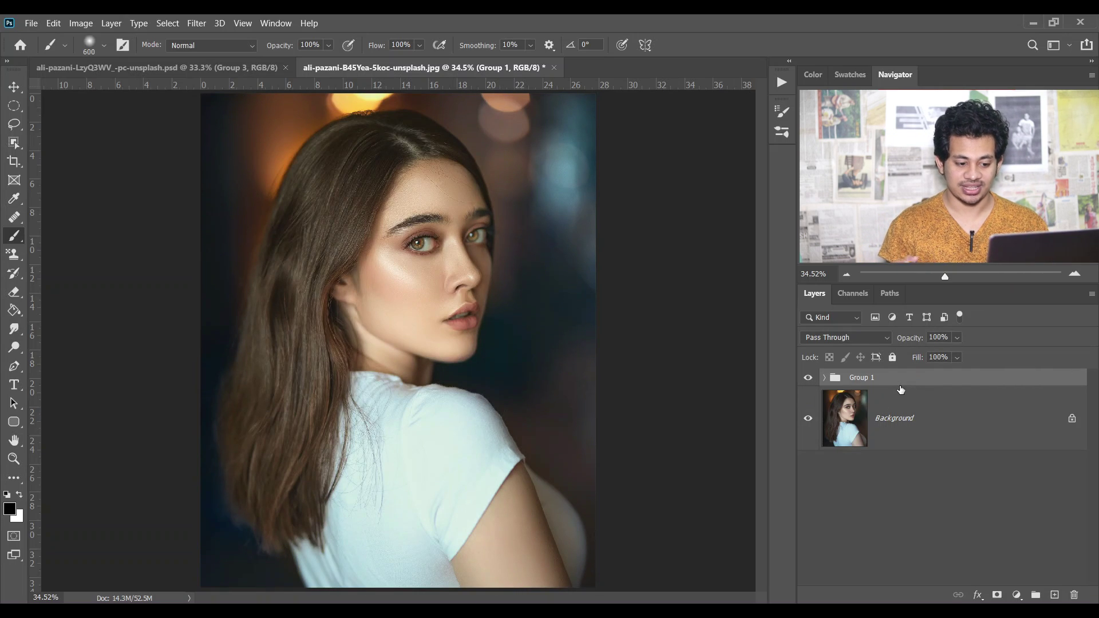
Add a Levels adjustment layer above the group with input black 7 and input white 231, and compare it hidden and shown.
left_click(1017, 595)
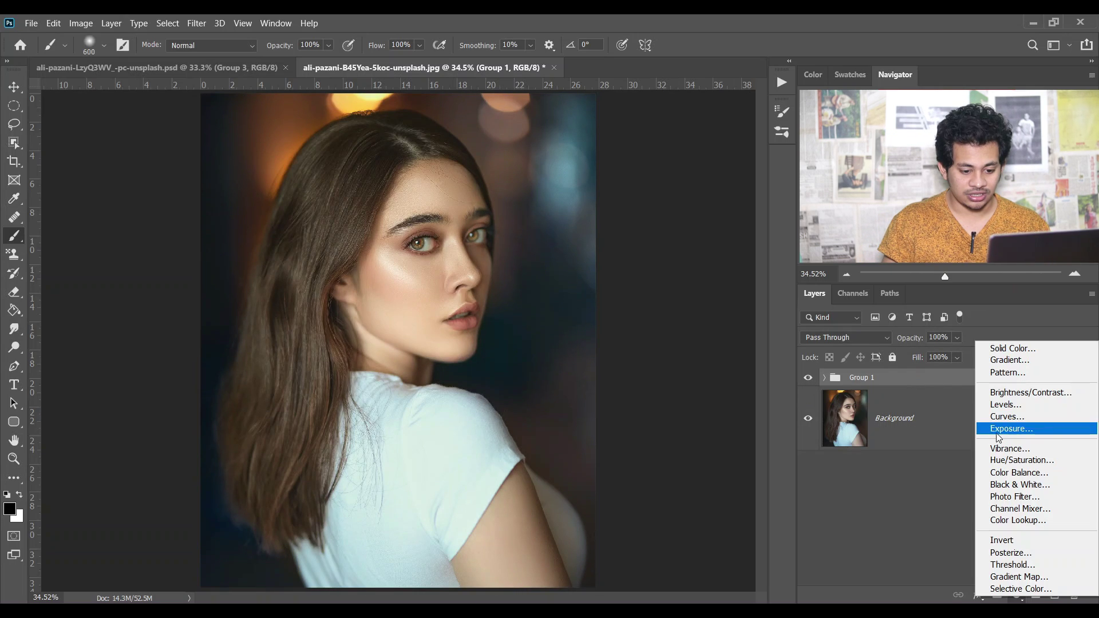
left_click(1018, 410)
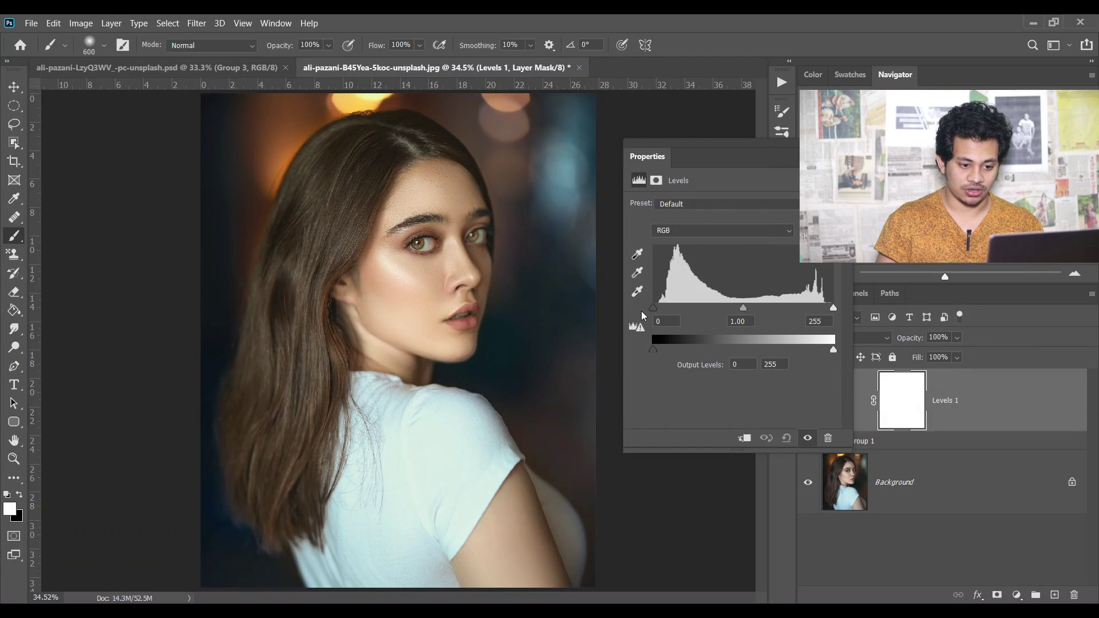
left_click_drag(757, 146, 660, 275)
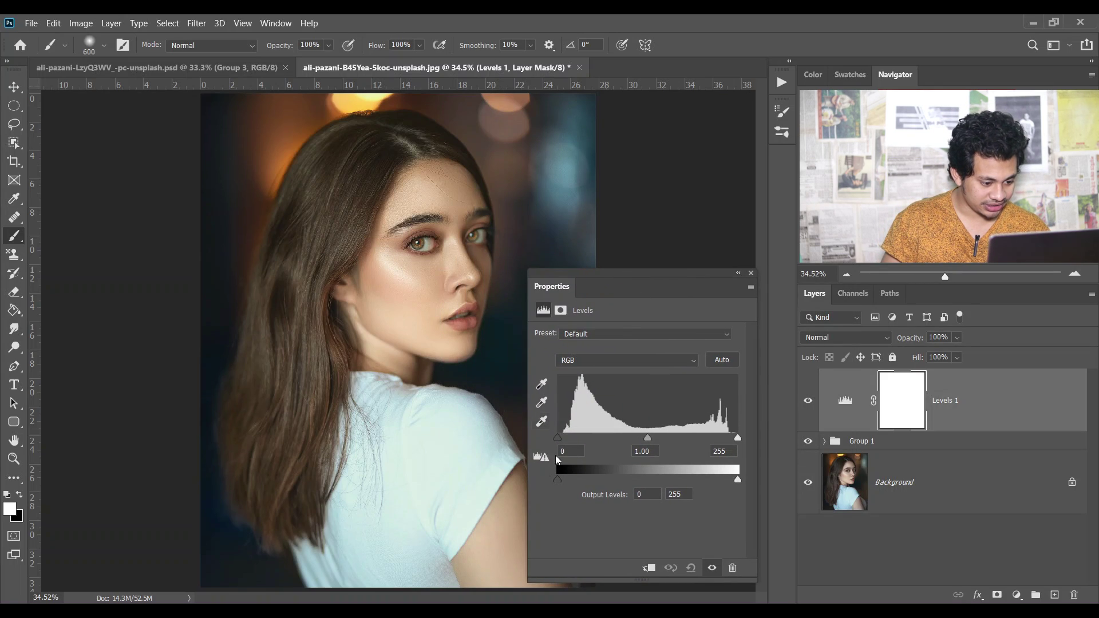
left_click_drag(557, 437, 564, 436)
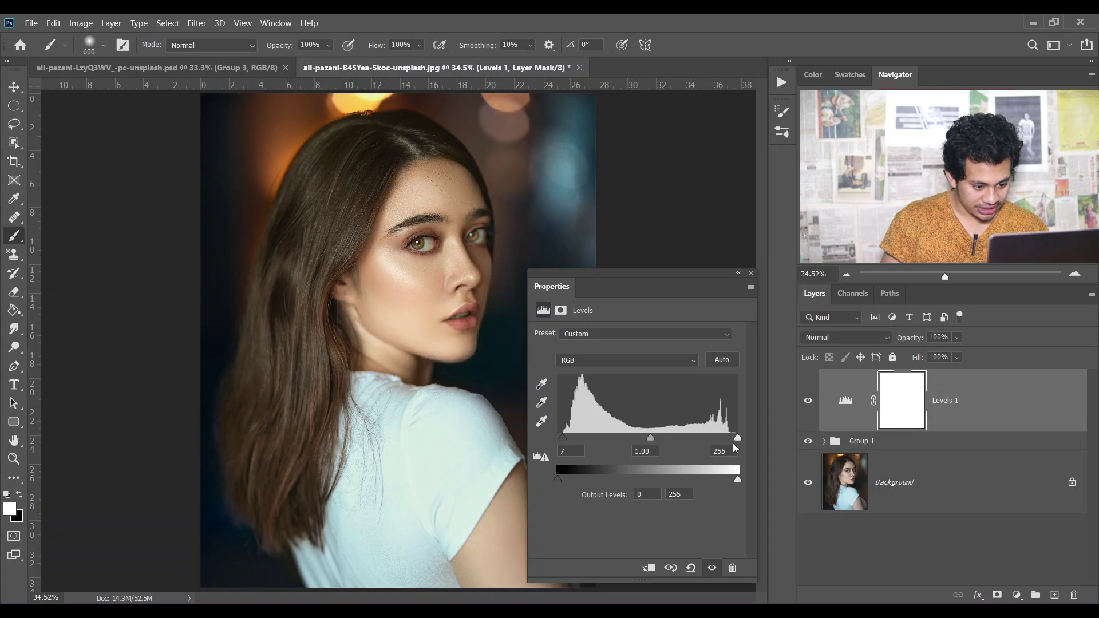
left_click_drag(738, 441, 723, 444)
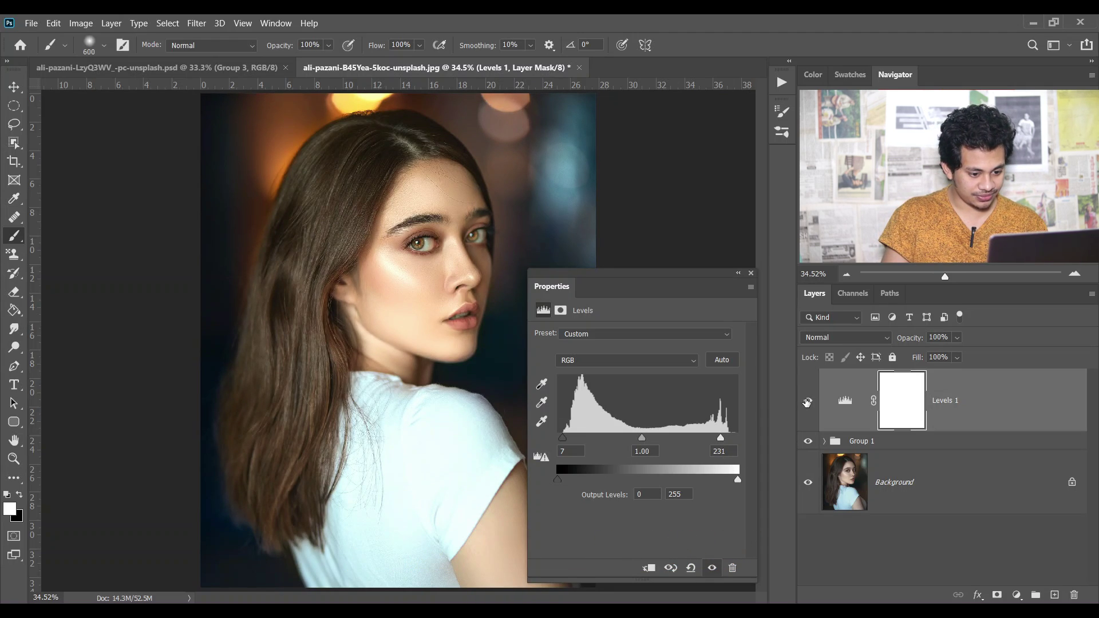
left_click(807, 403)
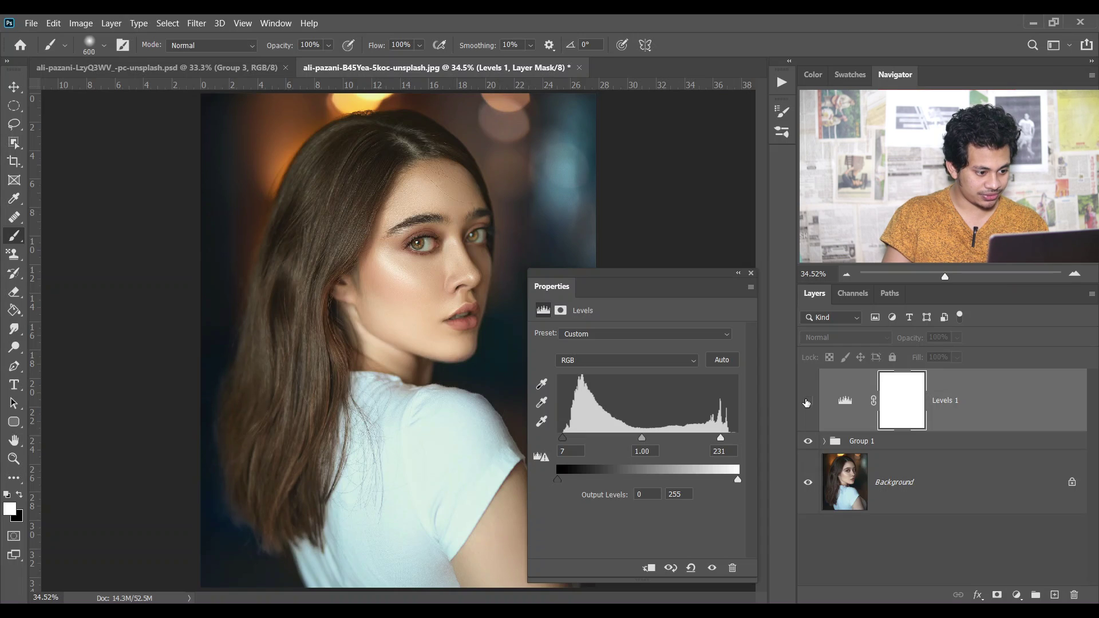
left_click(807, 402)
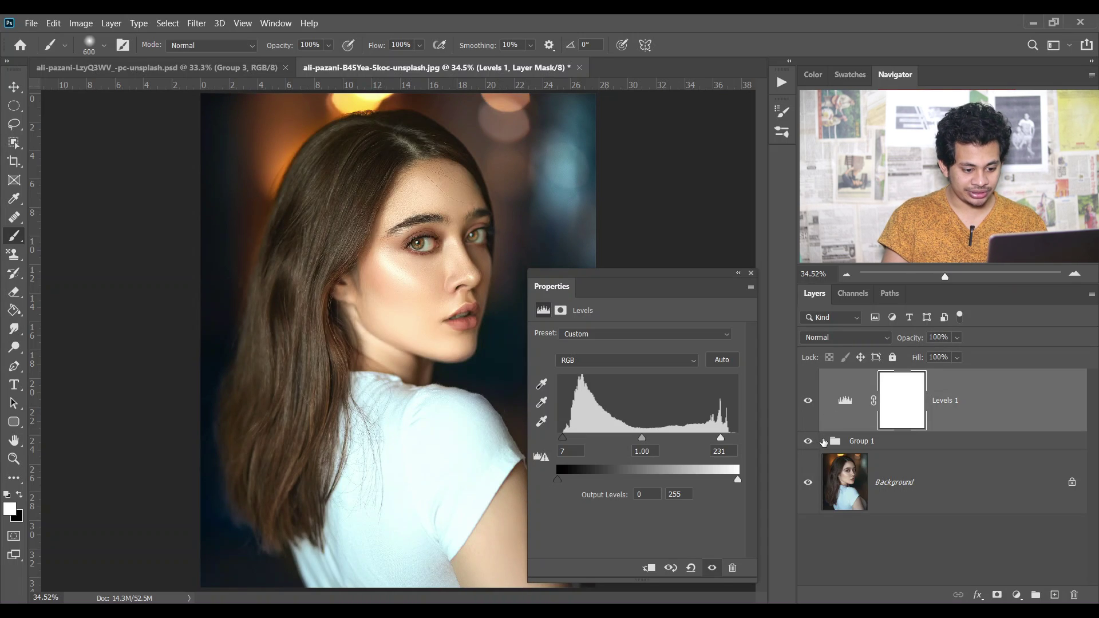
Replace the Levels 1 mask with a copy of Layer 1's mask from Group 1, and compare the adjustment hidden and shown.
left_click(823, 441)
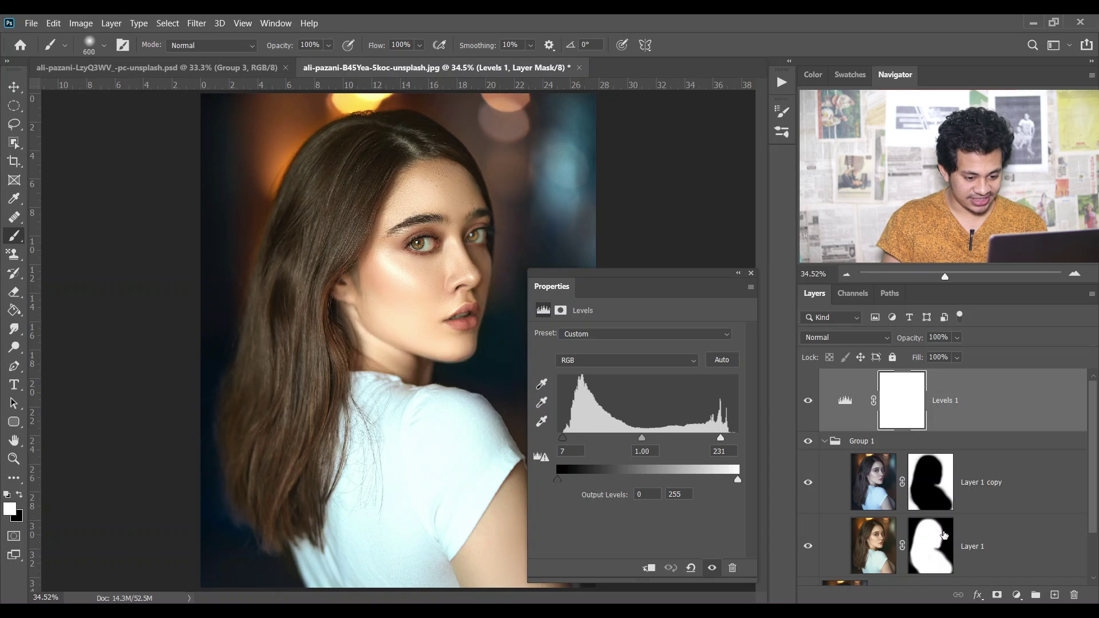
left_click_drag(930, 551, 905, 396)
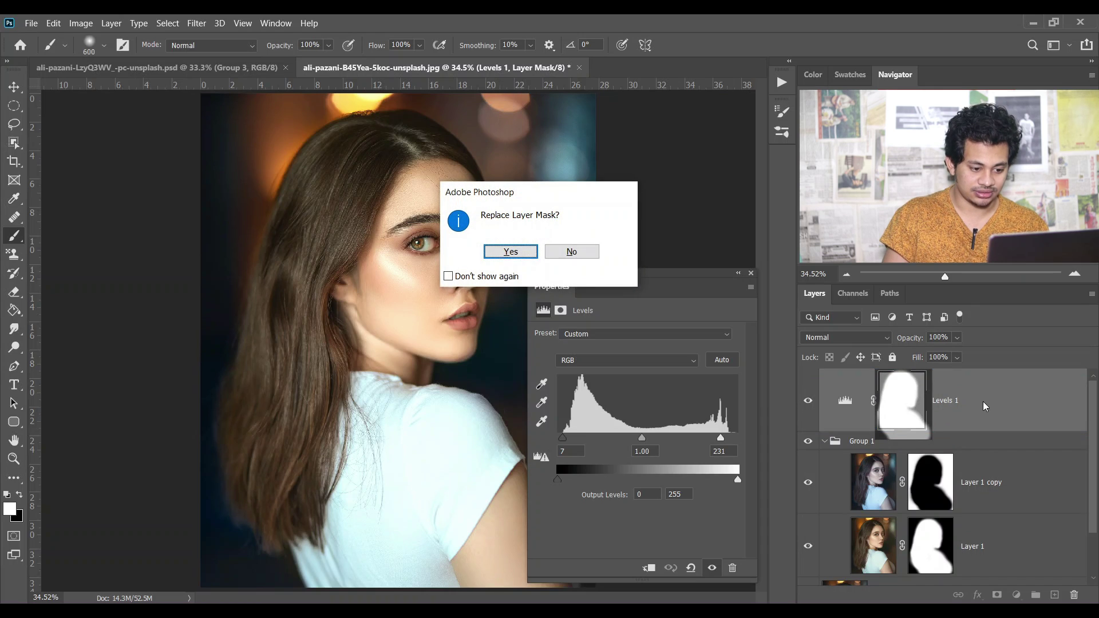
left_click(510, 252)
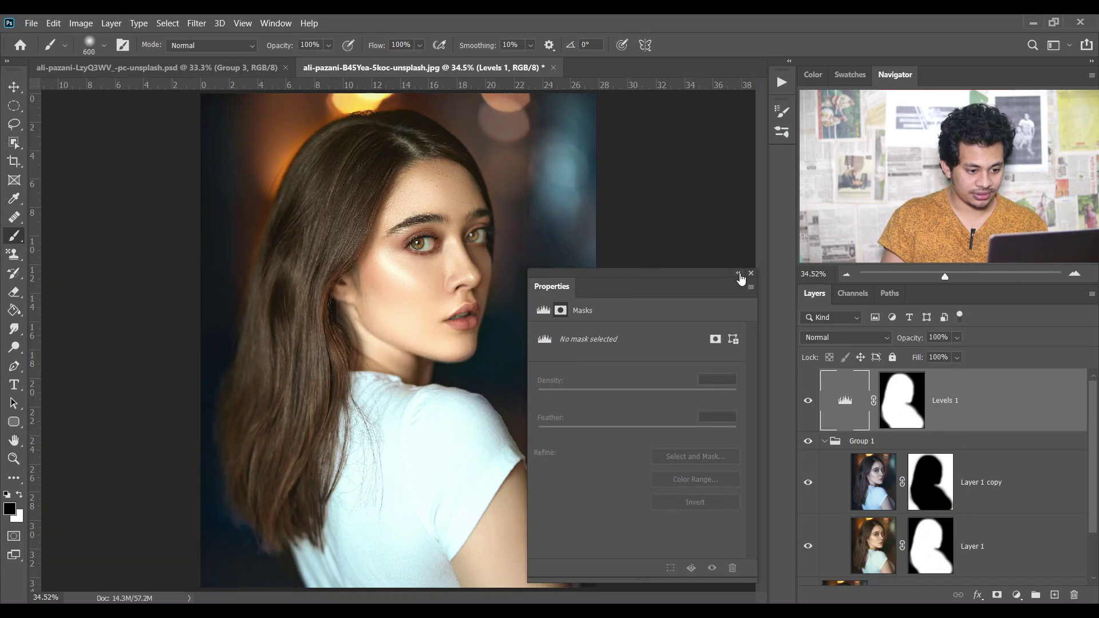
left_click_drag(727, 269, 707, 272)
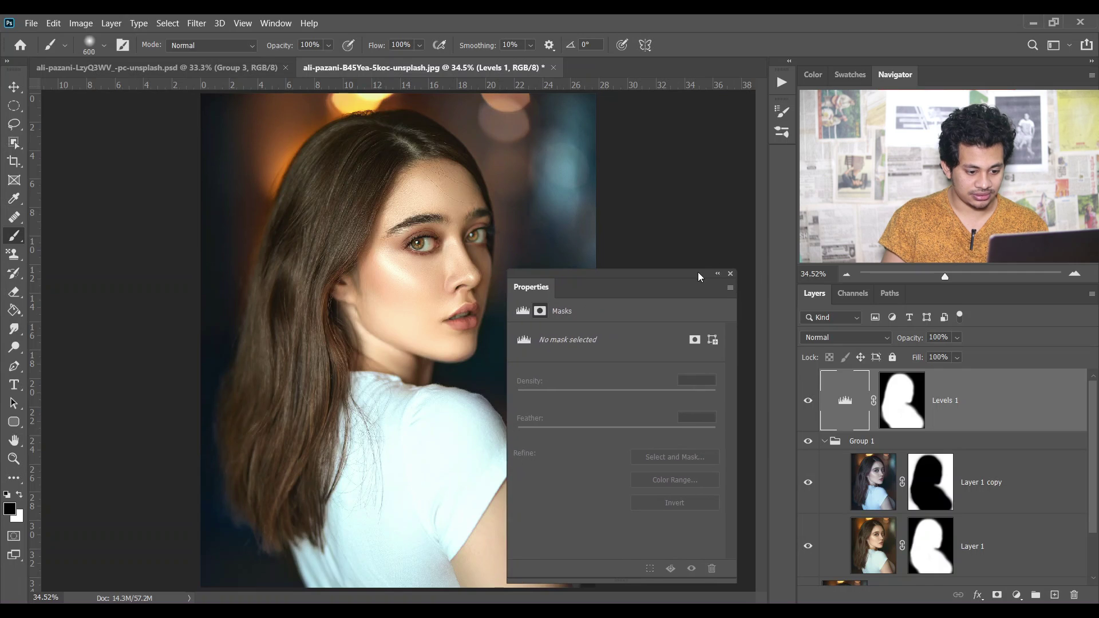
left_click(814, 404)
left_click(813, 404)
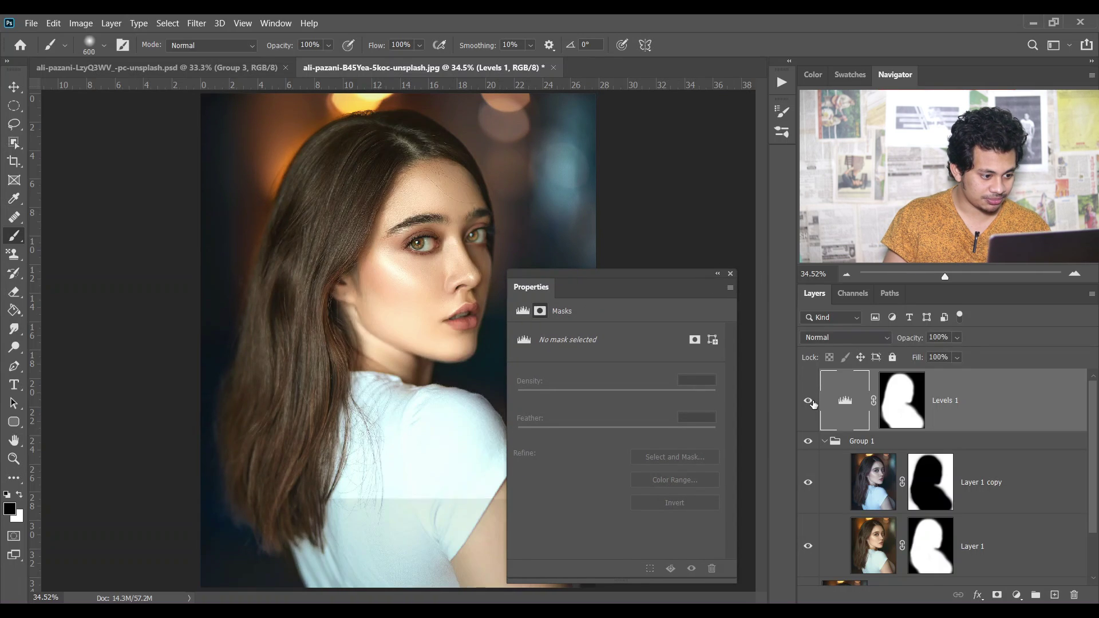
left_click(813, 404)
left_click(813, 404)
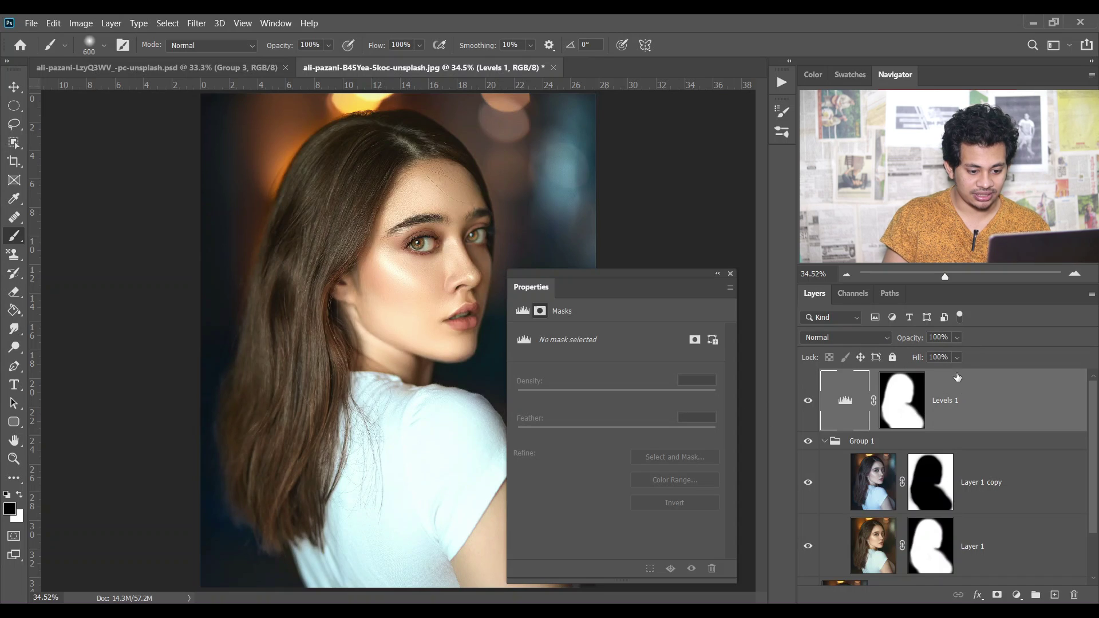
Lower the opacity of the Levels 1 adjustment layer to 79%.
left_click(981, 407)
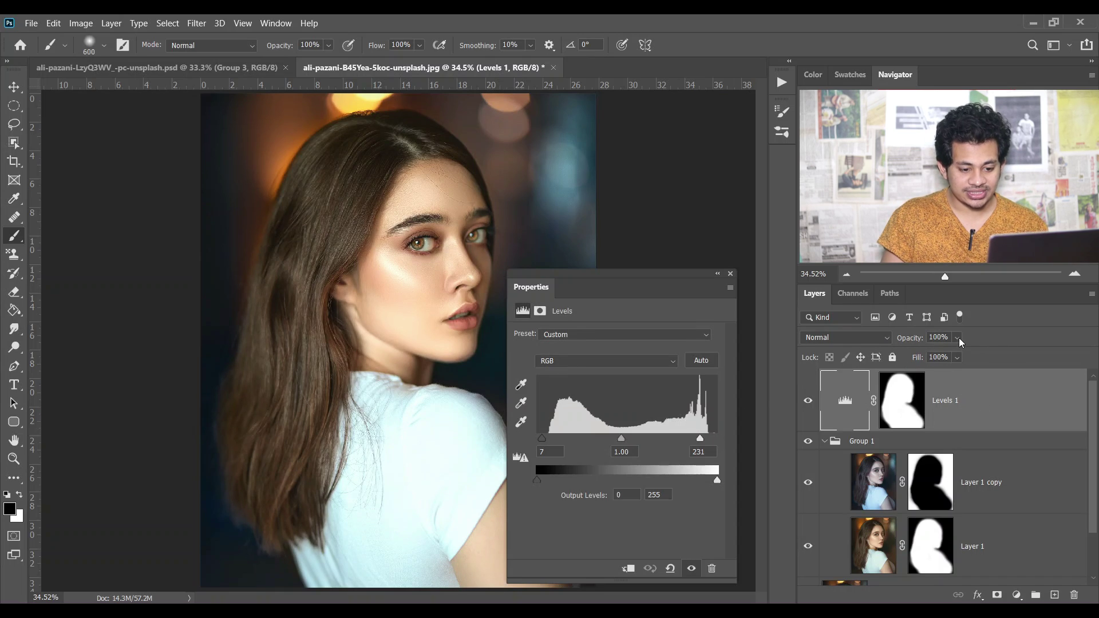
left_click_drag(961, 342, 960, 358)
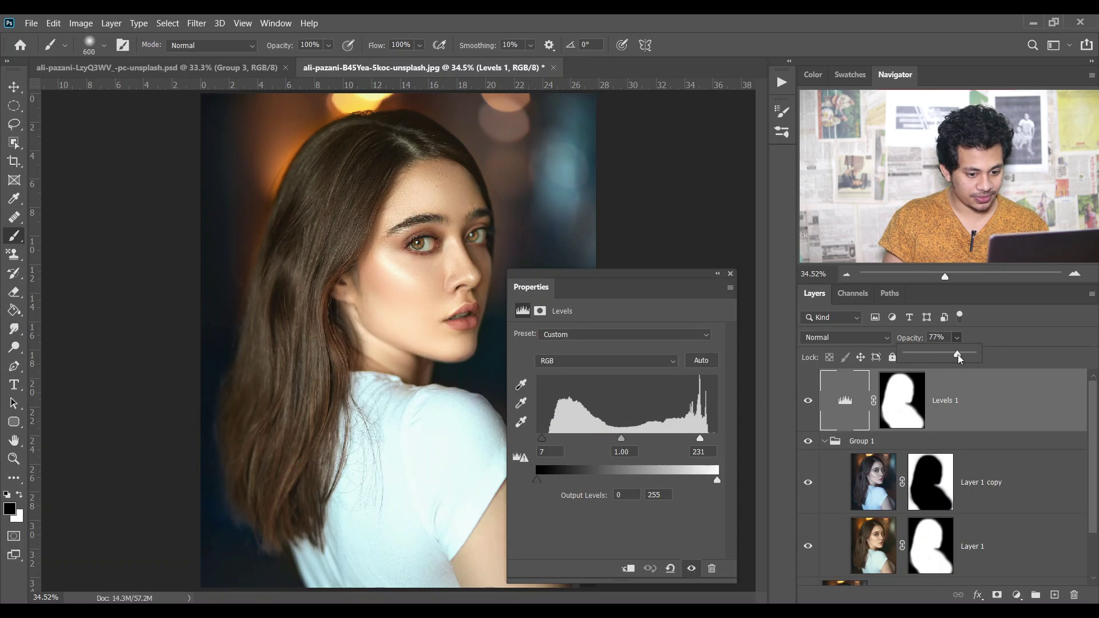
left_click_drag(960, 358, 960, 358)
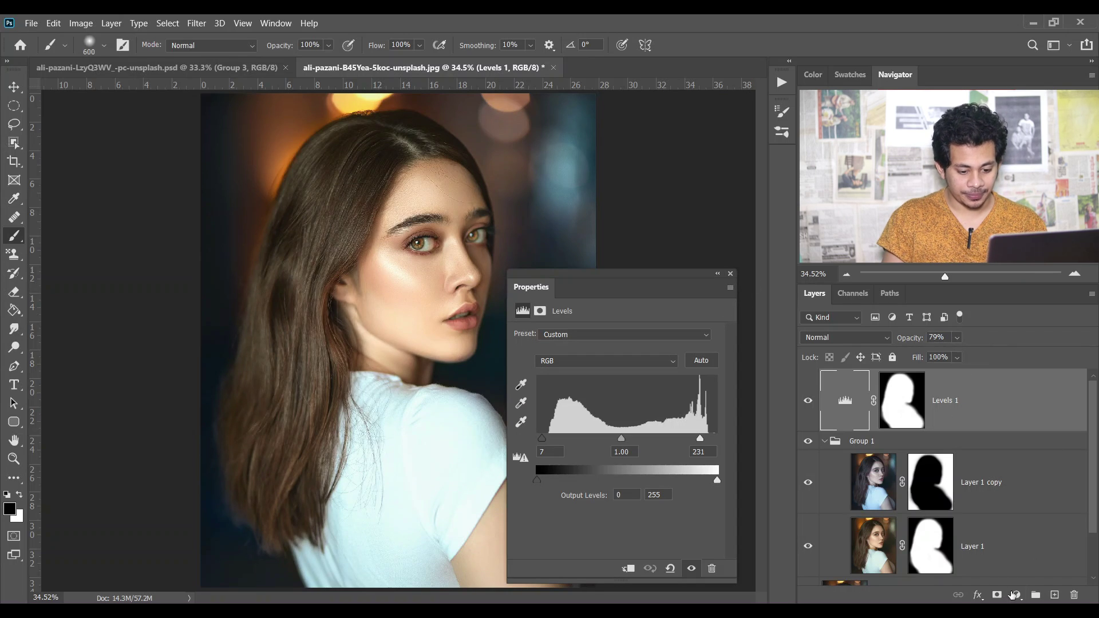
Add a second Levels adjustment layer above Levels 1 and set its output levels to 3 and 230.
left_click(1017, 595)
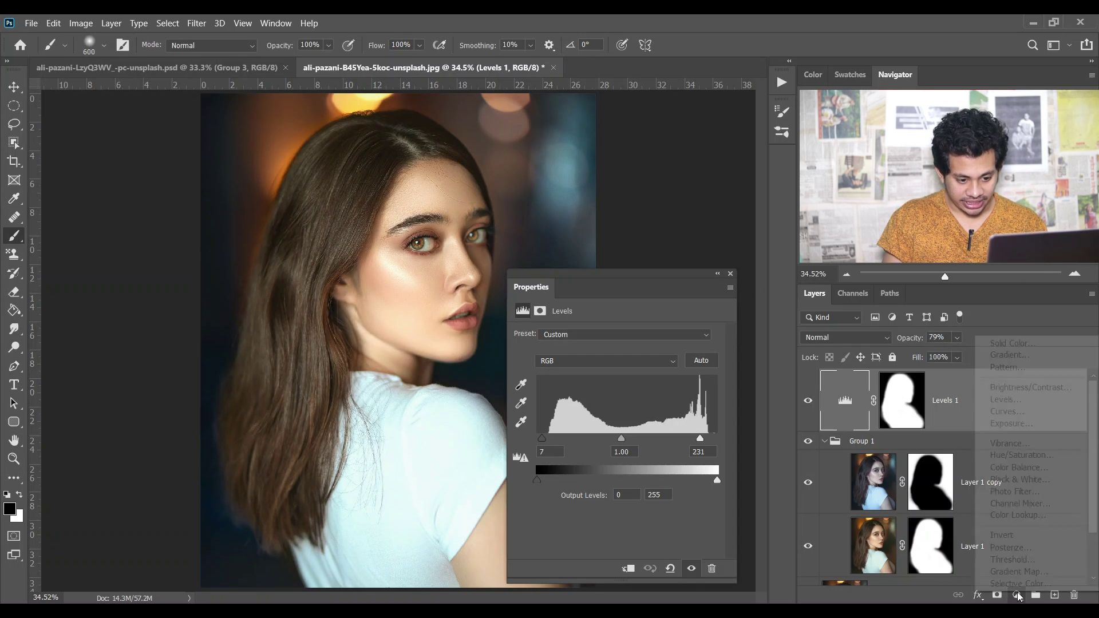
left_click(1036, 403)
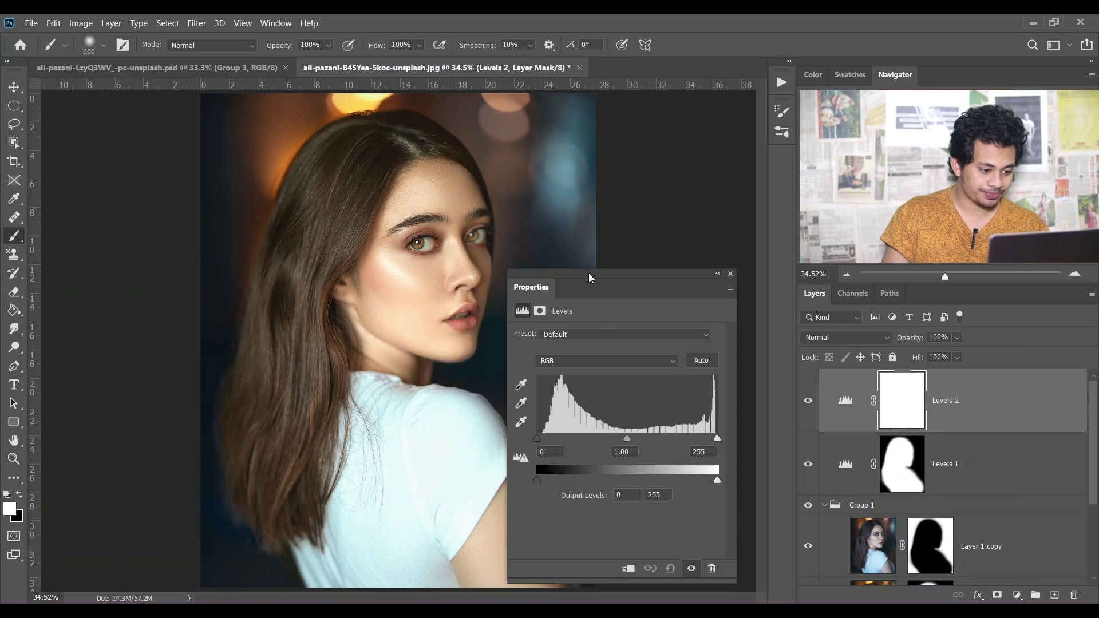
left_click_drag(589, 278, 597, 273)
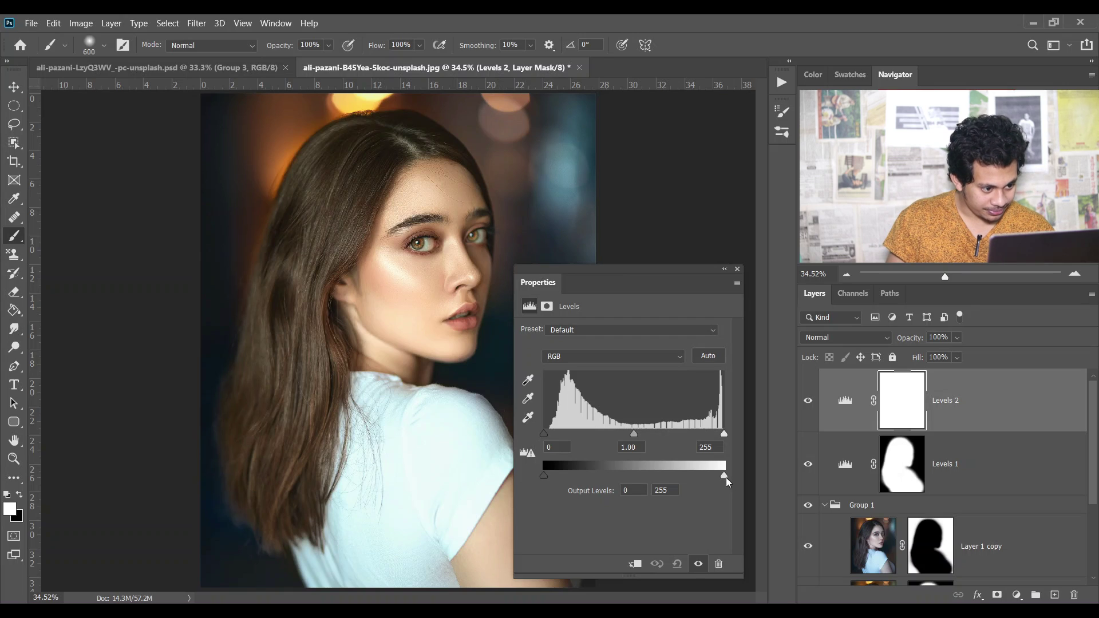
left_click_drag(726, 477, 713, 477)
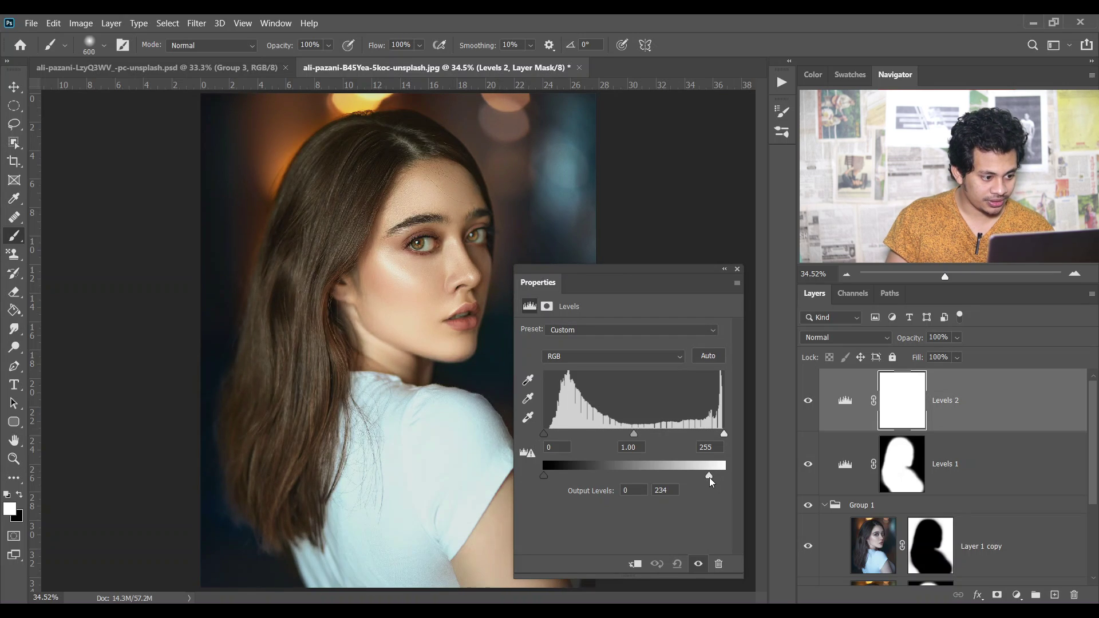
left_click_drag(709, 479, 706, 481)
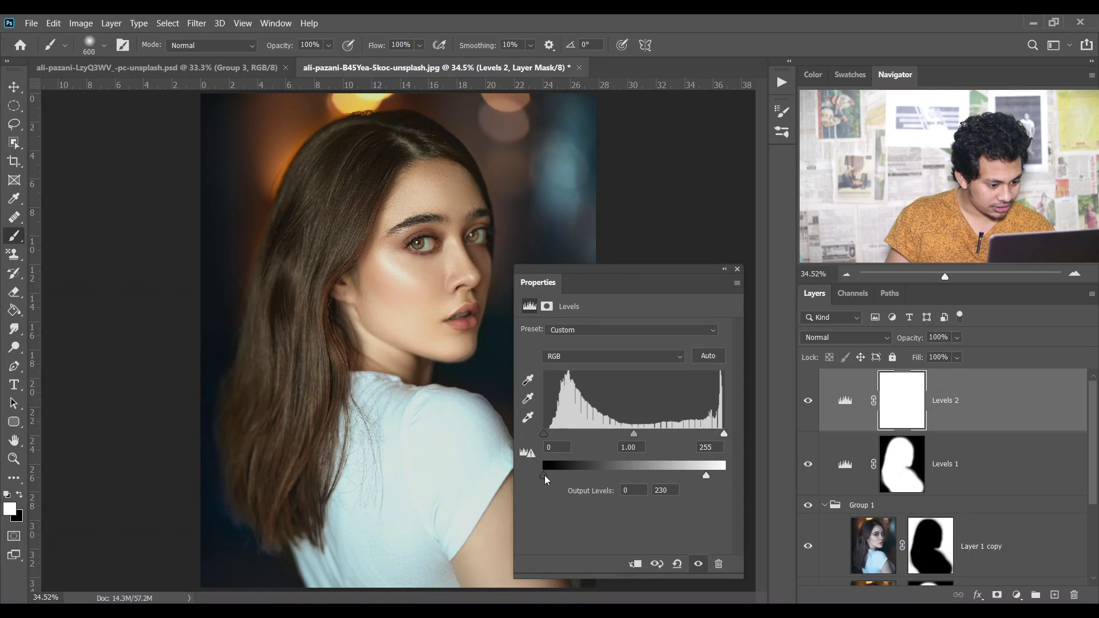
left_click_drag(544, 479, 546, 479)
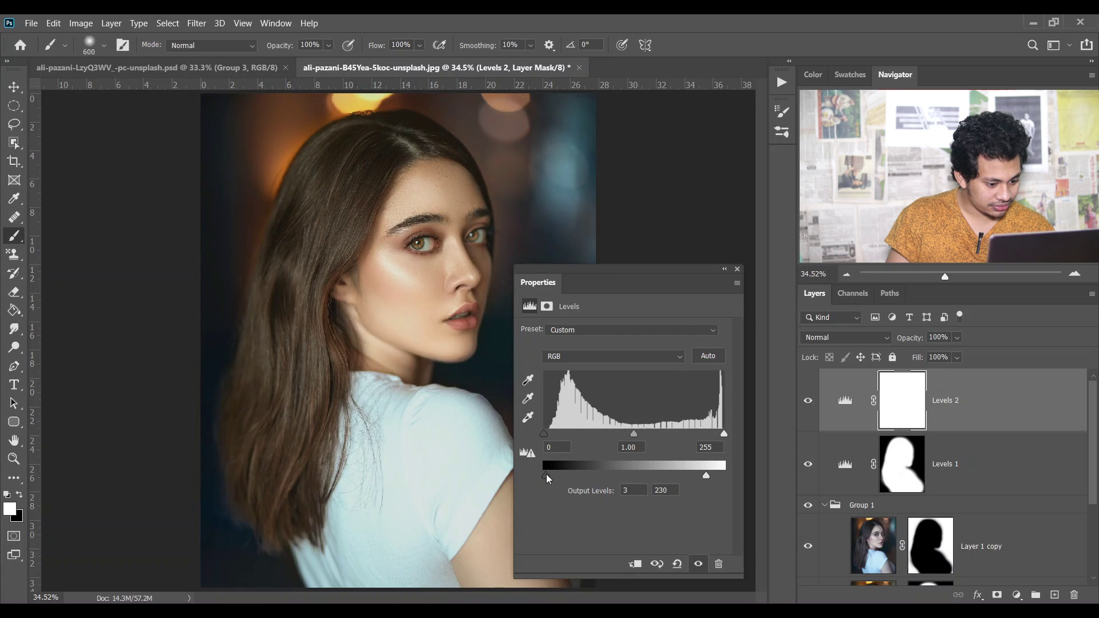
Replace Levels 2's mask with an inverted copy of Levels 1's mask, turning off future mask replacement prompts.
left_click(894, 459)
left_click_drag(911, 475, 911, 406)
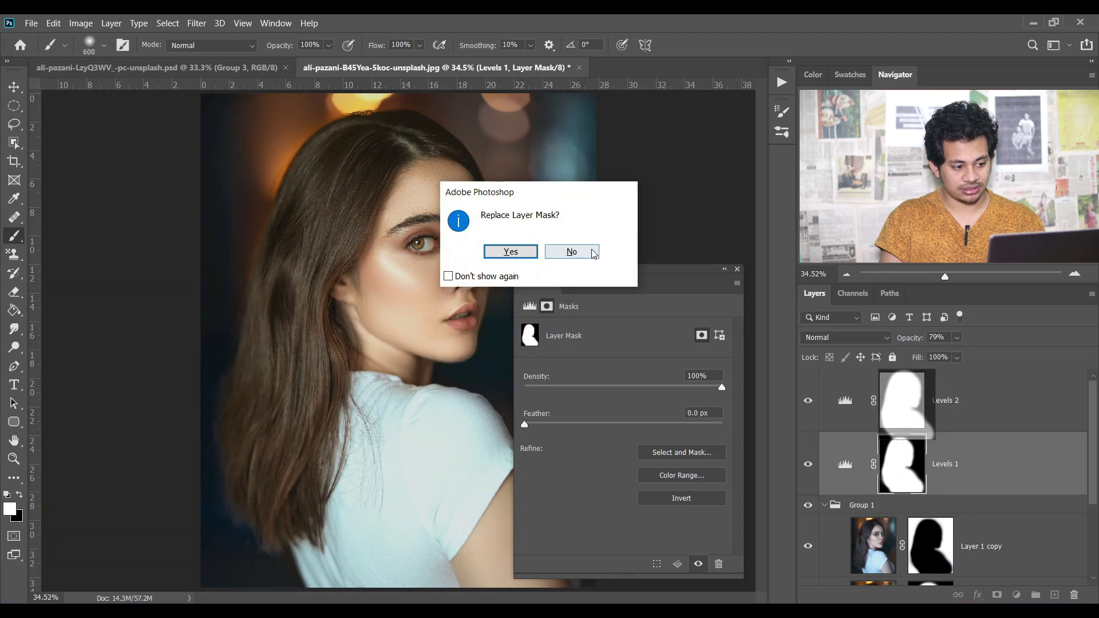
left_click(478, 276)
left_click(525, 255)
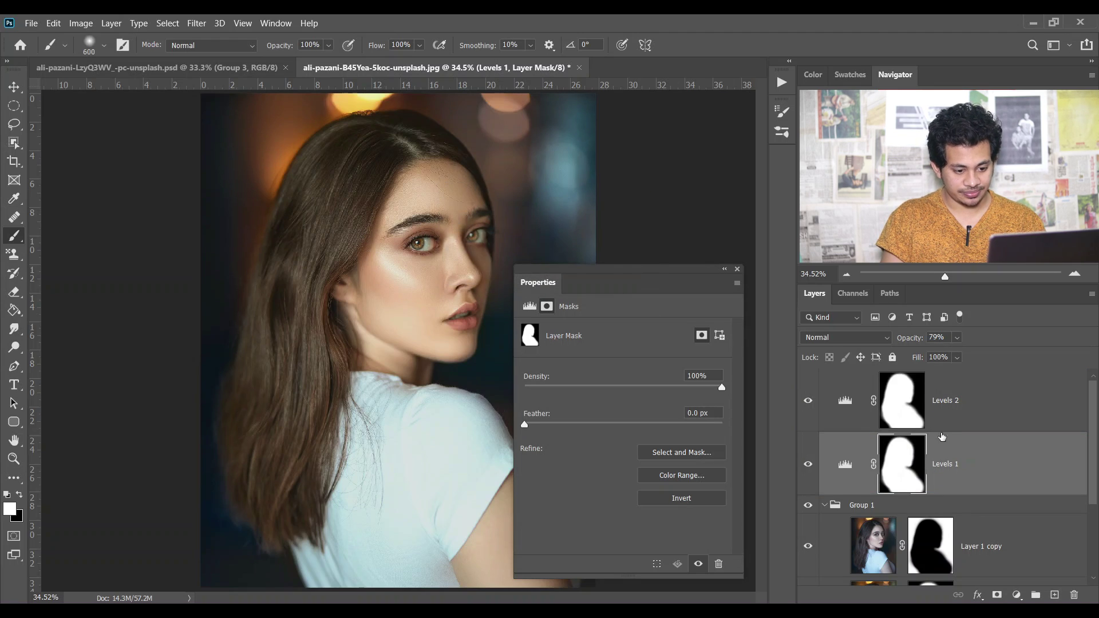
left_click(919, 409)
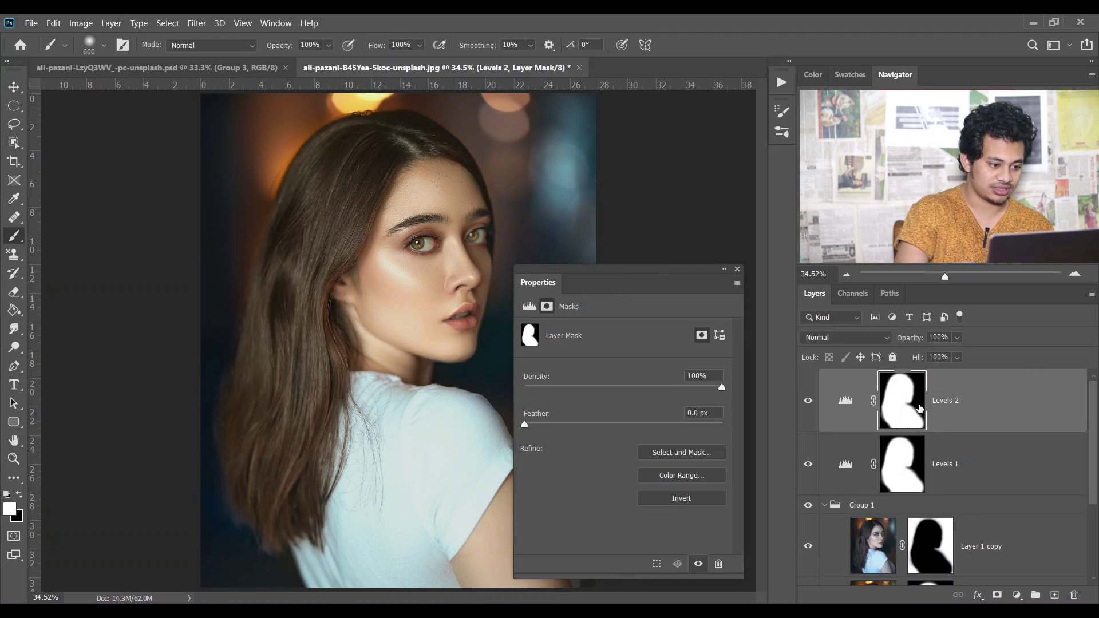
key("ctrl+i")
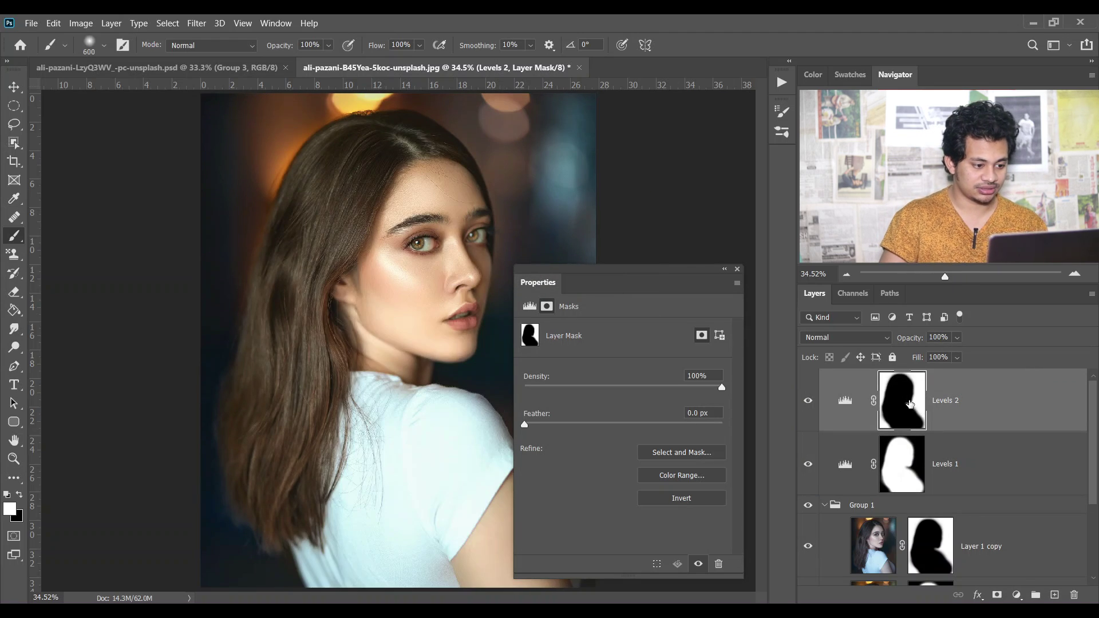
Compare the portrait with the Levels 2 adjustment hidden and shown.
left_click(736, 270)
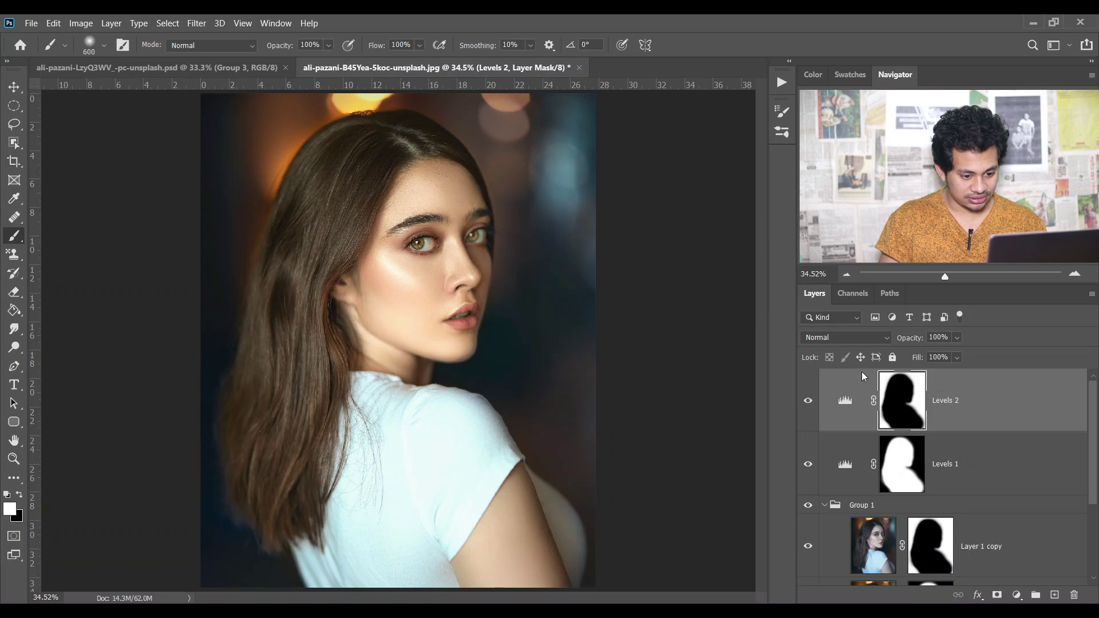
left_click(809, 401)
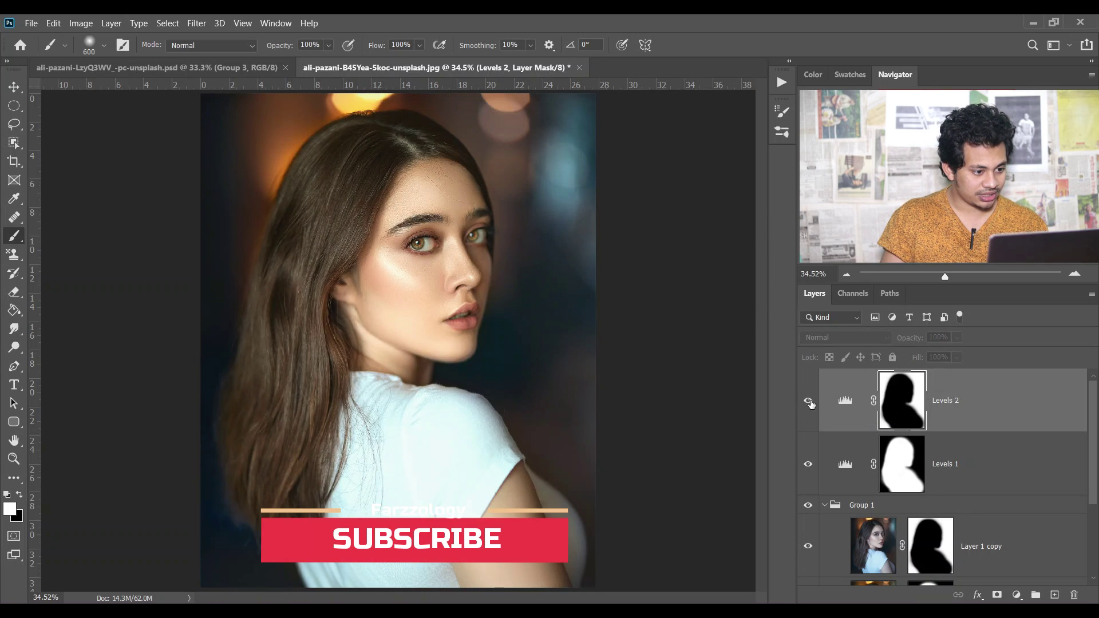
left_click(809, 401)
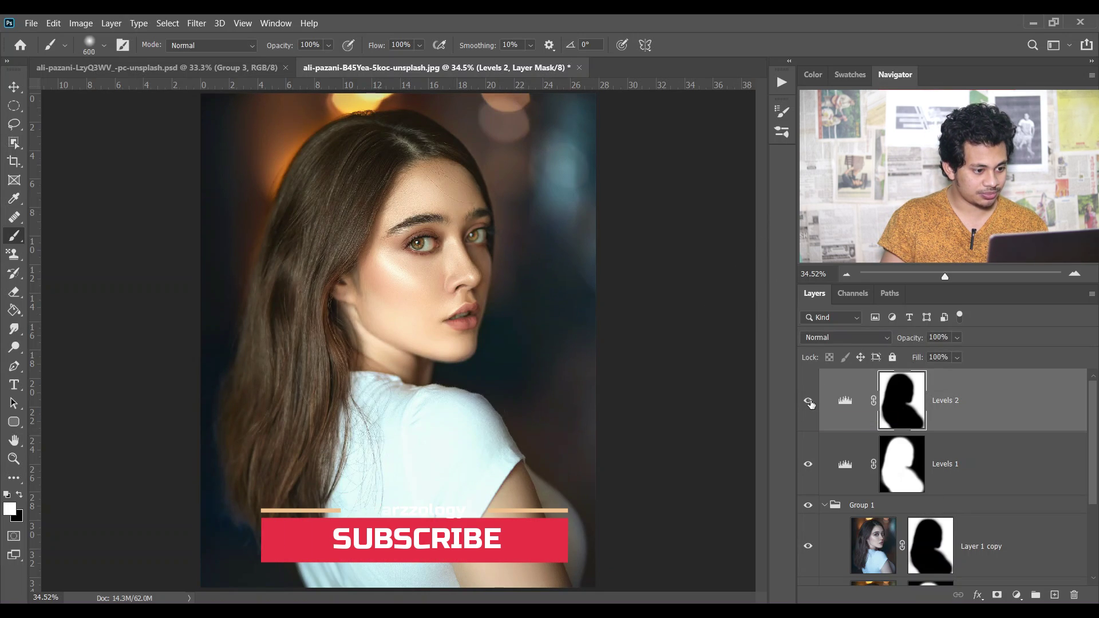
Group the Levels 1 and Levels 2 adjustment layers together and collapse Group 1.
left_click(989, 458, "shift")
key("ctrl+g")
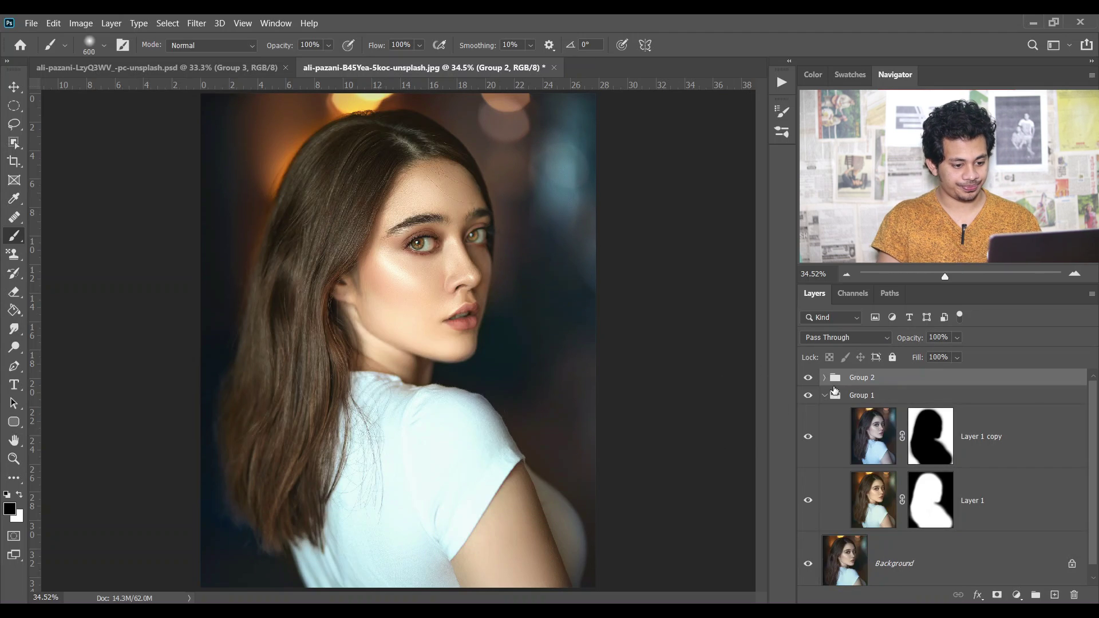
left_click(825, 397)
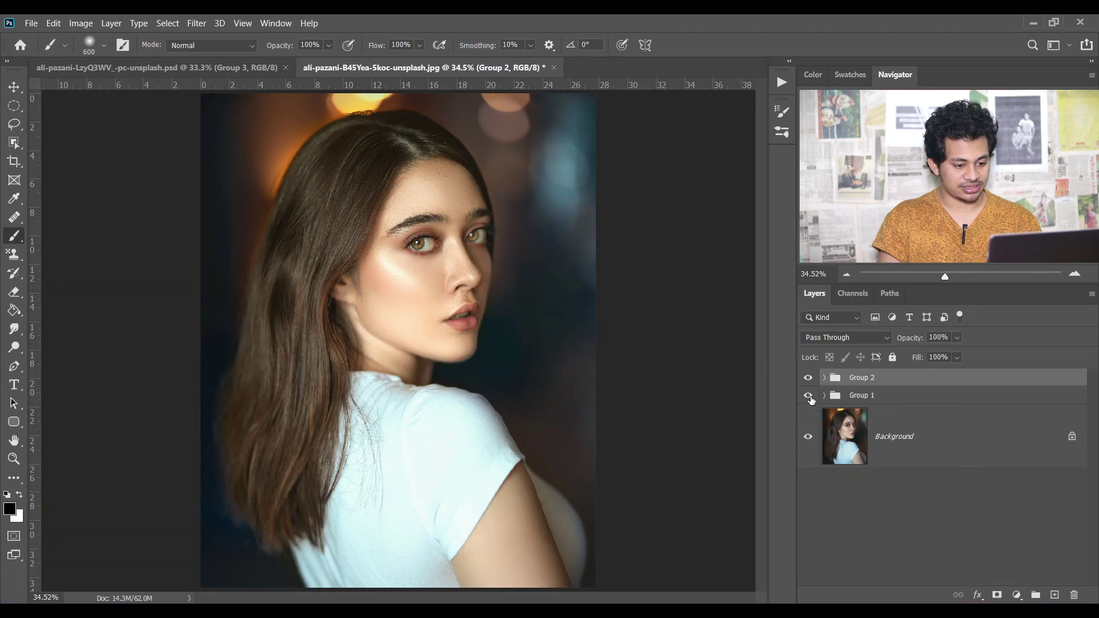
Compare the original Background portrait with the graded version by hiding and showing Group 1 and Group 2.
left_click_drag(809, 380, 808, 437)
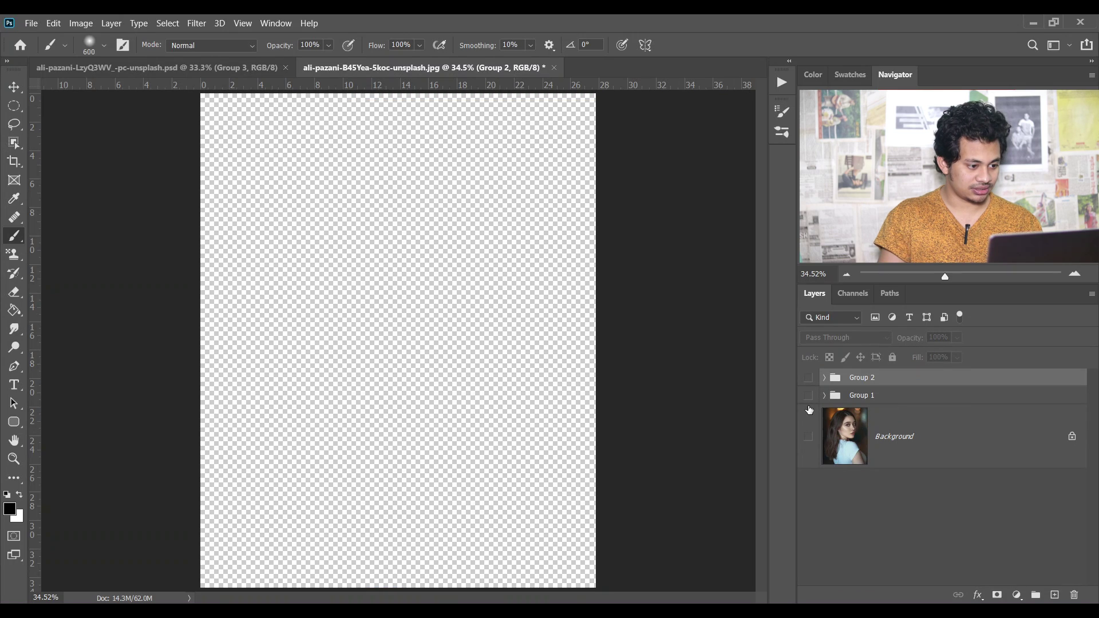
left_click(807, 438)
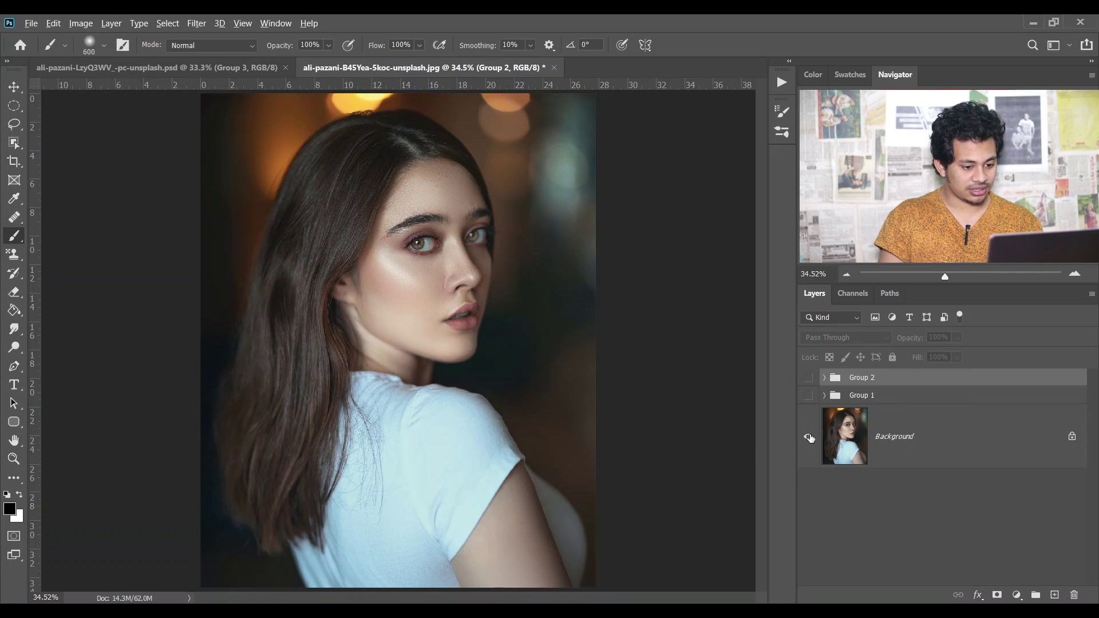
left_click_drag(808, 396, 808, 378)
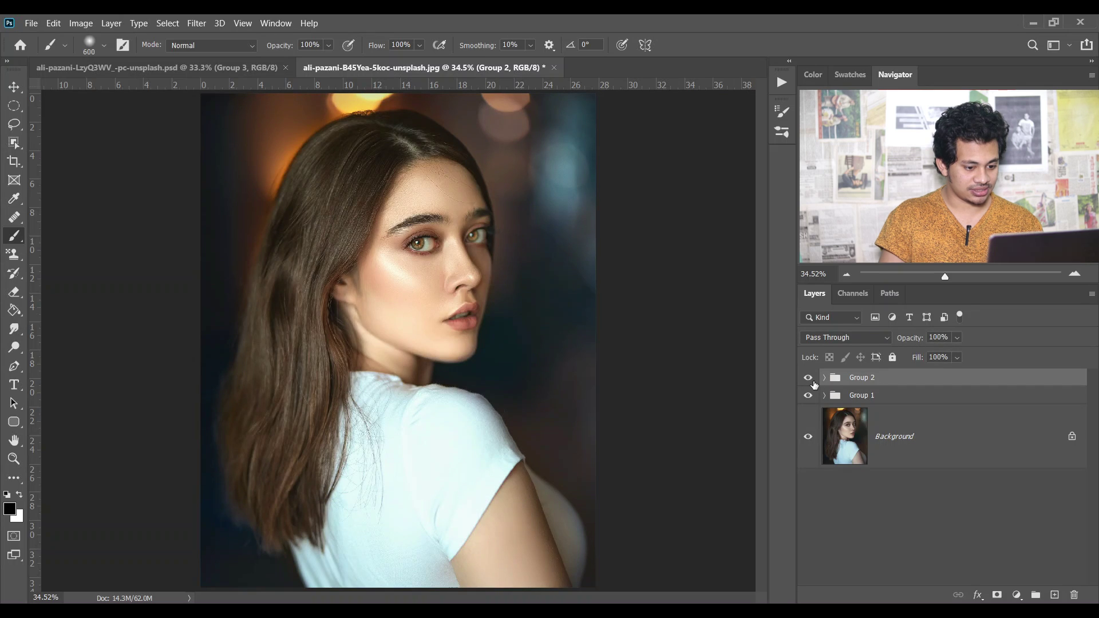
left_click(809, 437, "alt")
left_click(808, 437, "alt")
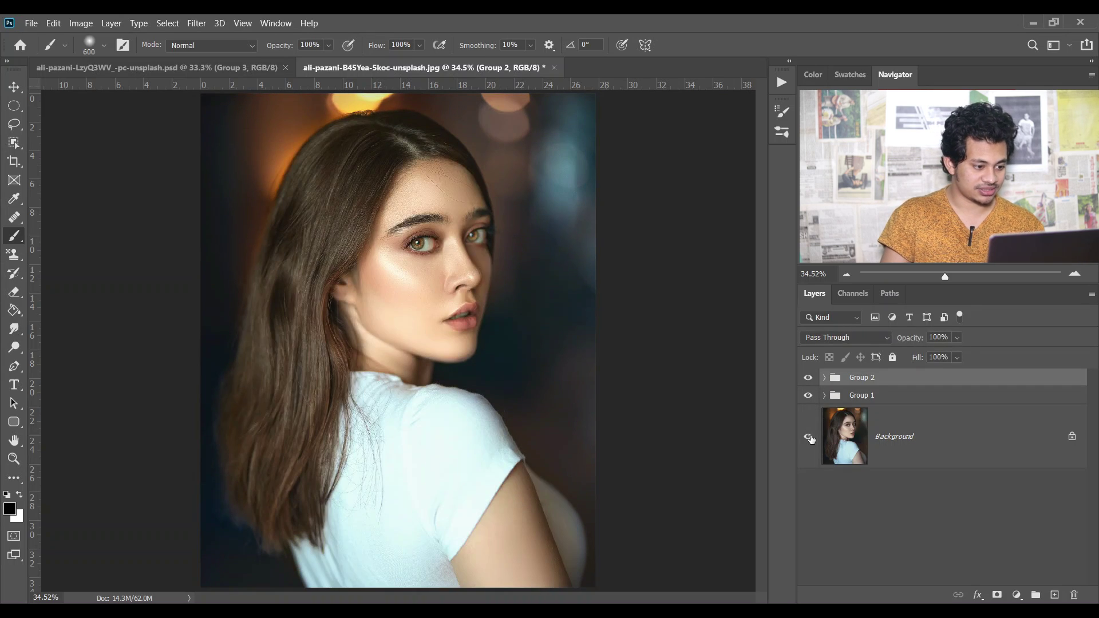
left_click(809, 437, "alt")
left_click(808, 437, "alt")
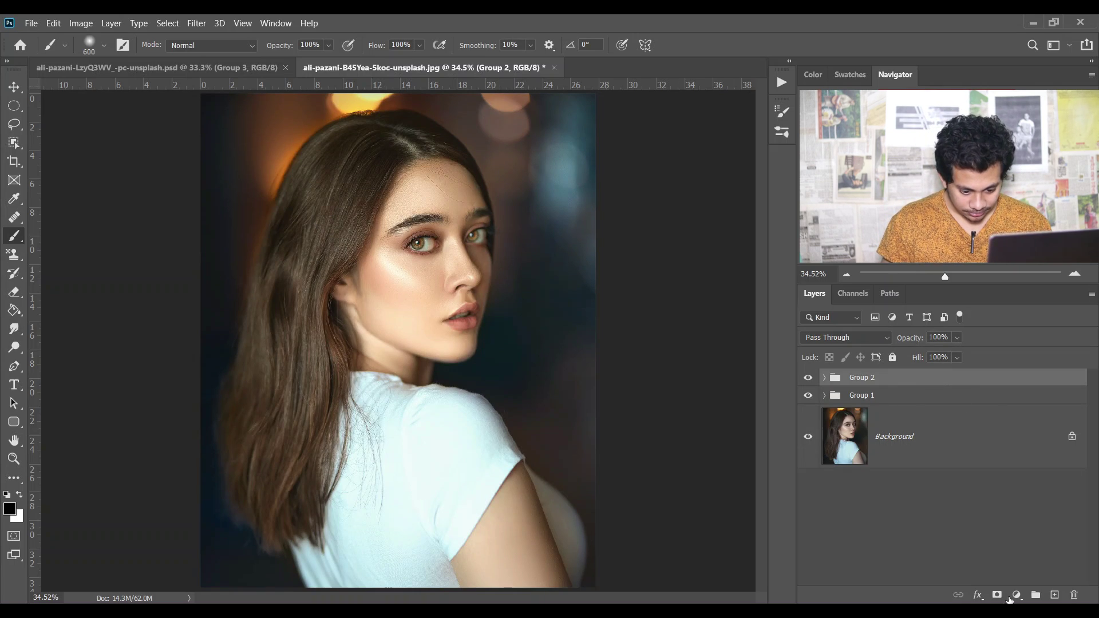
Add a Curves adjustment layer above Group 2 and slightly lower its Blue curve at the tone sampled from the woman's cheek.
left_click(1011, 597)
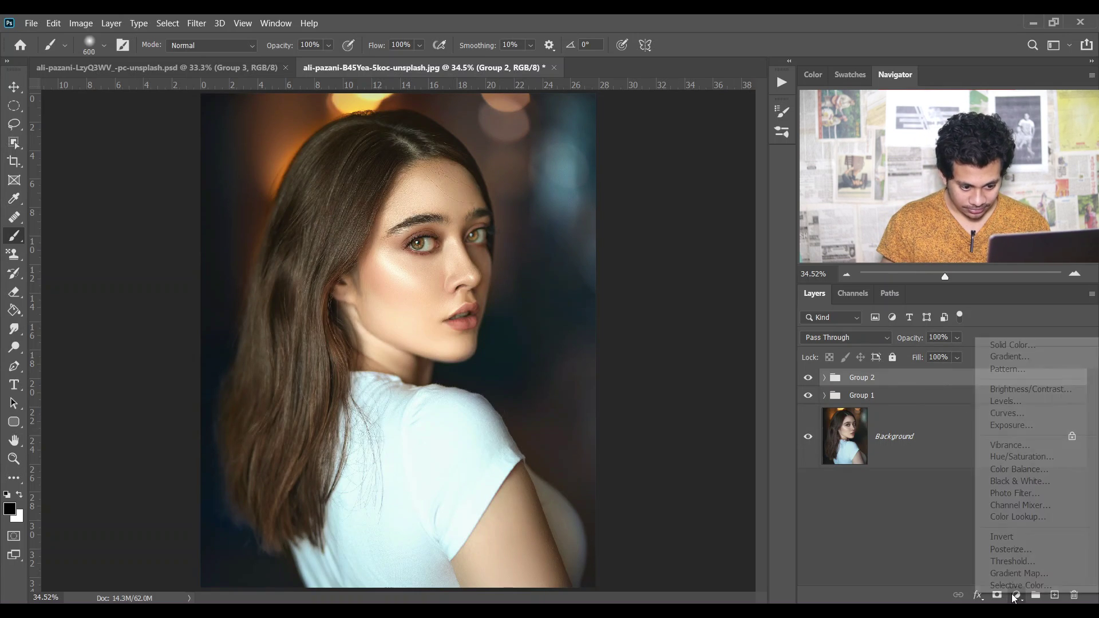
left_click(1032, 412)
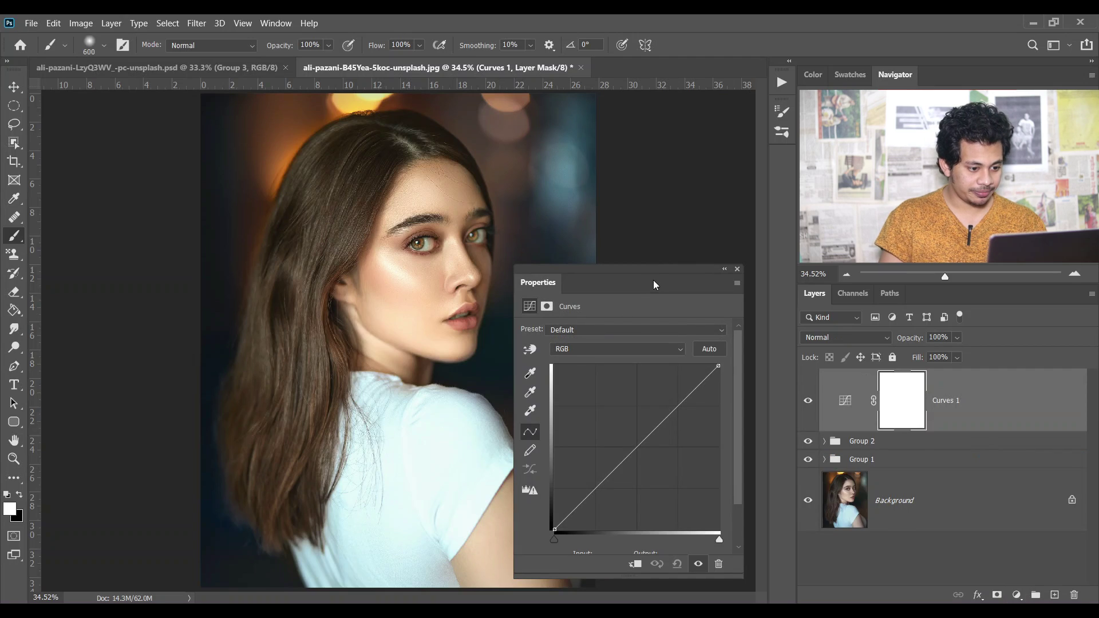
left_click(603, 350)
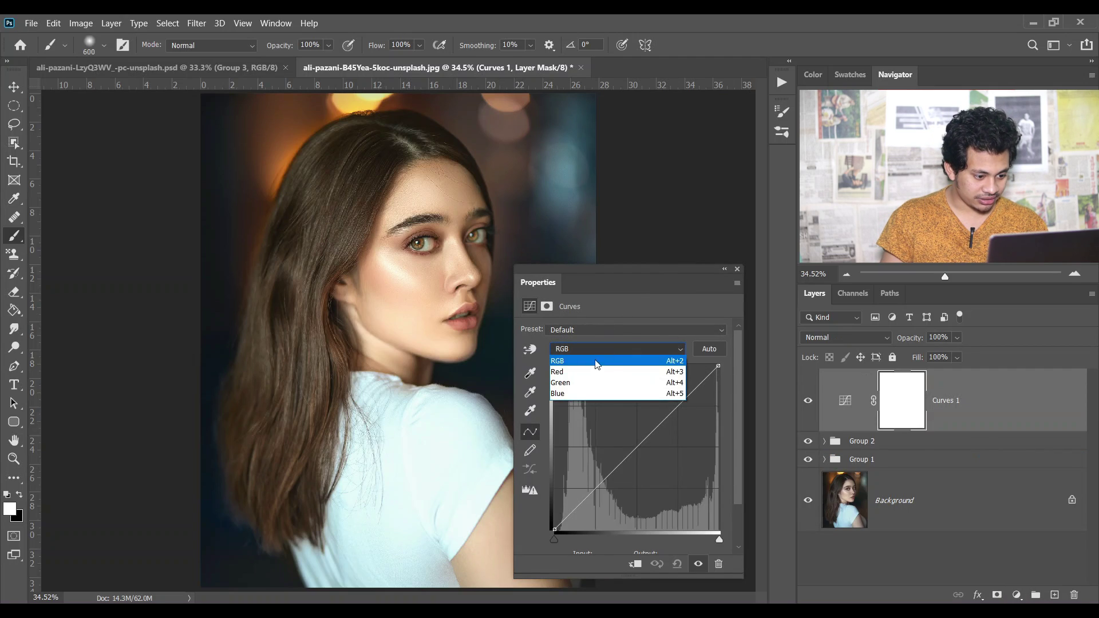
left_click(621, 394)
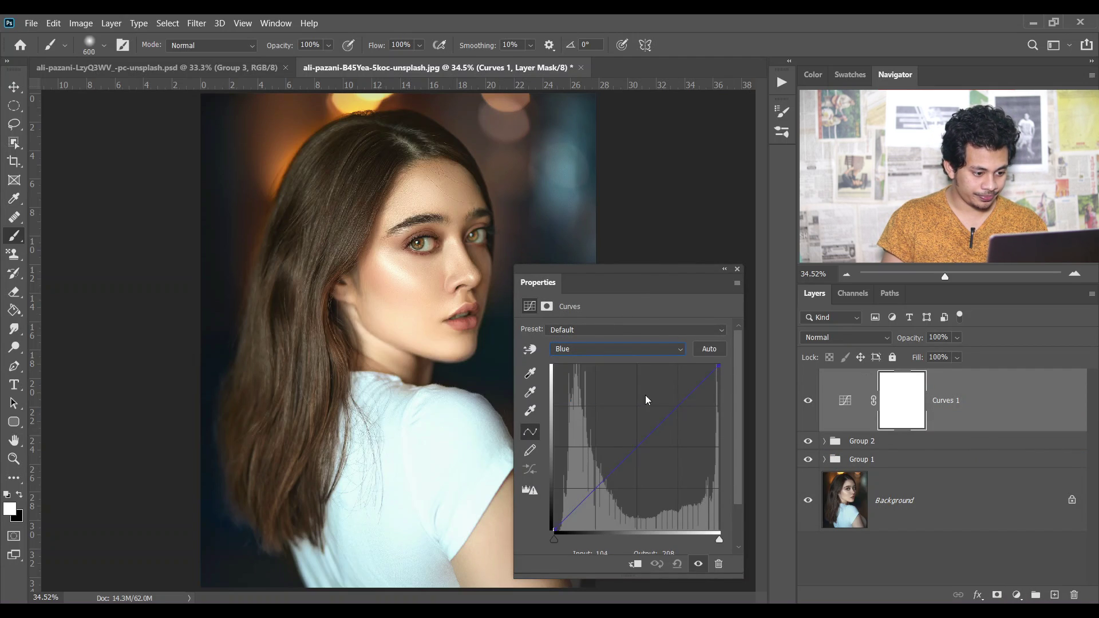
left_click(530, 349)
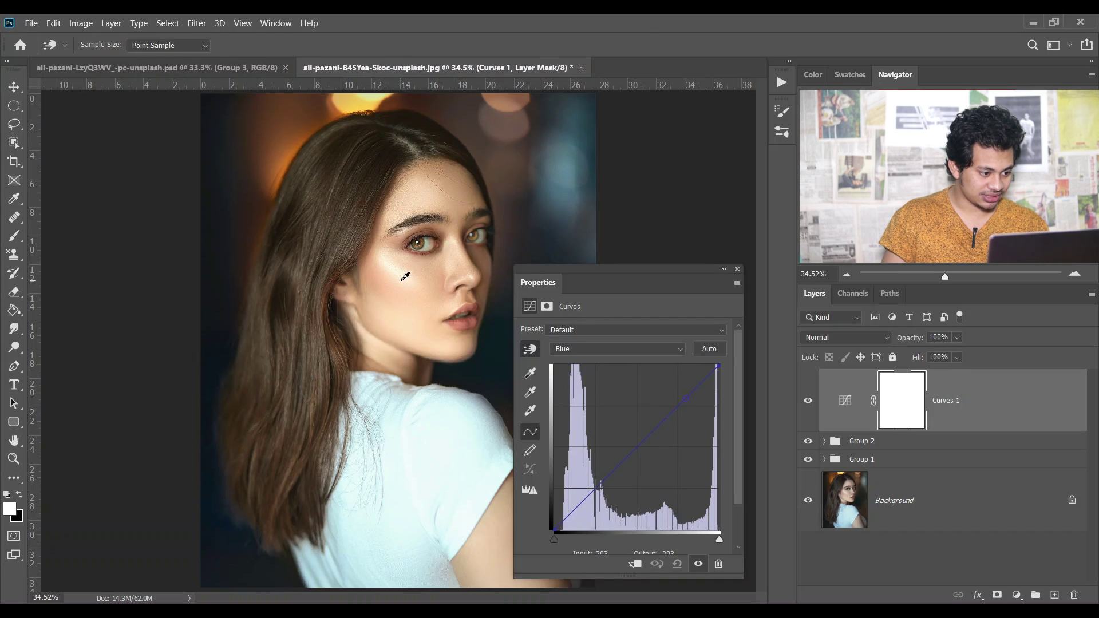
left_click(405, 277)
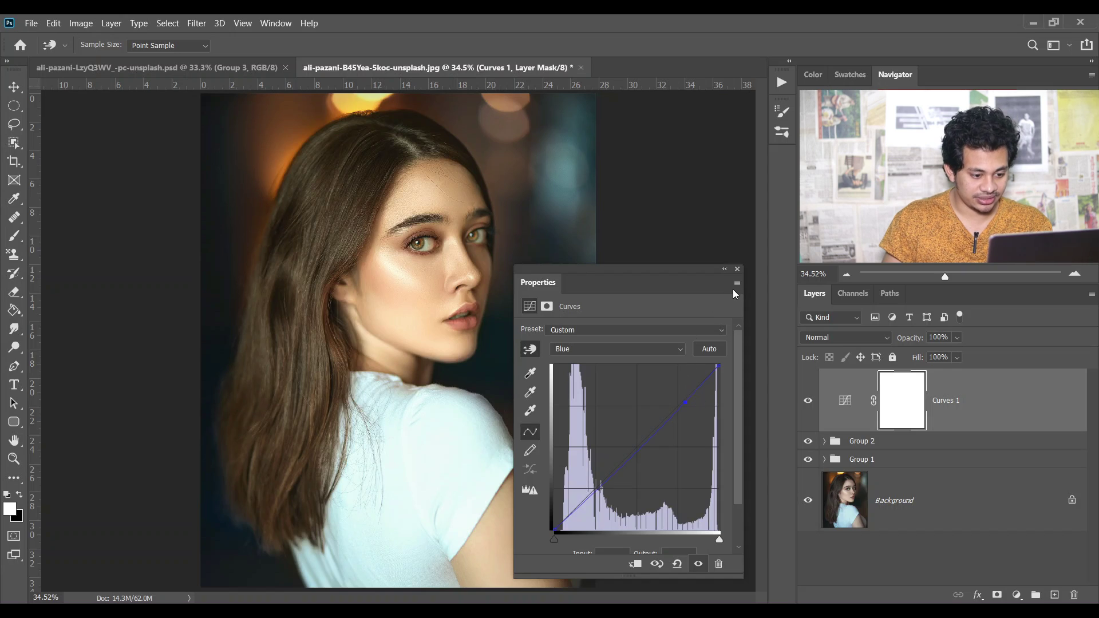
Slightly raise the Red curve of Curves 1 in the highlights to warm the skin, and close the adjustment's settings.
left_click(631, 347)
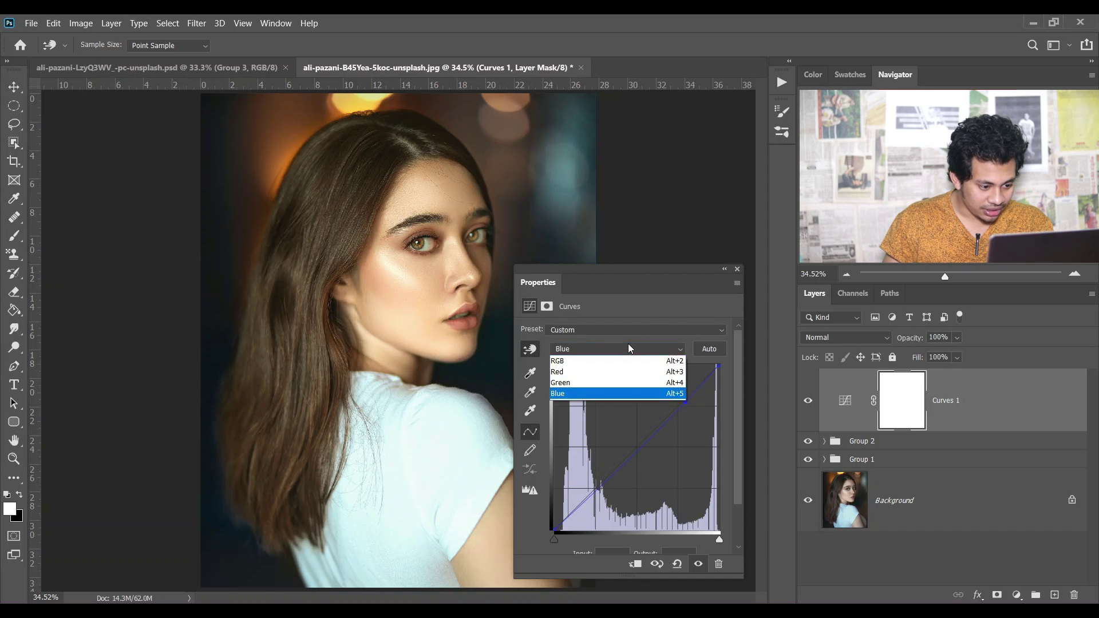
left_click(605, 371)
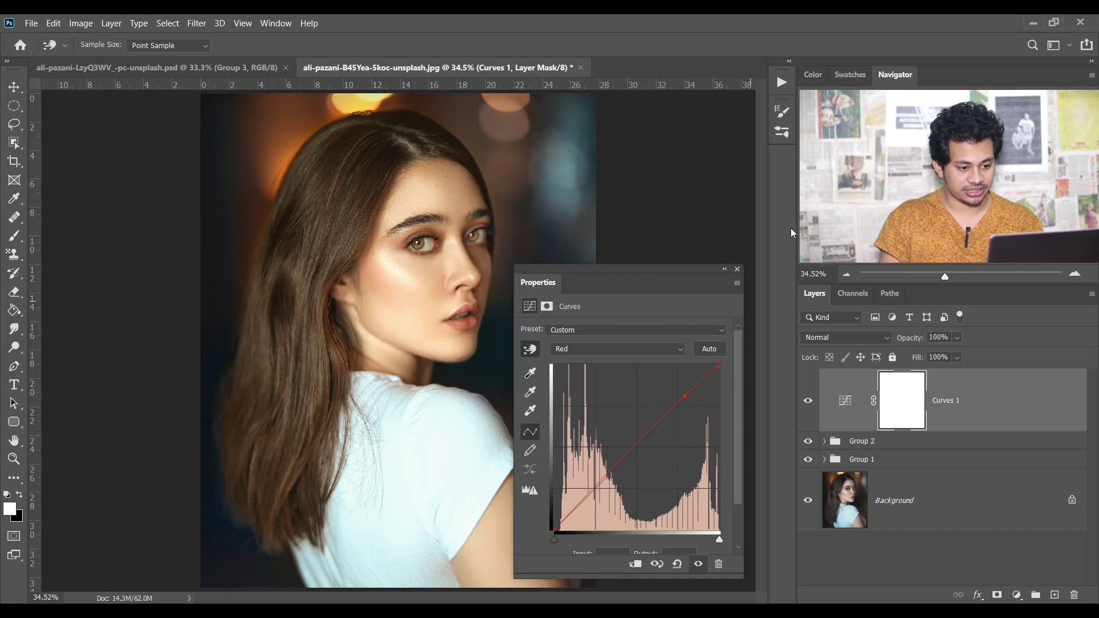
left_click(737, 270)
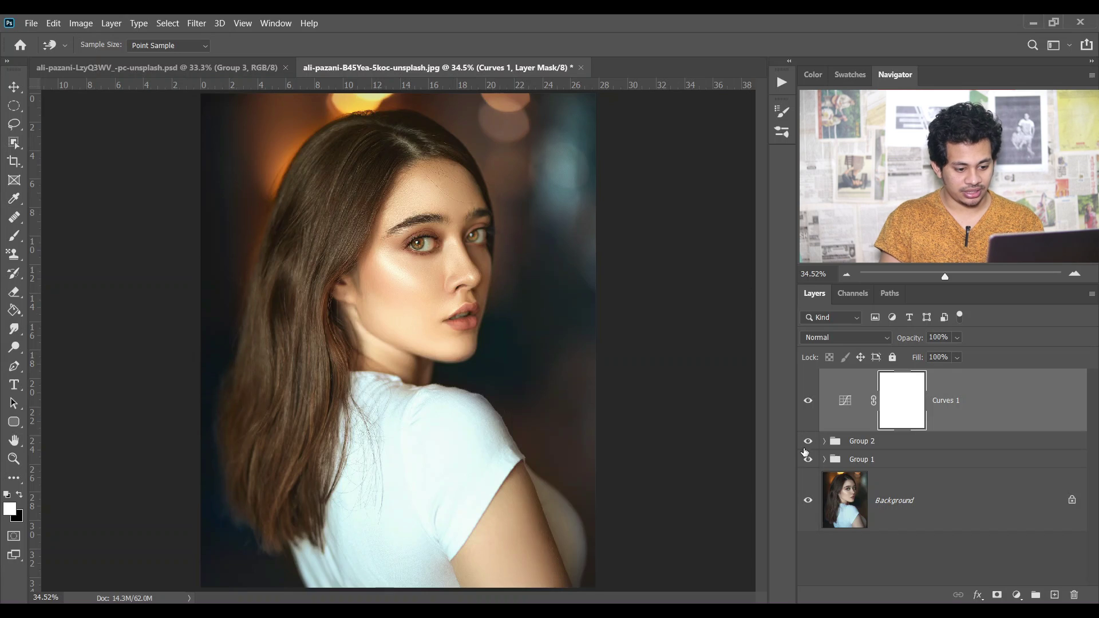
Replace the Curves 1 mask with a copy of Layer 1's mask from Group 1.
key("b")
left_click(825, 459)
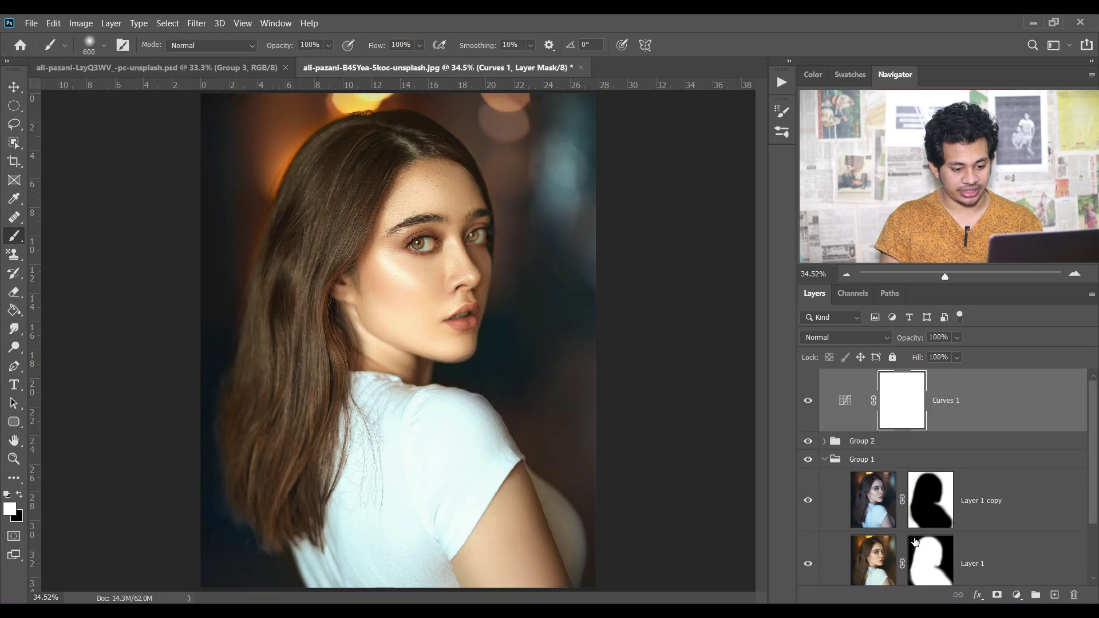
left_click_drag(928, 562, 913, 395)
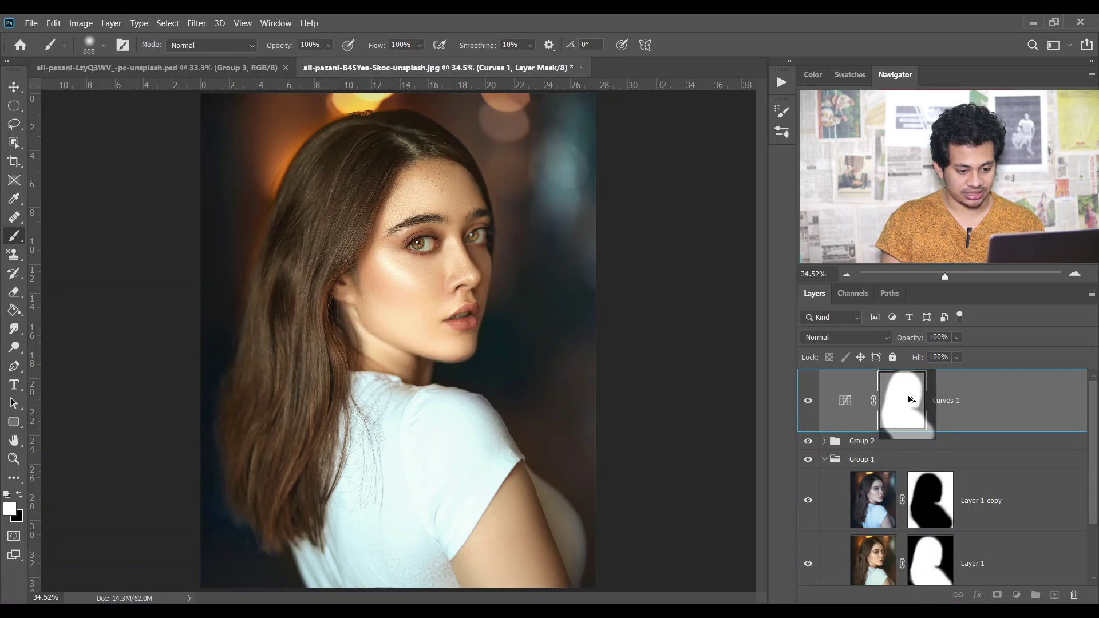
left_click(976, 410)
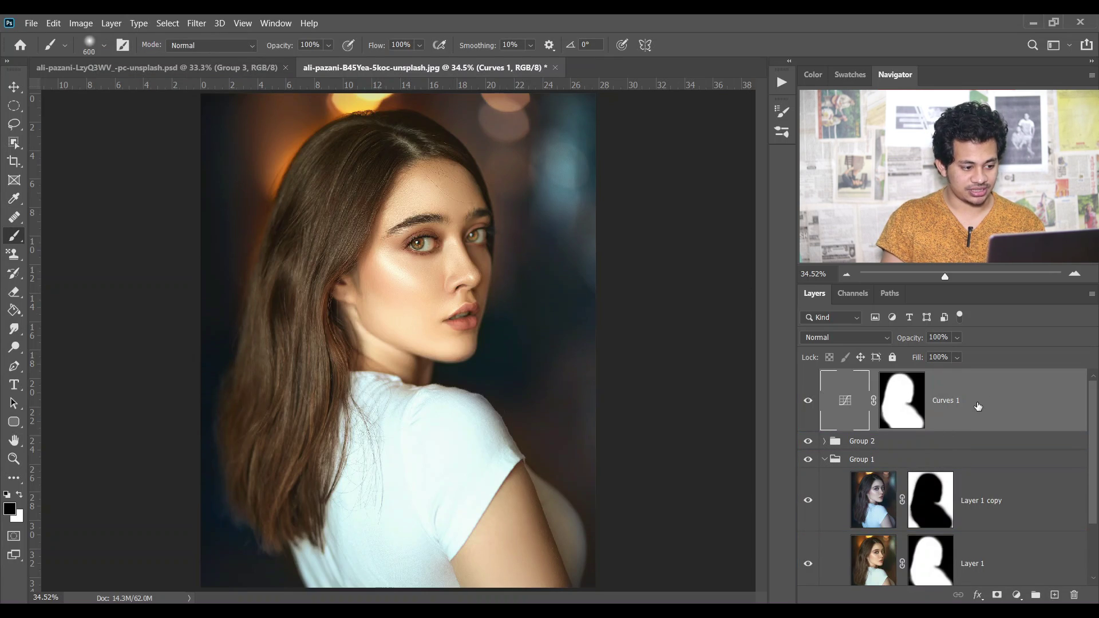
Compare the portrait with the Curves 1 adjustment hidden and shown.
left_click(808, 402)
left_click(808, 402)
left_click(808, 402)
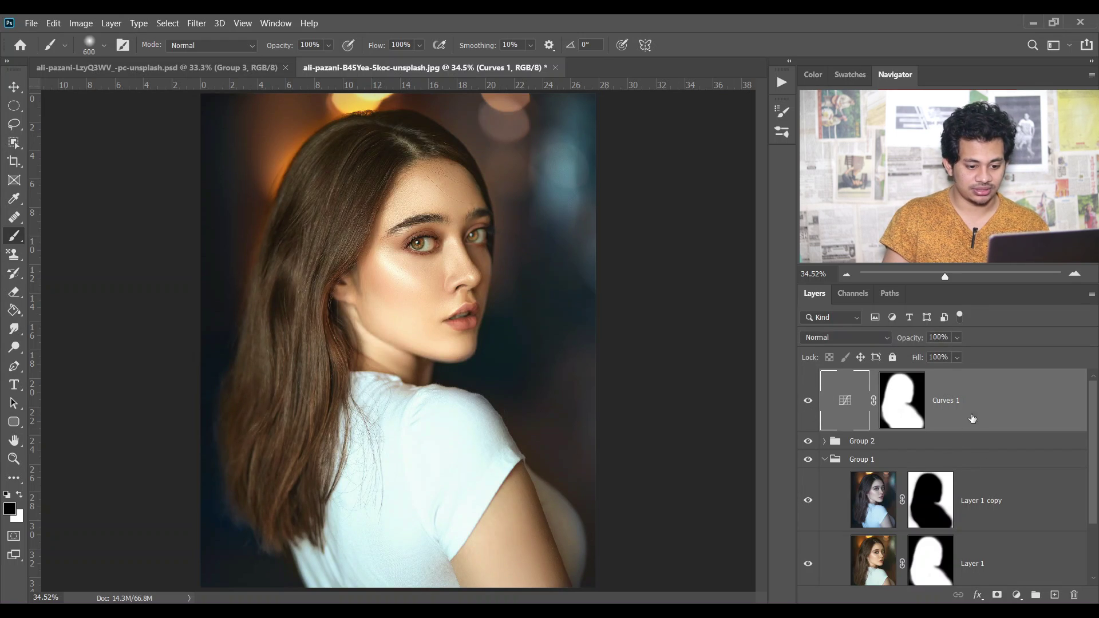
Add a second Curves adjustment layer above Curves 1 and replace its mask with an inverted copy of Curves 1's mask.
left_click(1017, 596)
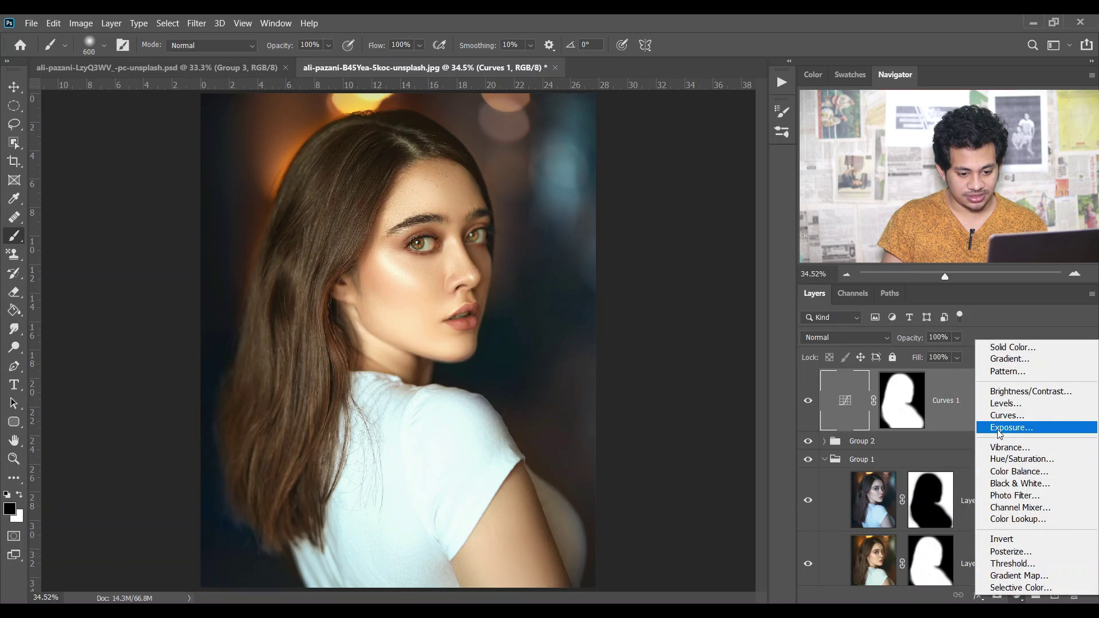
left_click(1008, 415)
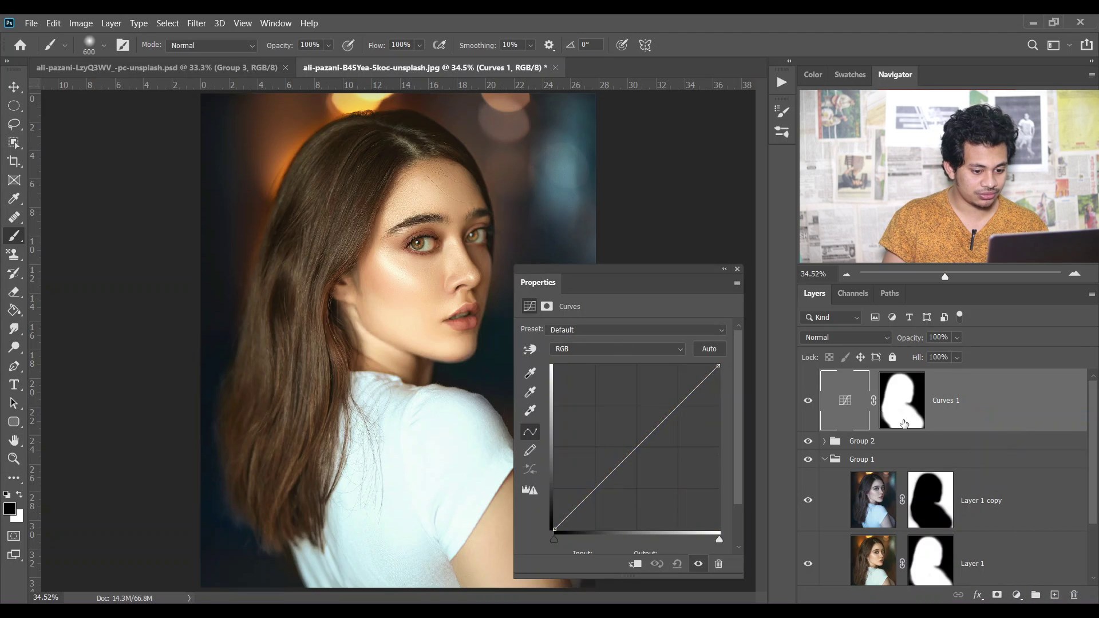
left_click_drag(911, 466, 901, 407)
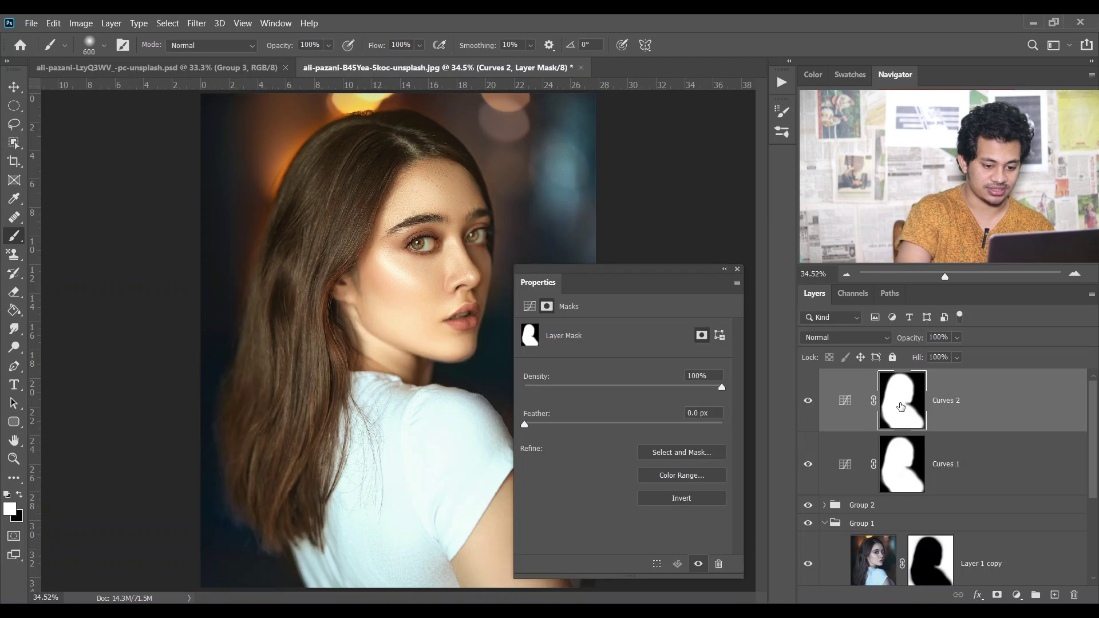
key("ctrl+i")
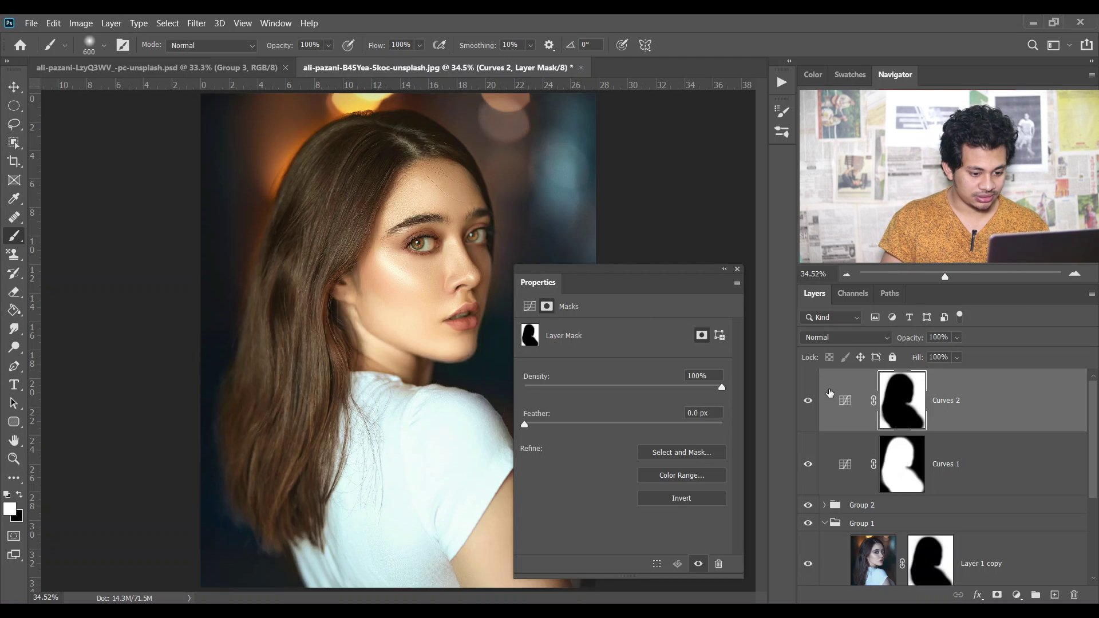
Slightly raise the Blue curve of Curves 2 at the dark tone sampled from the background beside the woman's face.
left_click(845, 401)
left_click(625, 351)
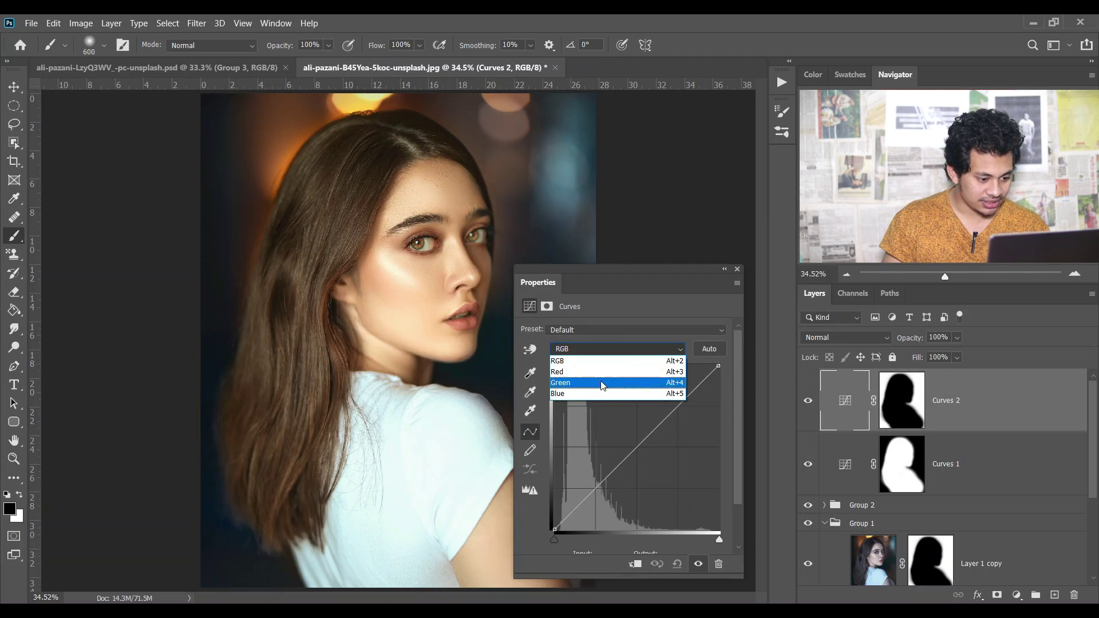
left_click(590, 393)
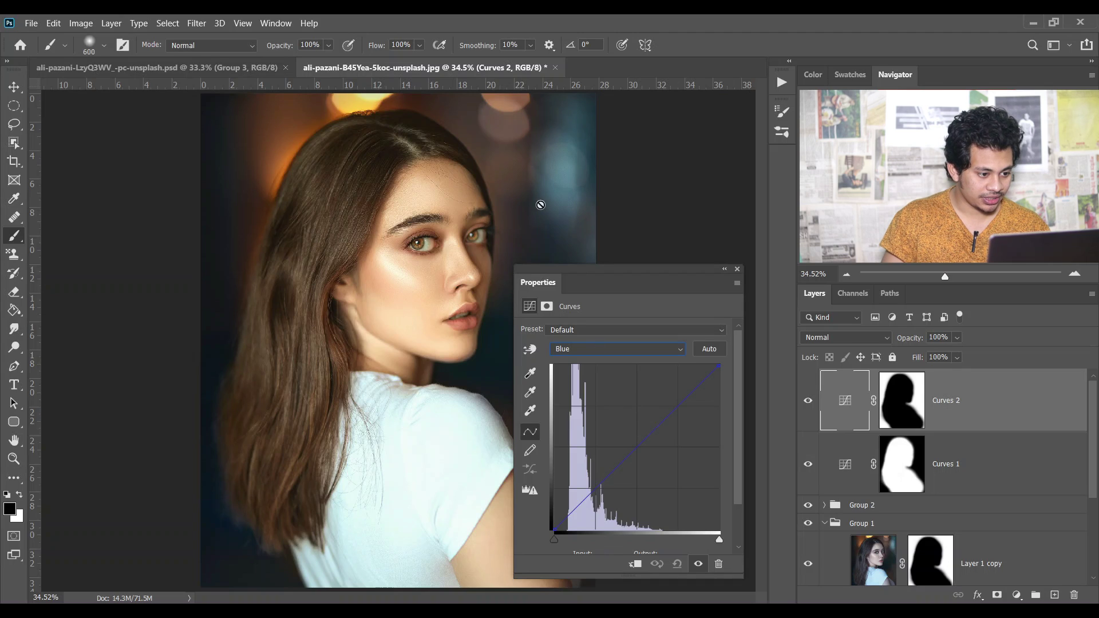
left_click(530, 350)
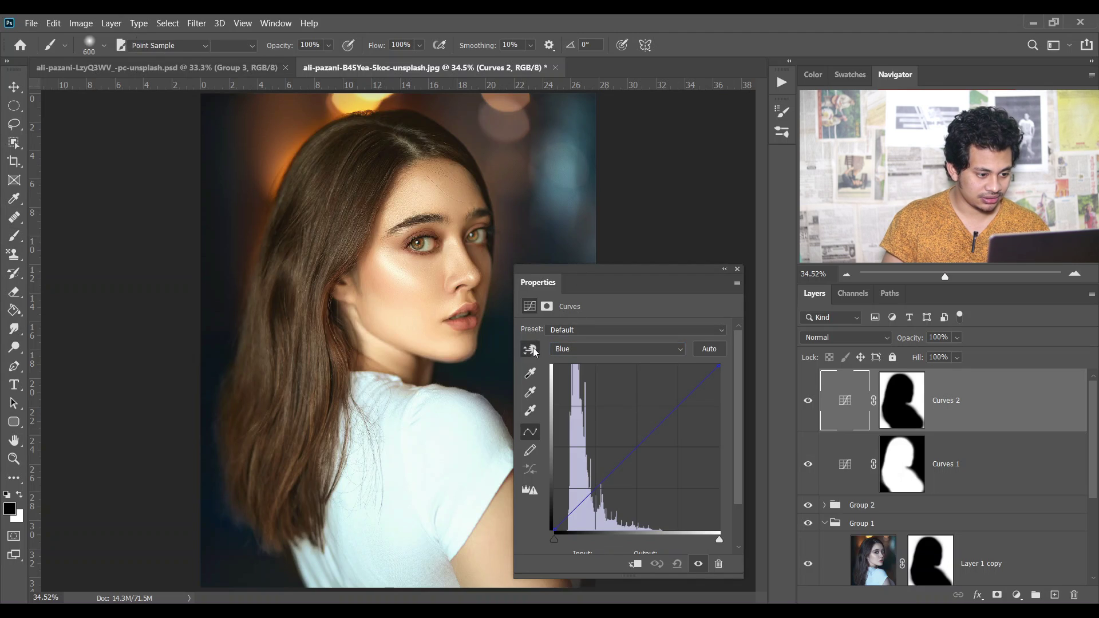
left_click(539, 225)
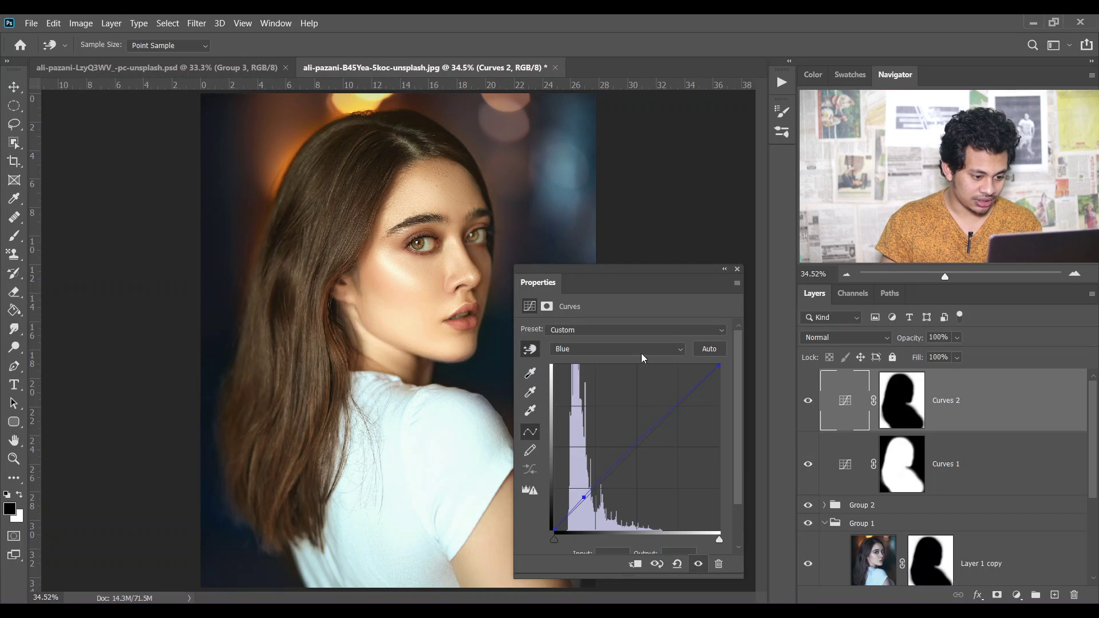
Slightly lower the Red curve of Curves 2 in the dark tones, and compare the adjustment hidden and shown.
left_click(661, 350)
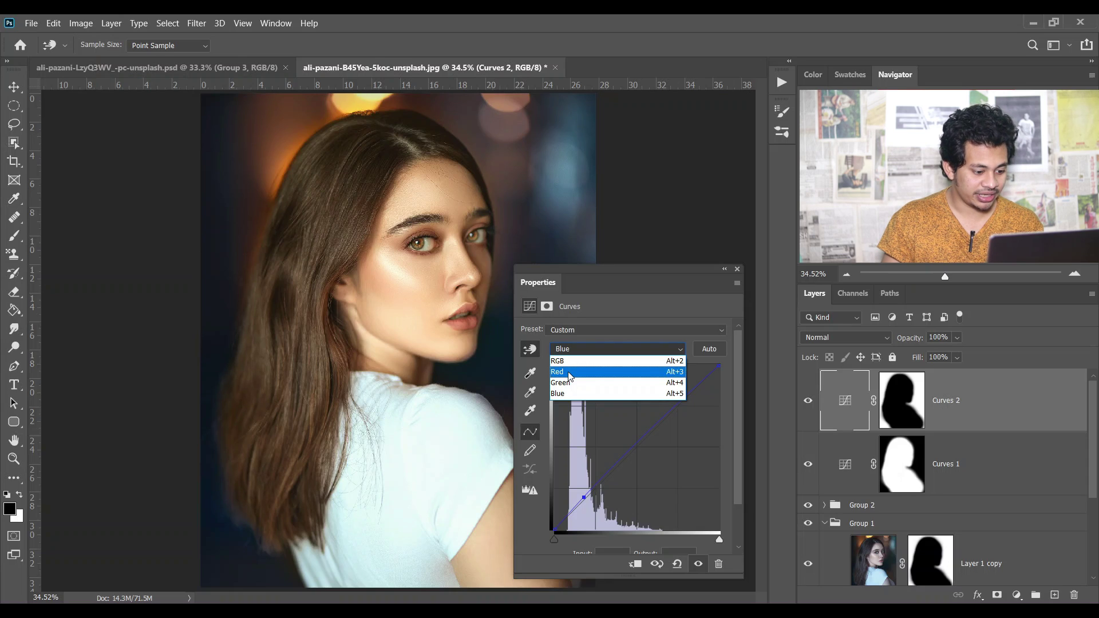
left_click(570, 374)
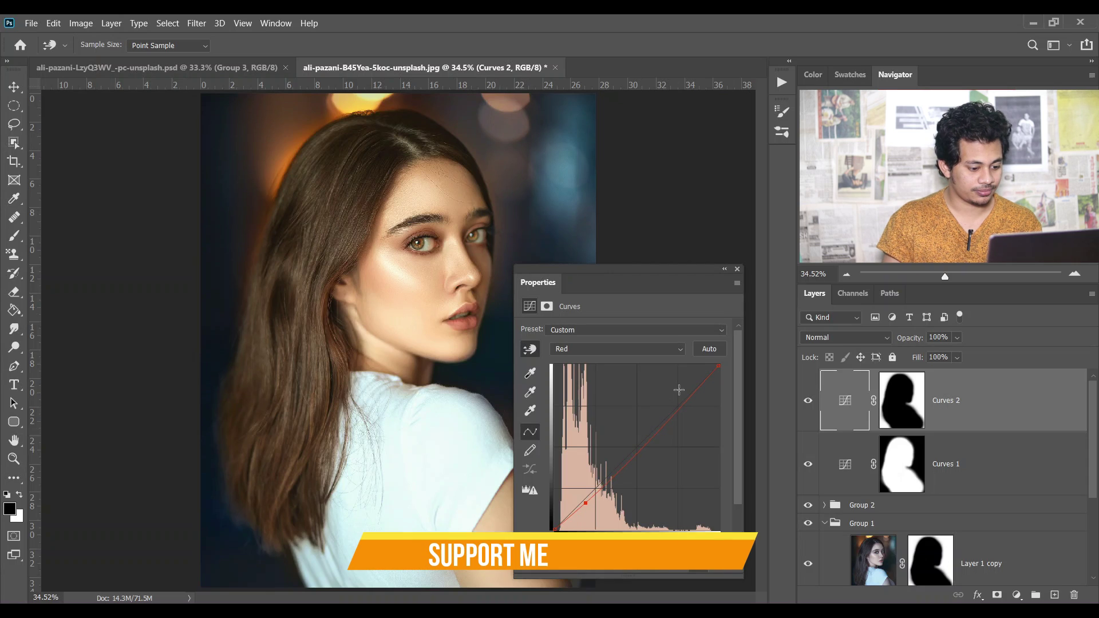
left_click(737, 270)
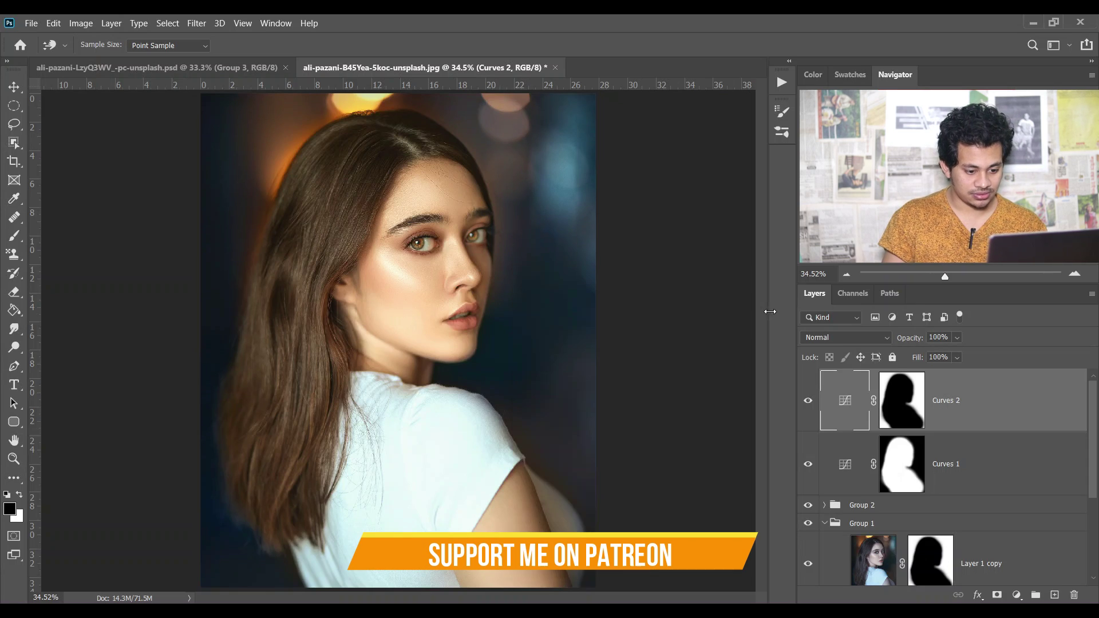
left_click(810, 403)
left_click(809, 403)
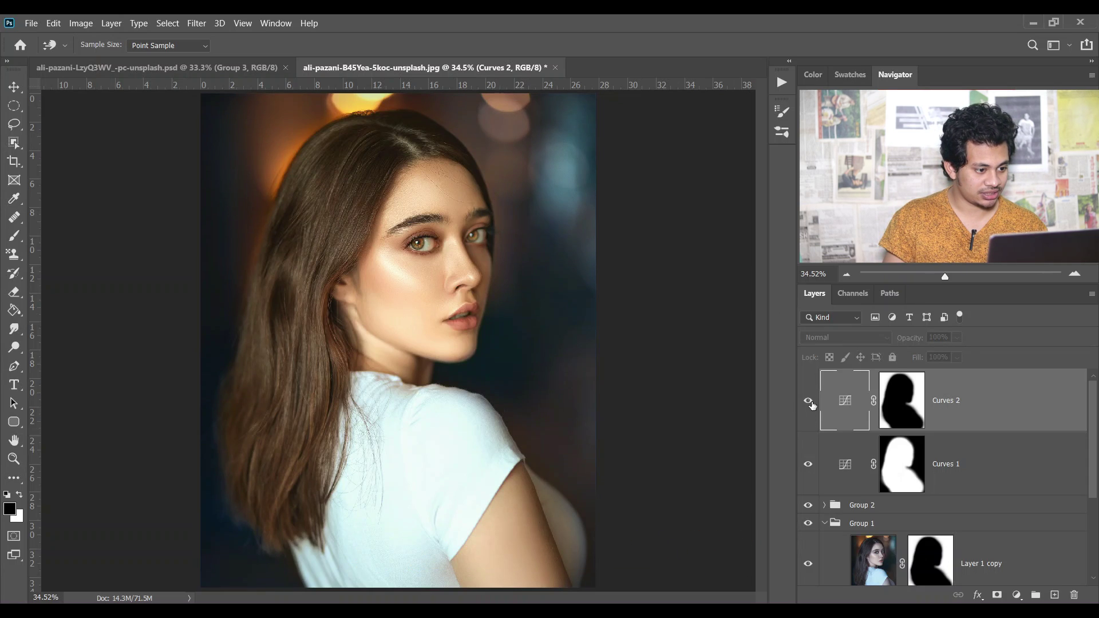
Compare the portrait with Curves 2 hidden and shown, and group Curves 1 and Curves 2 together.
left_click(809, 403)
left_click(809, 402)
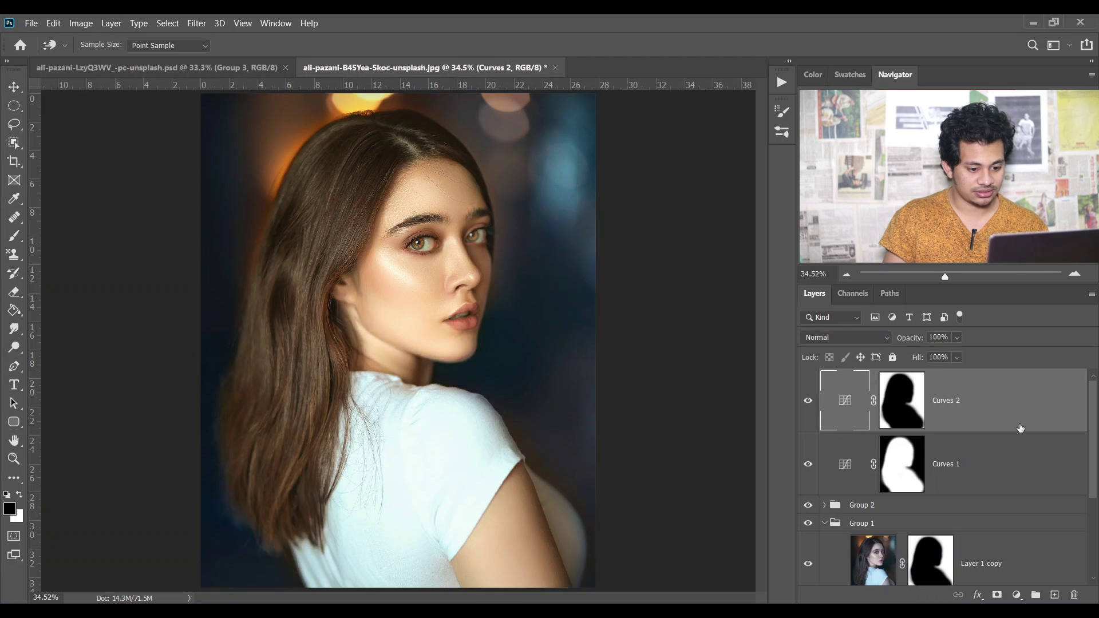
left_click(976, 457, "shift")
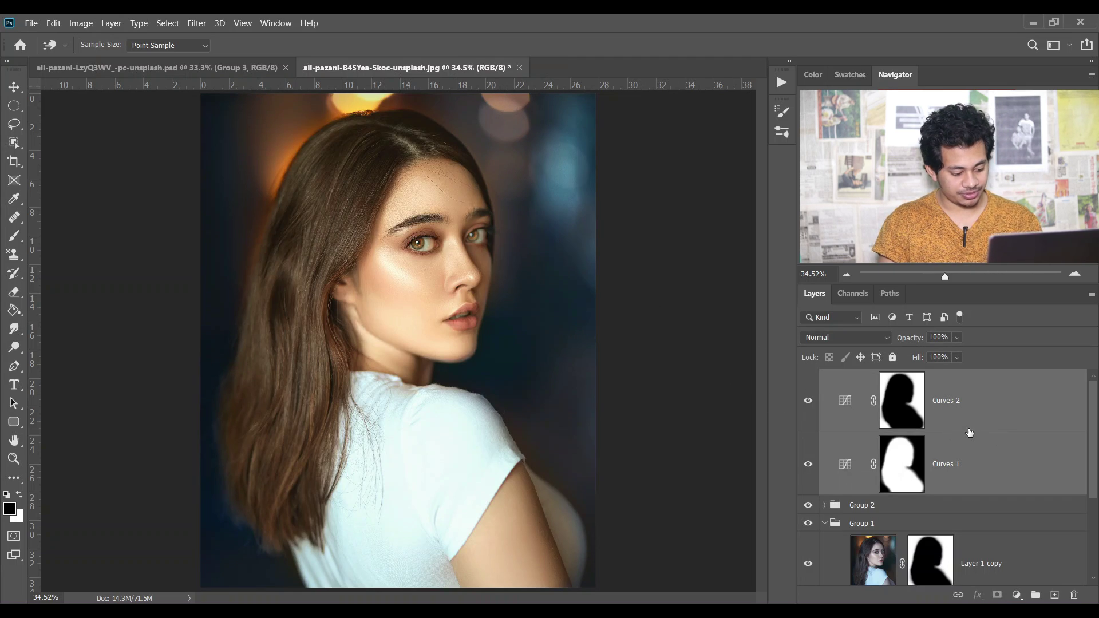
key("ctrl+g")
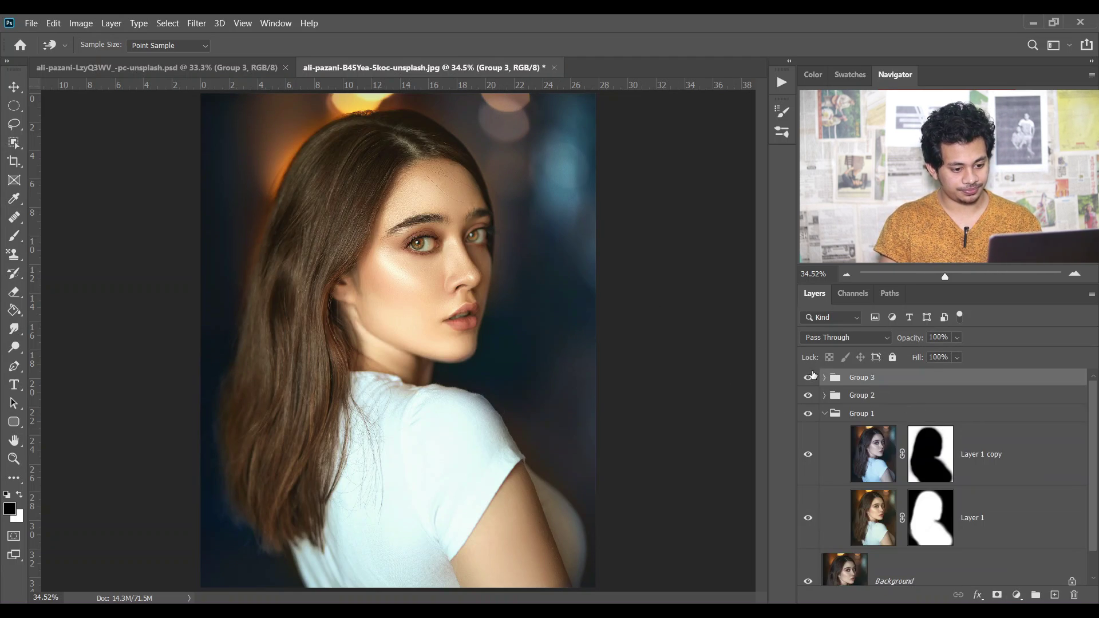
Add a Hue/Saturation adjustment layer above Group 3 and replace its mask with a copy of Layer 1's mask.
left_click(1015, 595)
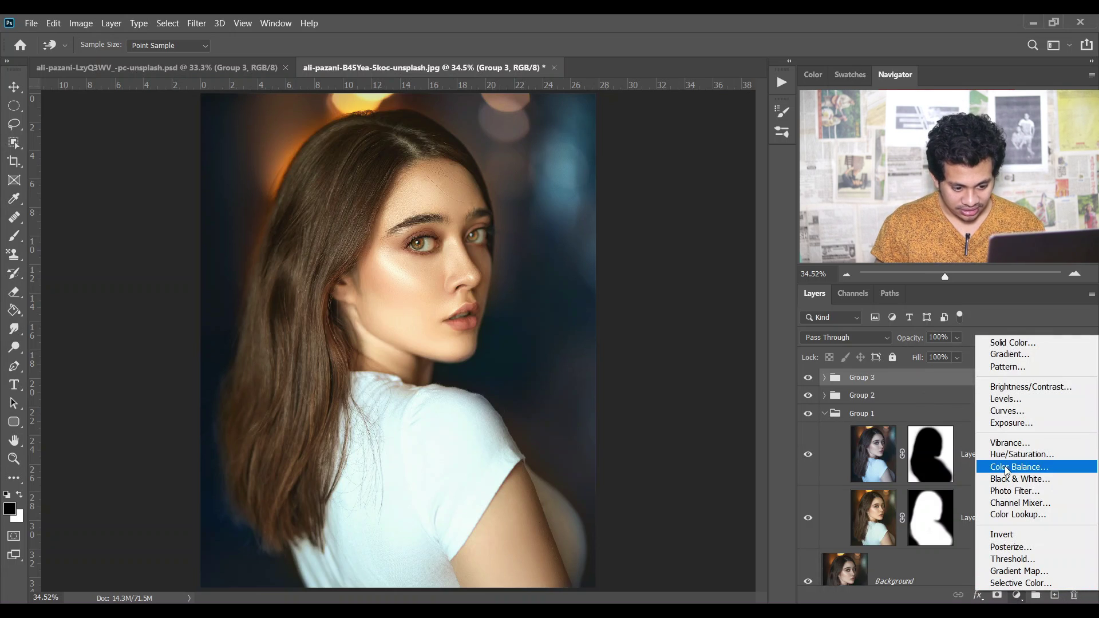
left_click(1029, 455)
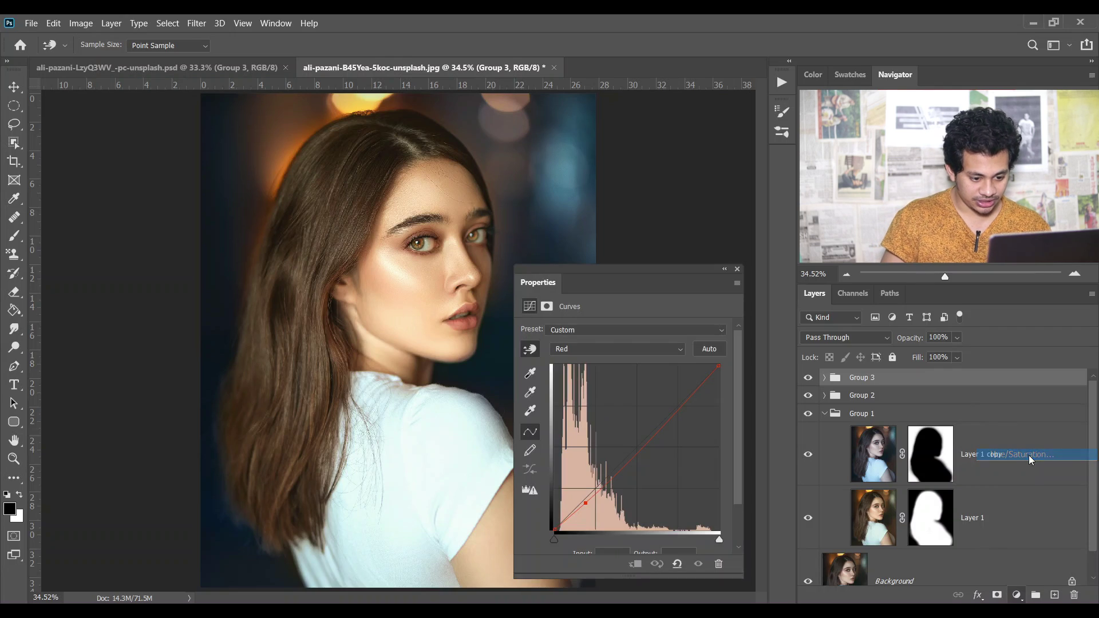
key("b")
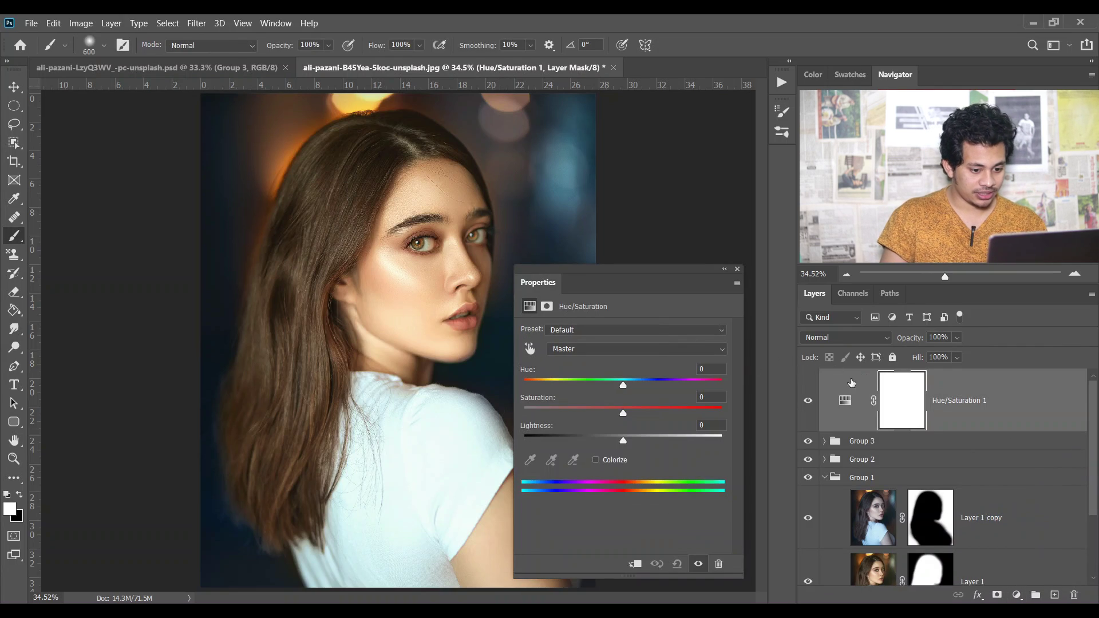
left_click_drag(940, 567, 919, 402)
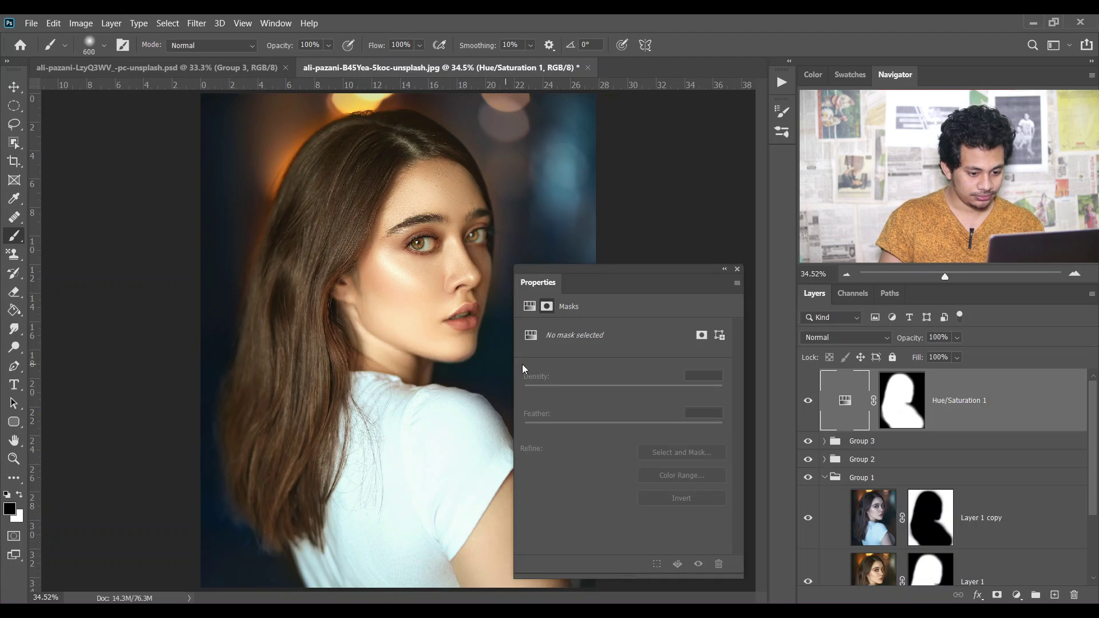
Set the woman's Hue/Saturation adjustment to Hue -3 and Saturation +12, and compare it hidden and shown.
left_click(845, 401)
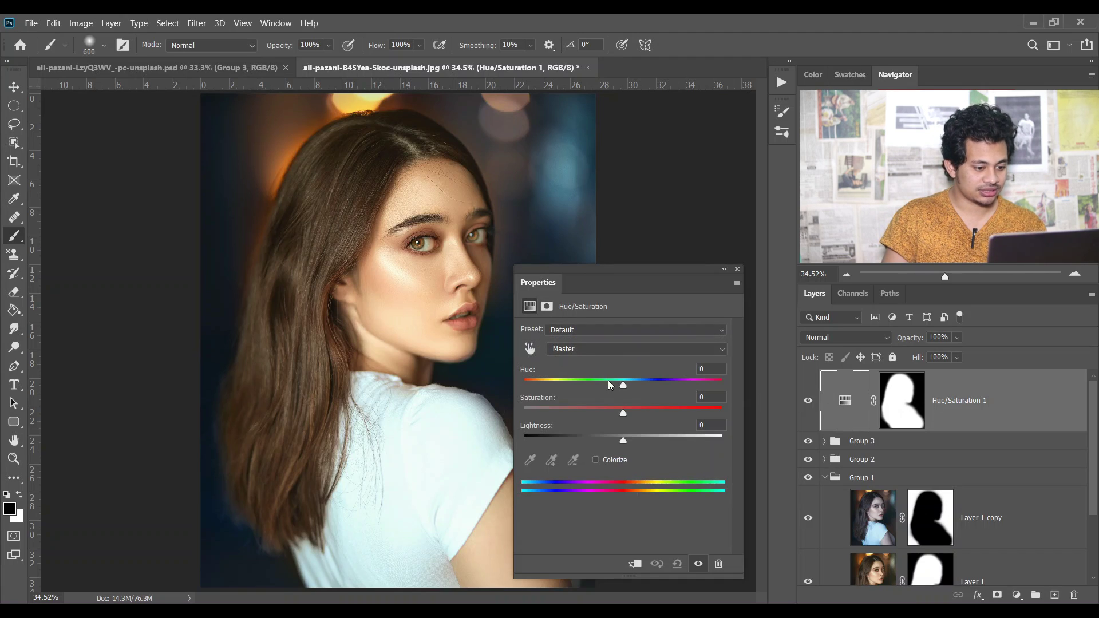
left_click(629, 411)
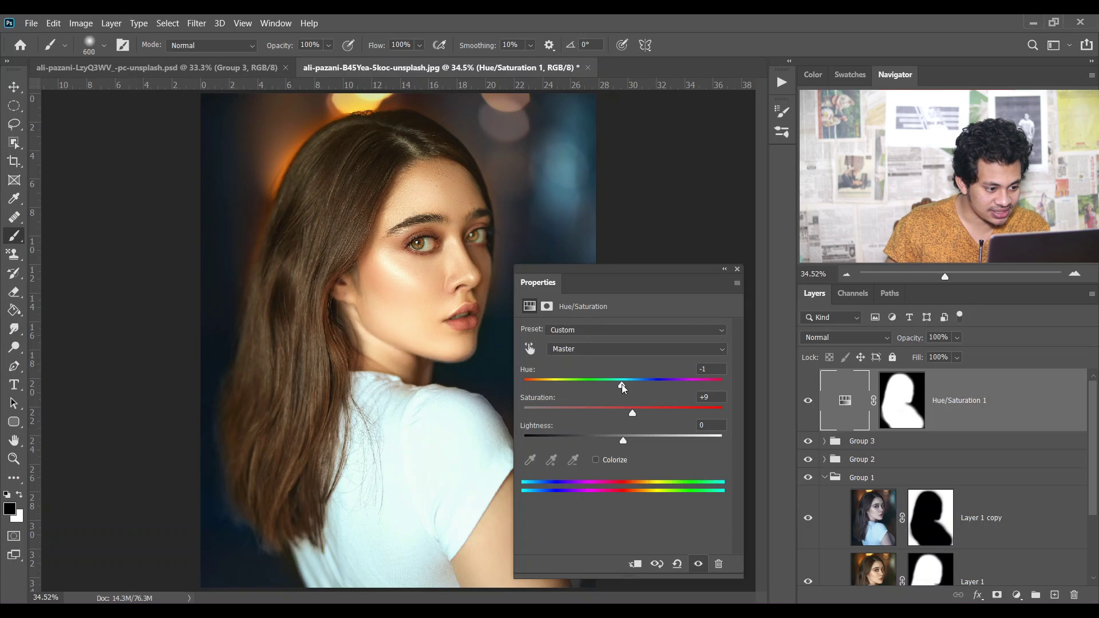
left_click_drag(621, 384, 620, 383)
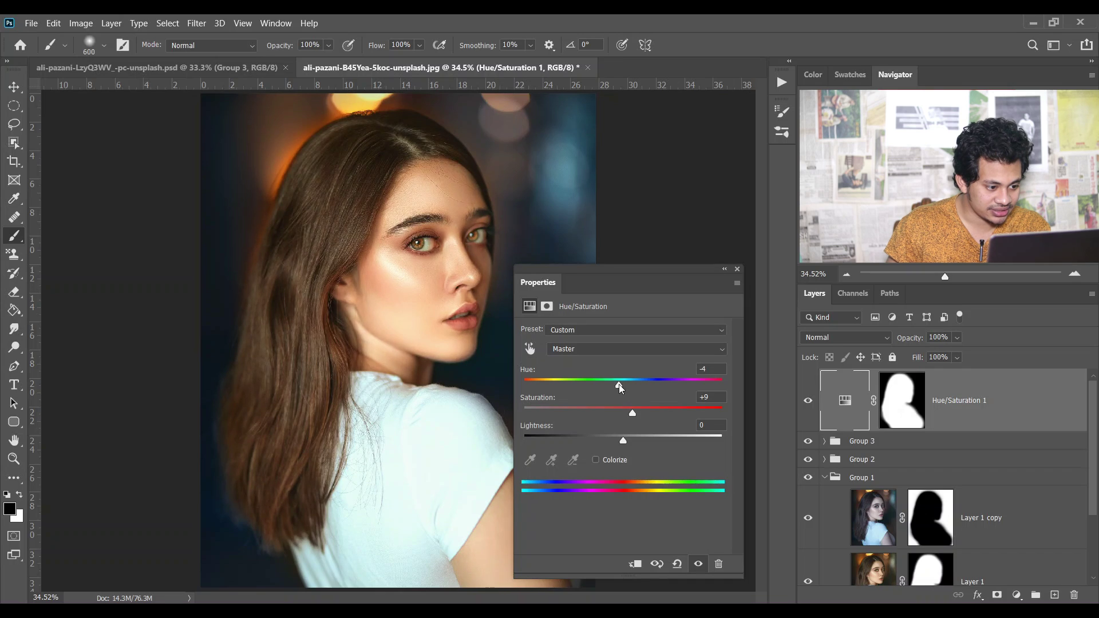
left_click(709, 370)
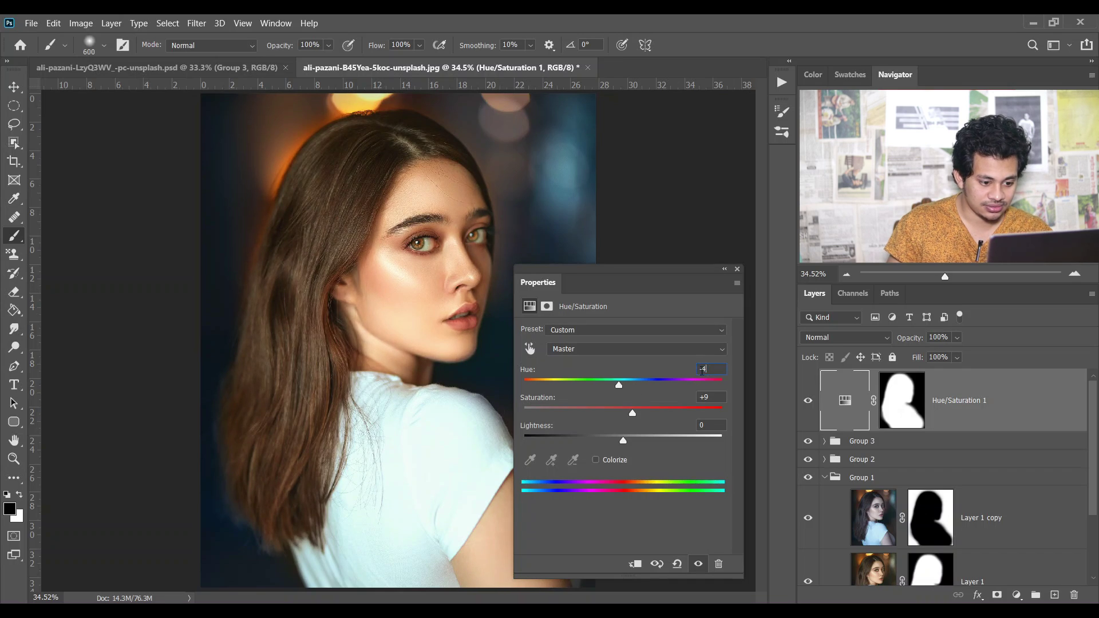
key("Up")
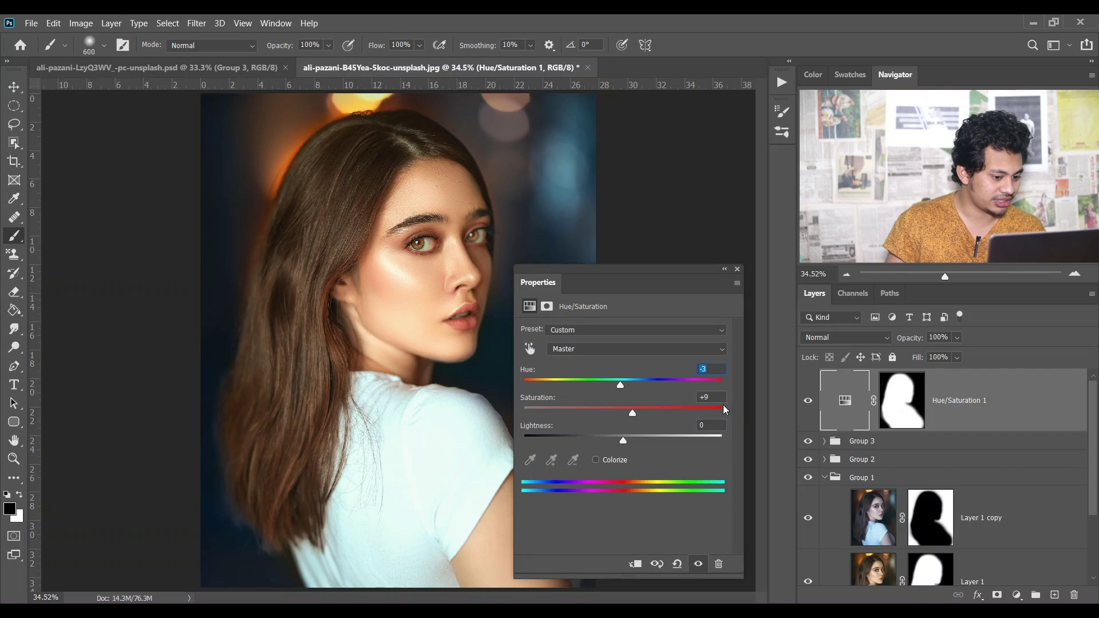
left_click(637, 411)
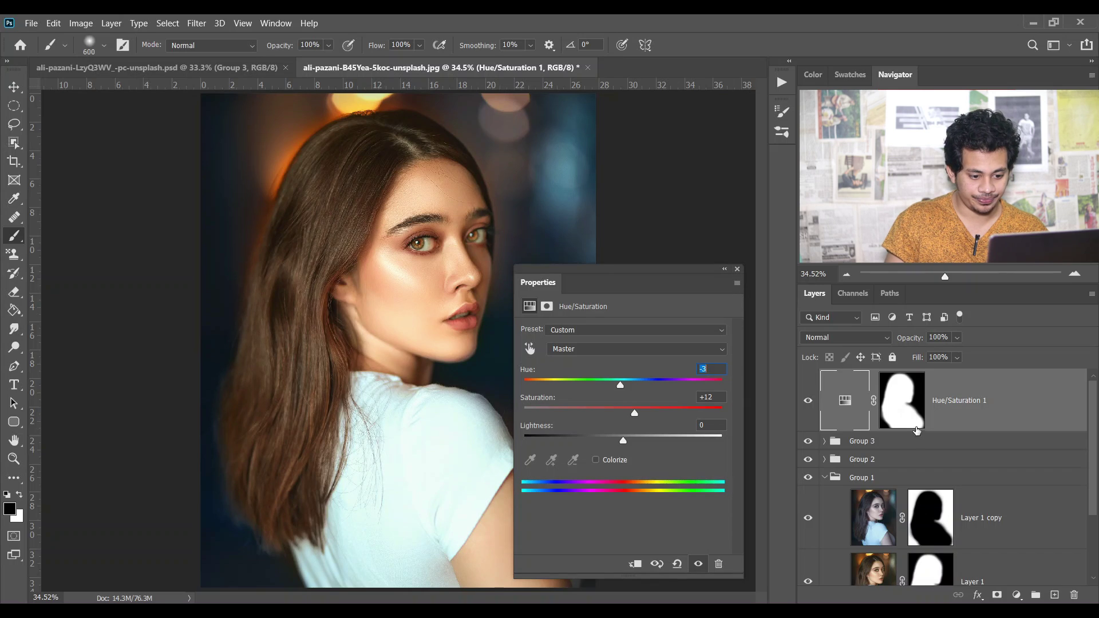
left_click(809, 401)
left_click(809, 402)
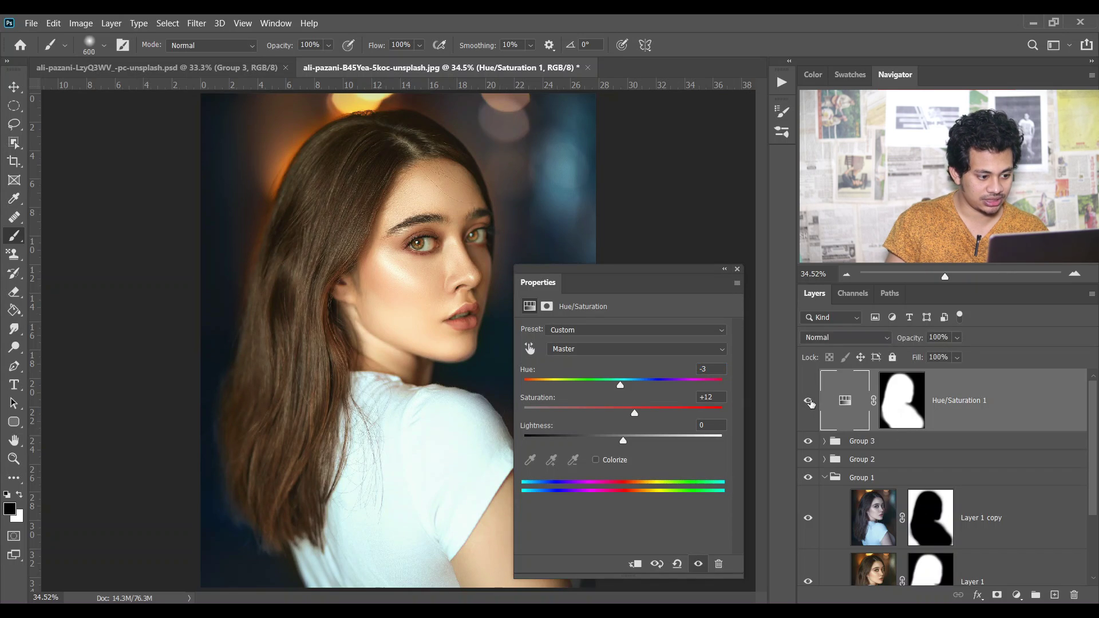
left_click(809, 401)
left_click(809, 401)
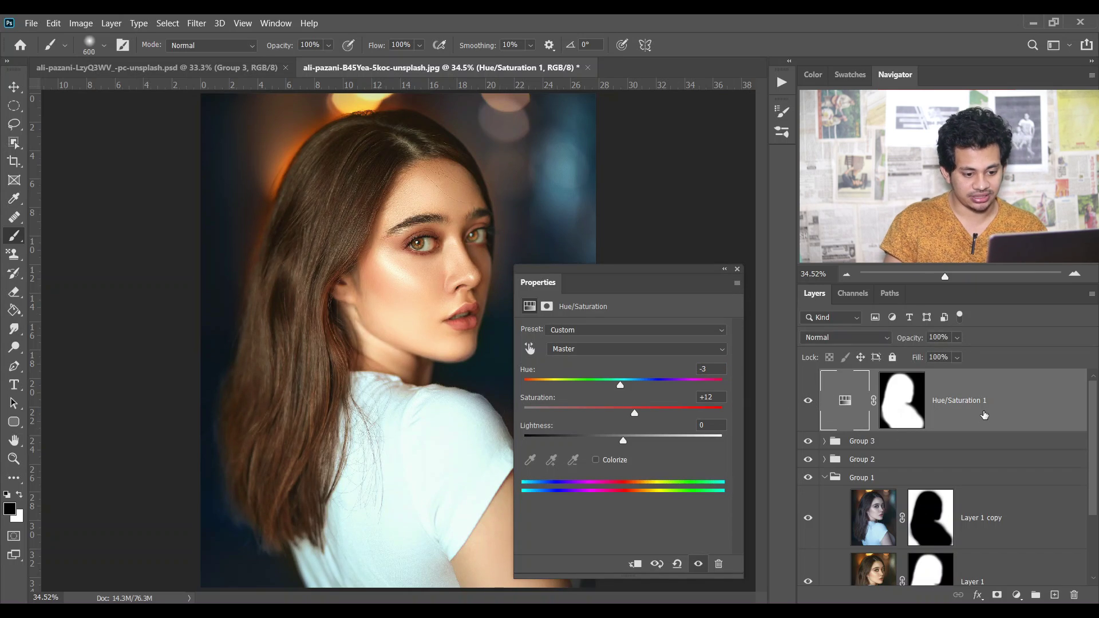
Add a second Hue/Saturation adjustment layer and replace its mask with an inverted copy of Hue/Saturation 1's mask.
left_click(1017, 596)
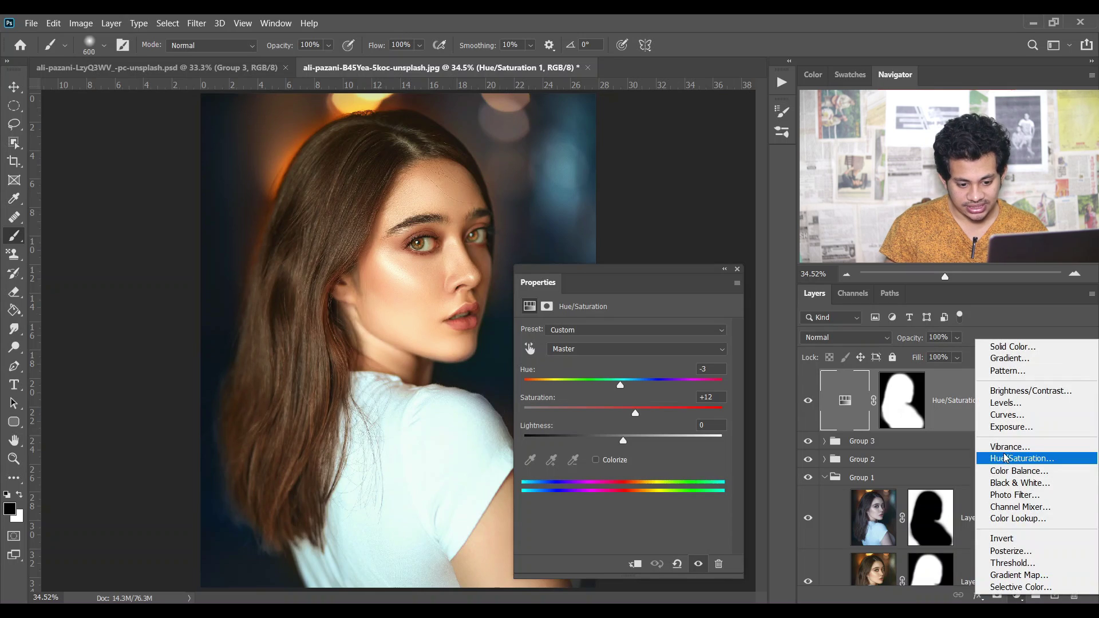
left_click(1029, 461)
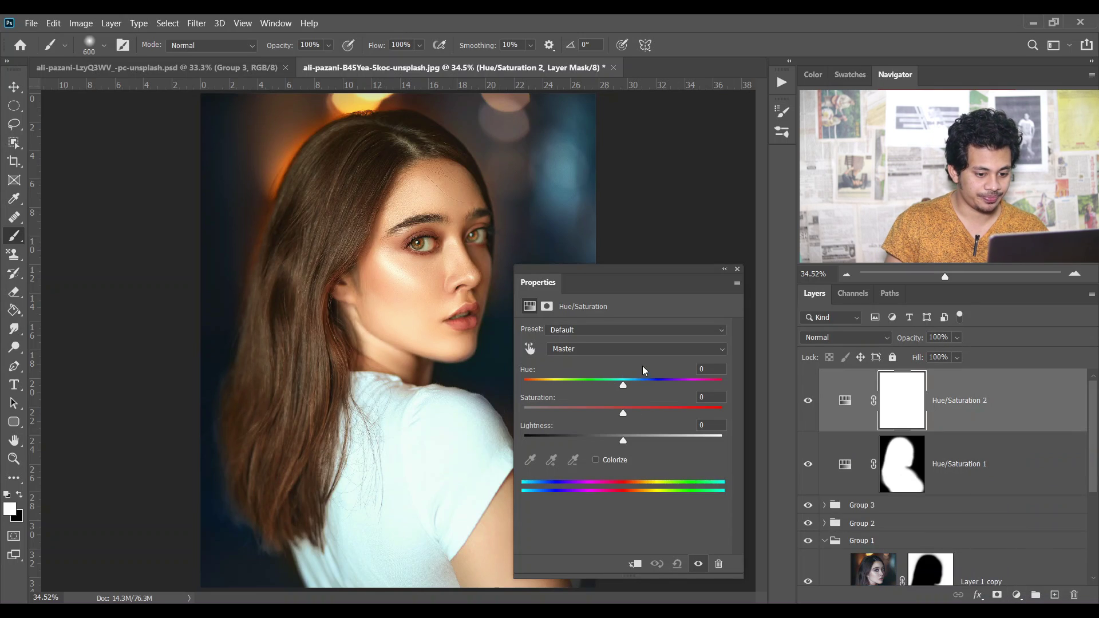
left_click_drag(906, 471, 903, 409)
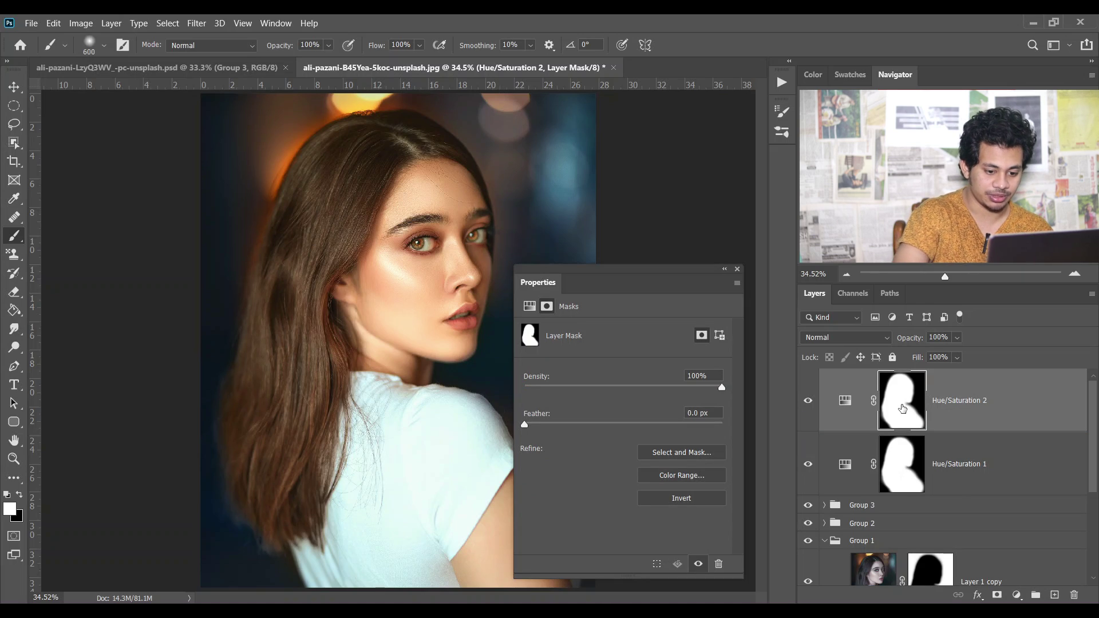
key("ctrl+i")
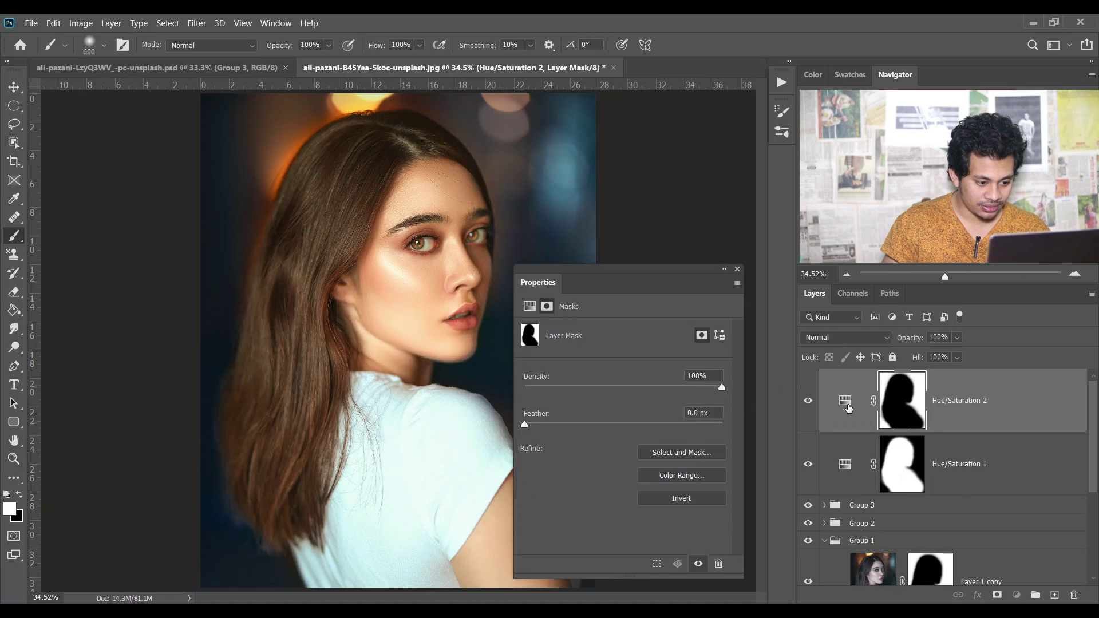
Set the background's Hue/Saturation 2 adjustment to Saturation -22 and Lightness -6, and close its properties.
left_click(846, 403)
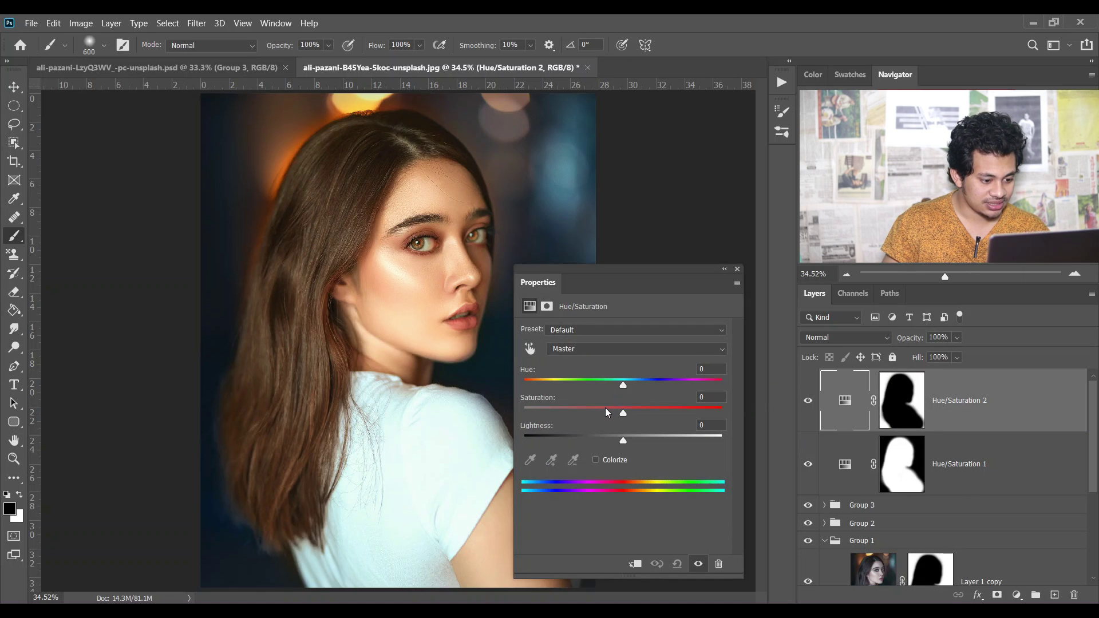
left_click_drag(606, 407, 602, 408)
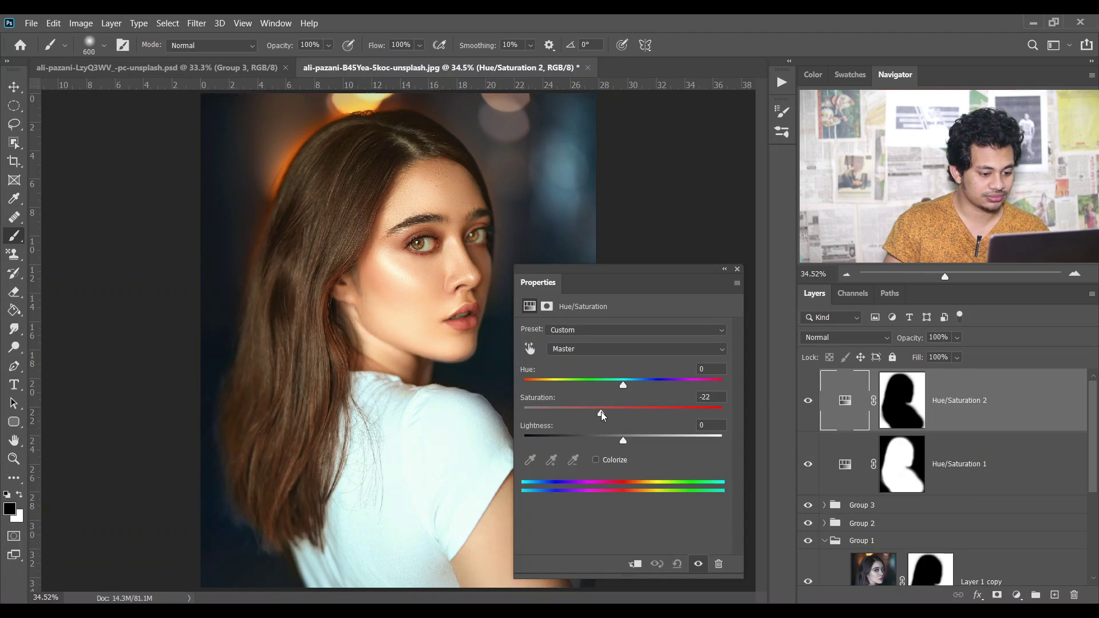
left_click_drag(621, 438, 617, 439)
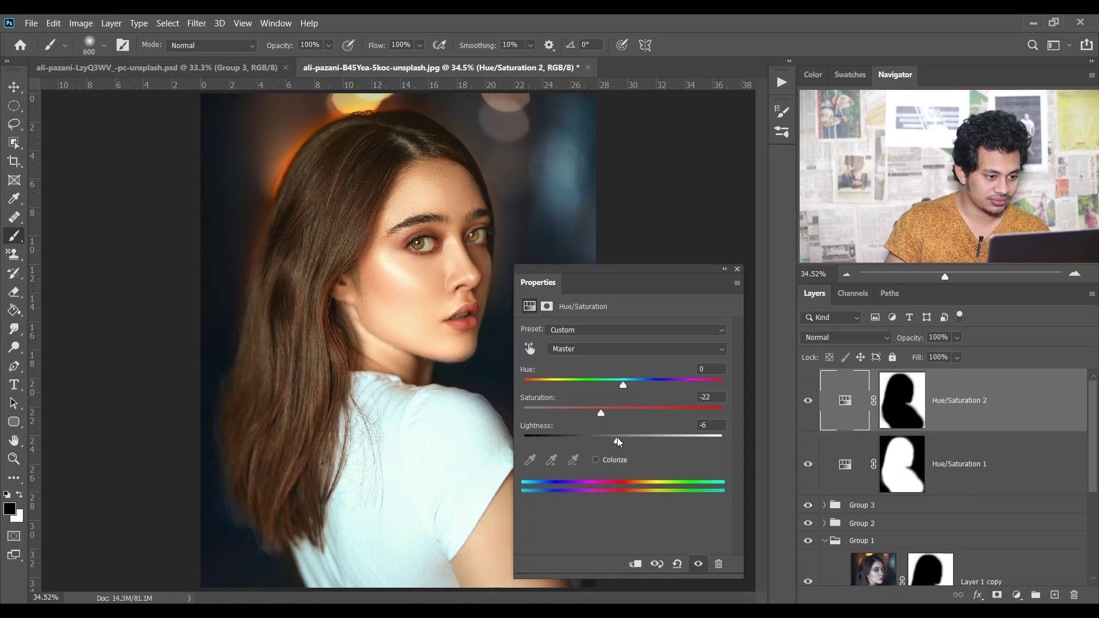
left_click(737, 269)
Group the two Hue/Saturation layers together and compare the portrait with the new group hidden and shown.
left_click(974, 454, "shift")
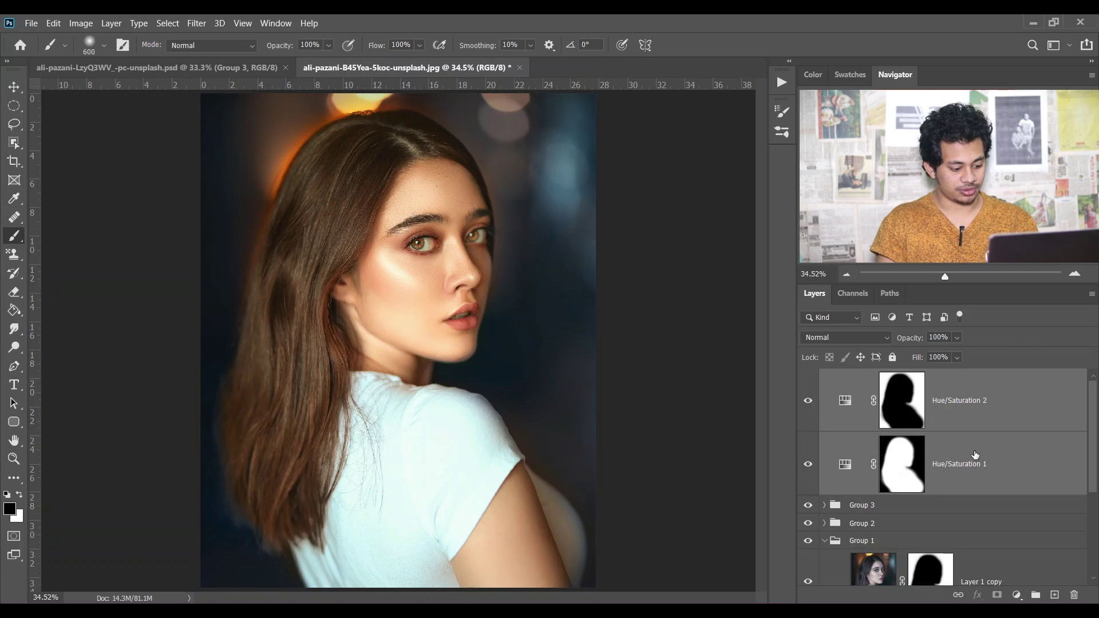
key("ctrl+g")
left_click(808, 378)
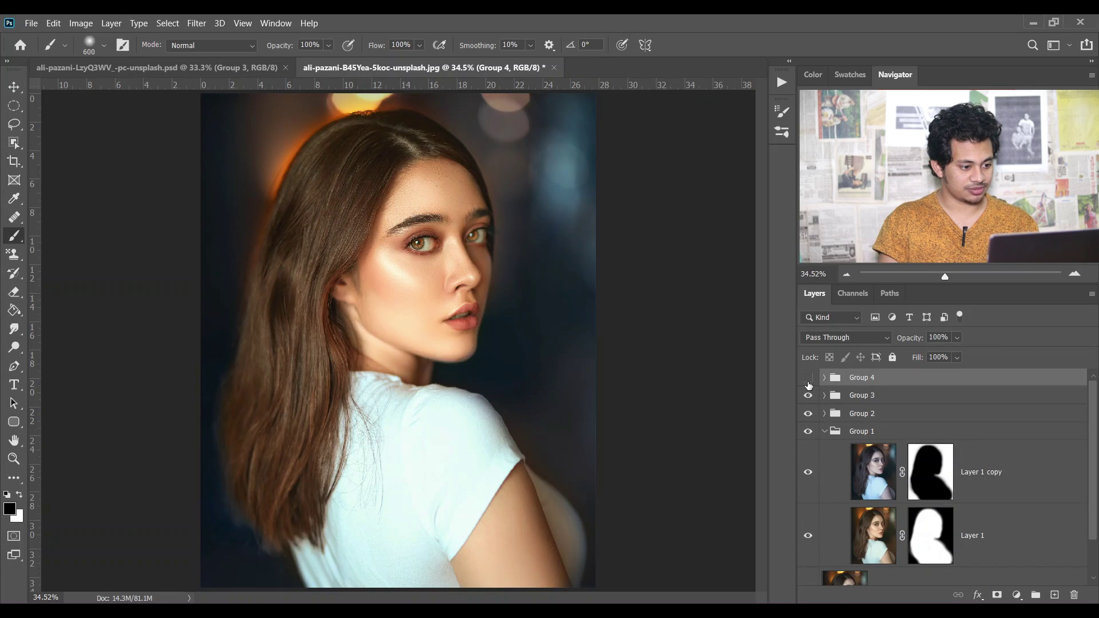
left_click(808, 378)
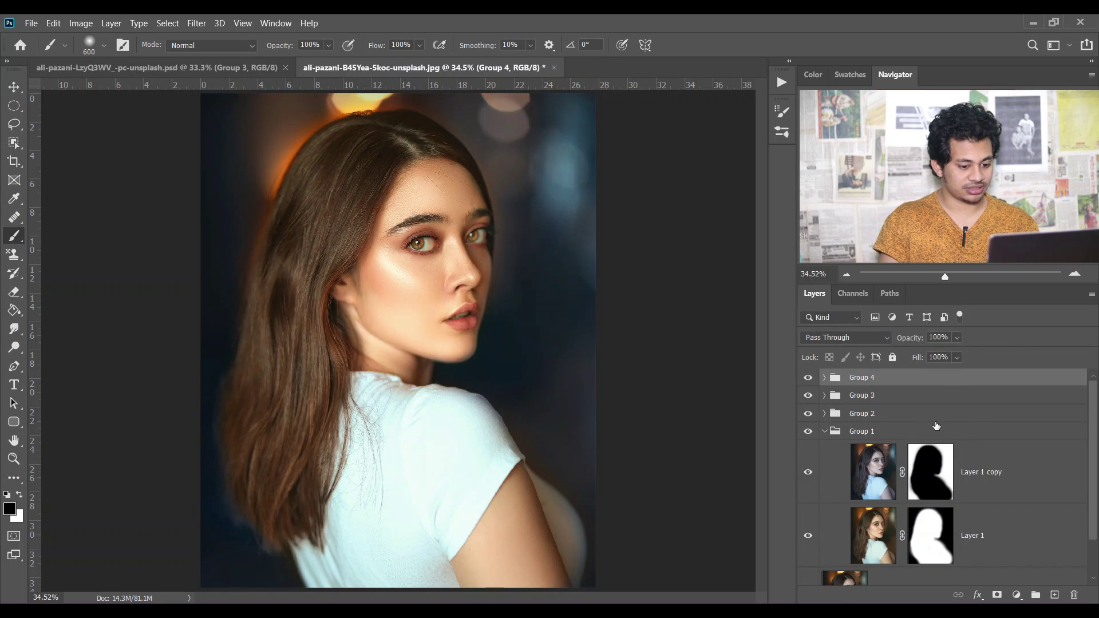
Collapse Group 1 and repeatedly compare the original Background layer alone with the fully graded portrait.
left_click(824, 431)
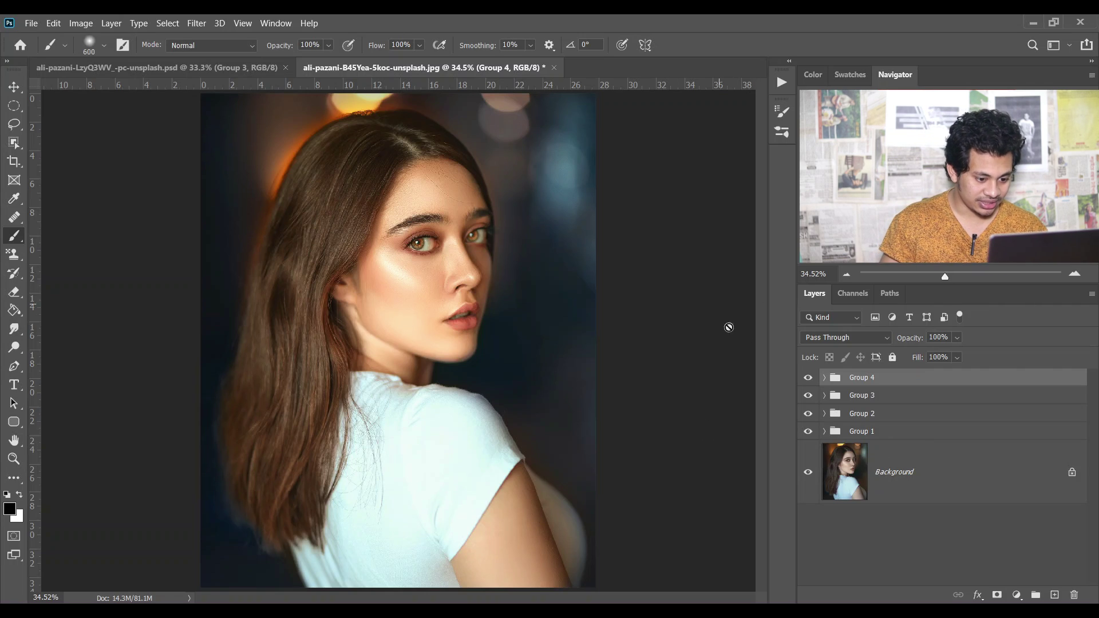
left_click(809, 471, "alt")
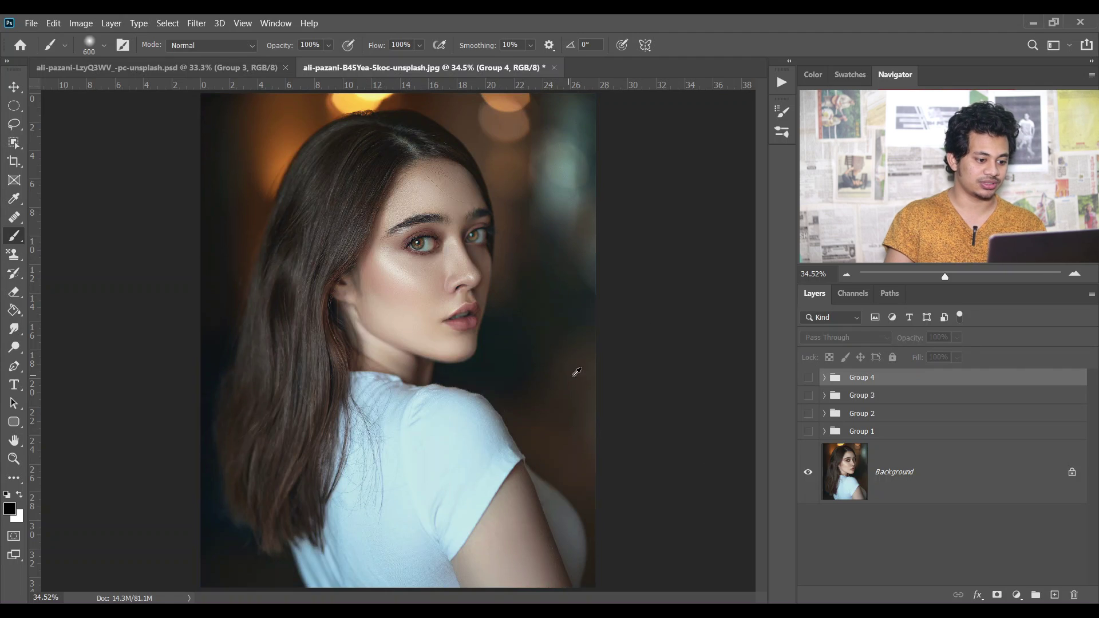
left_click(809, 472, "alt")
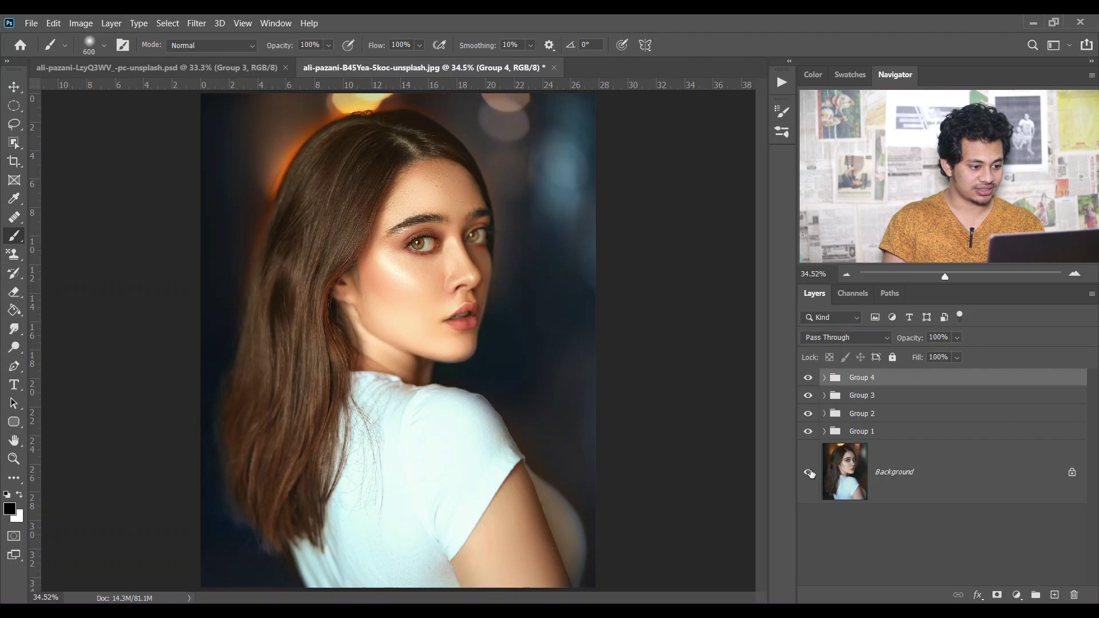
left_click(809, 472, "alt")
left_click(809, 472, "alt")
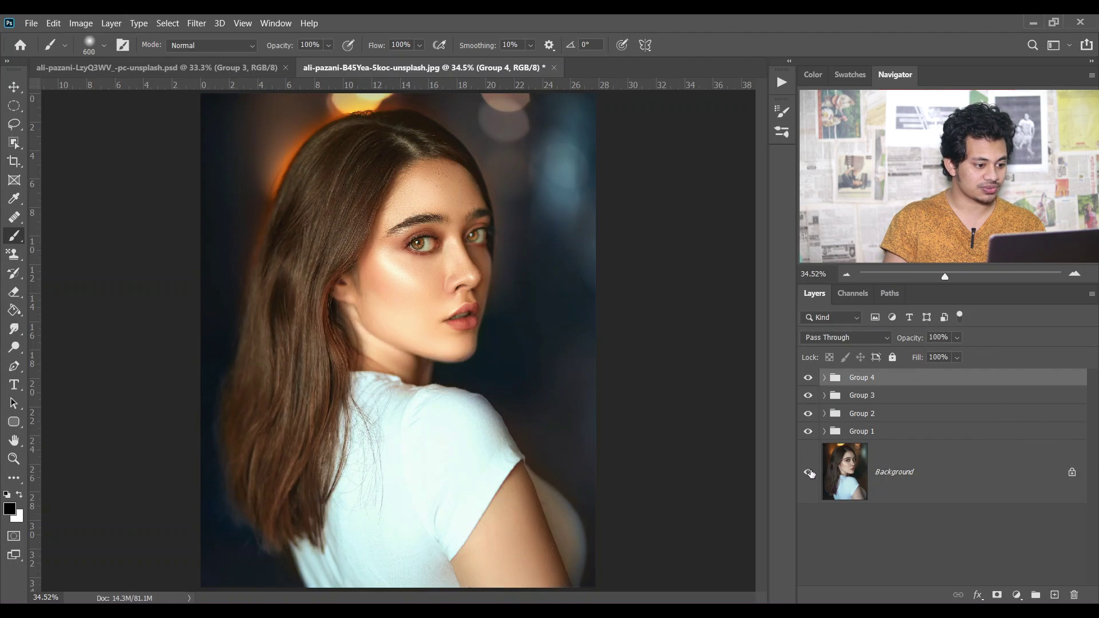
left_click(809, 472, "alt")
left_click(809, 472, "alt")
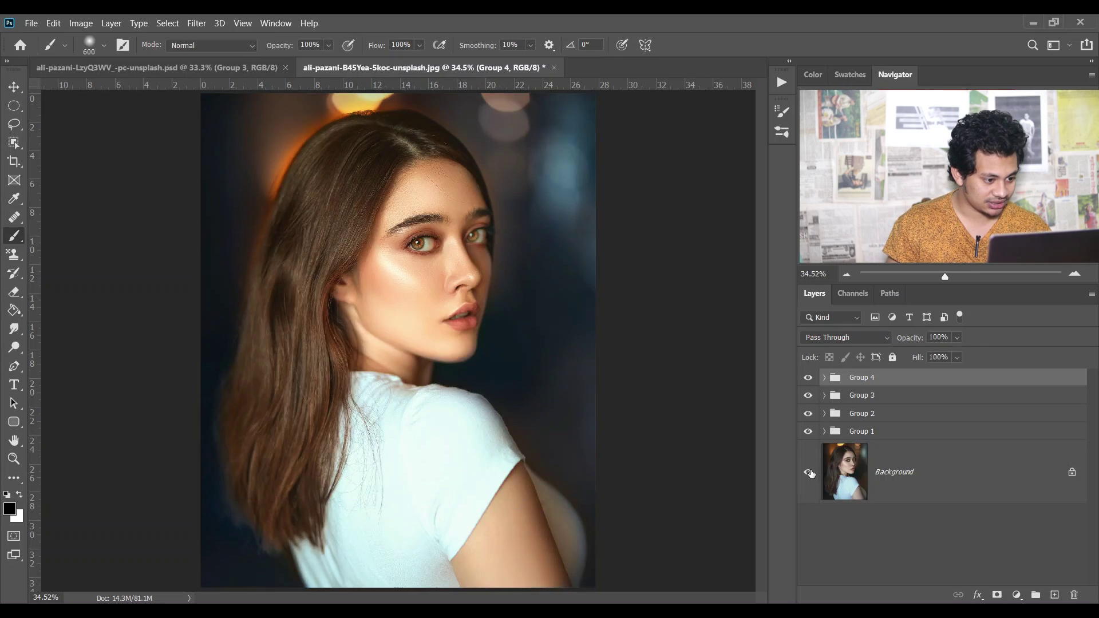